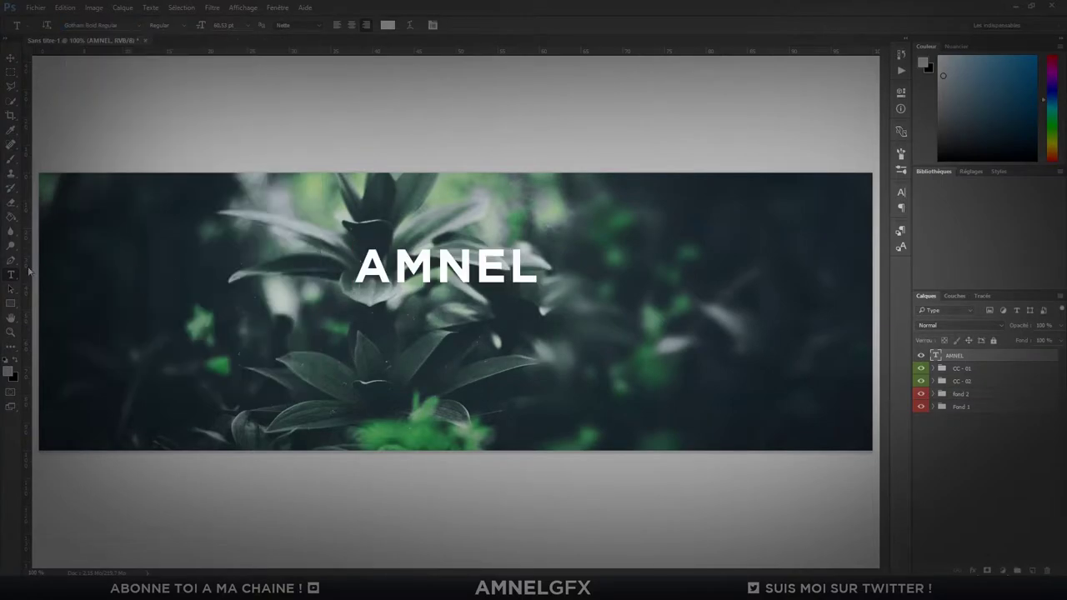
Watch the finished forest-banner preview end, leaving an empty Photoshop workspace.
{"action": "left_click", "coordinate": [901, 193]}
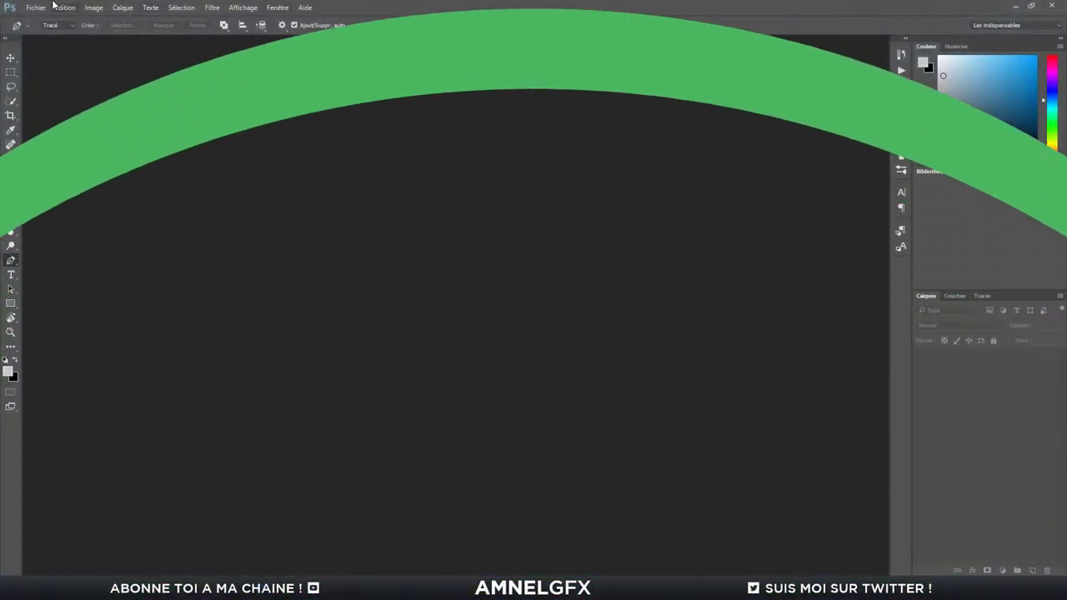
Create a new 1500×500 px Header document at 100 ppi, RGB 8-bit.
{"action": "left_click", "coordinate": [36, 7]}
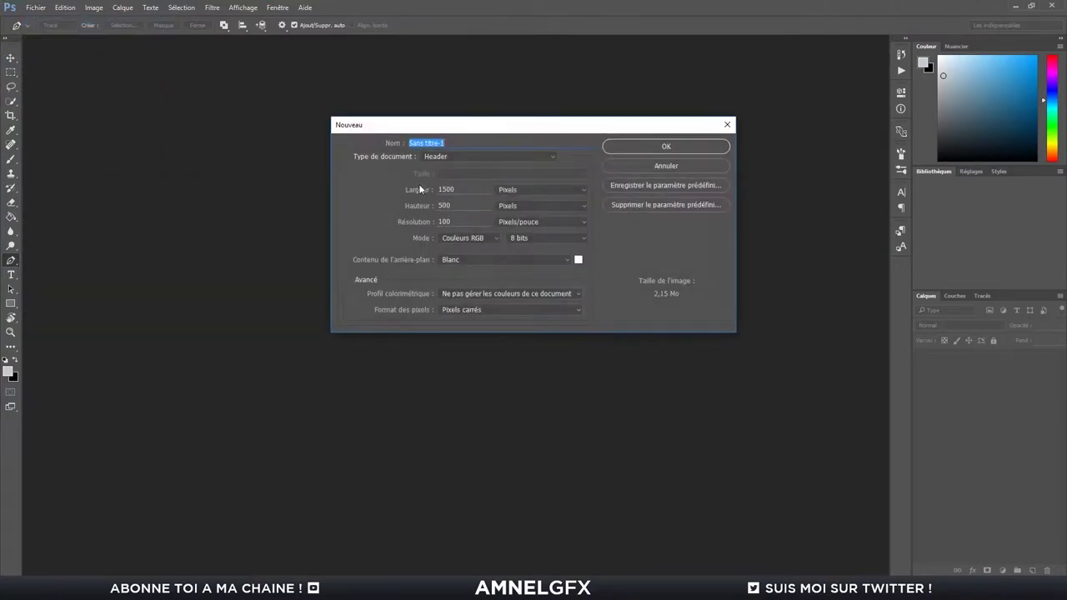
{"action": "double_click", "coordinate": [457, 209]}
{"action": "left_click", "coordinate": [641, 146]}
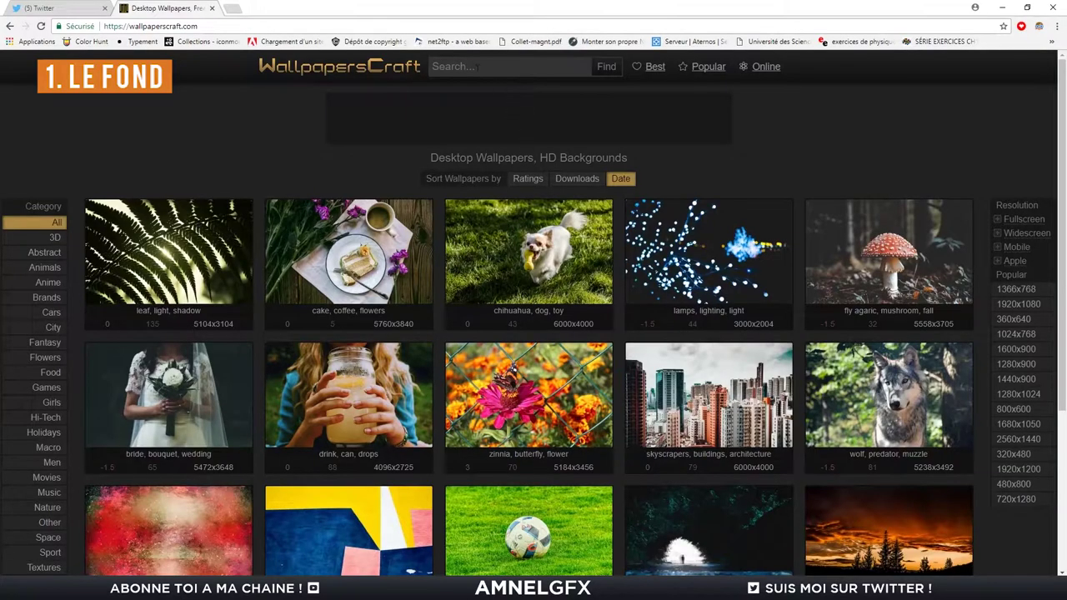
Search WallpapersCraft for 'blurred' and browse the results.
{"action": "left_click", "coordinate": [484, 69]}
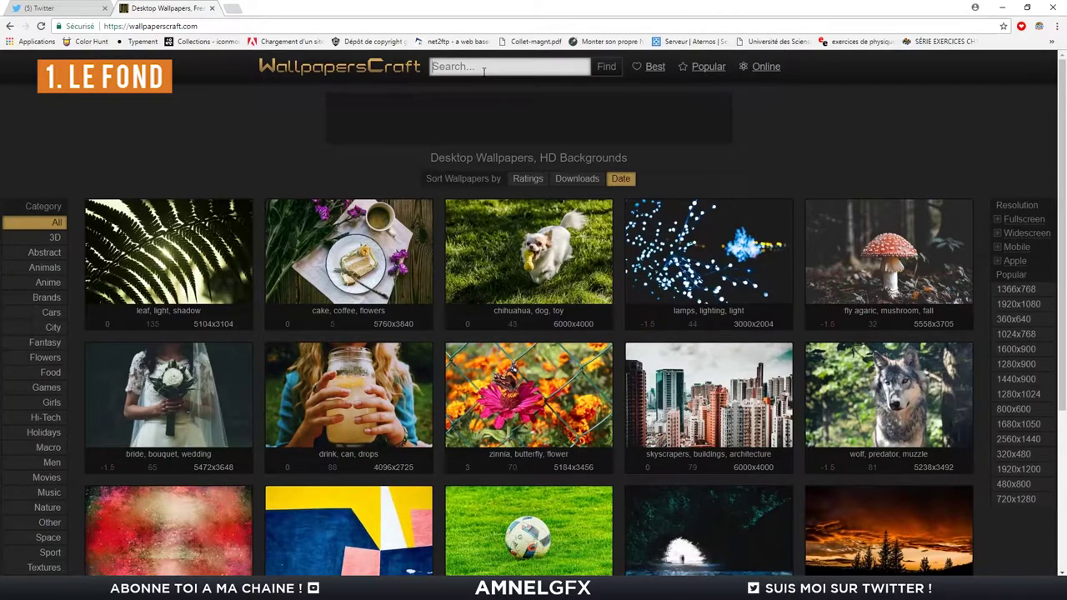
{"action": "type", "text": "blurred"}
{"action": "key", "text": "Return"}
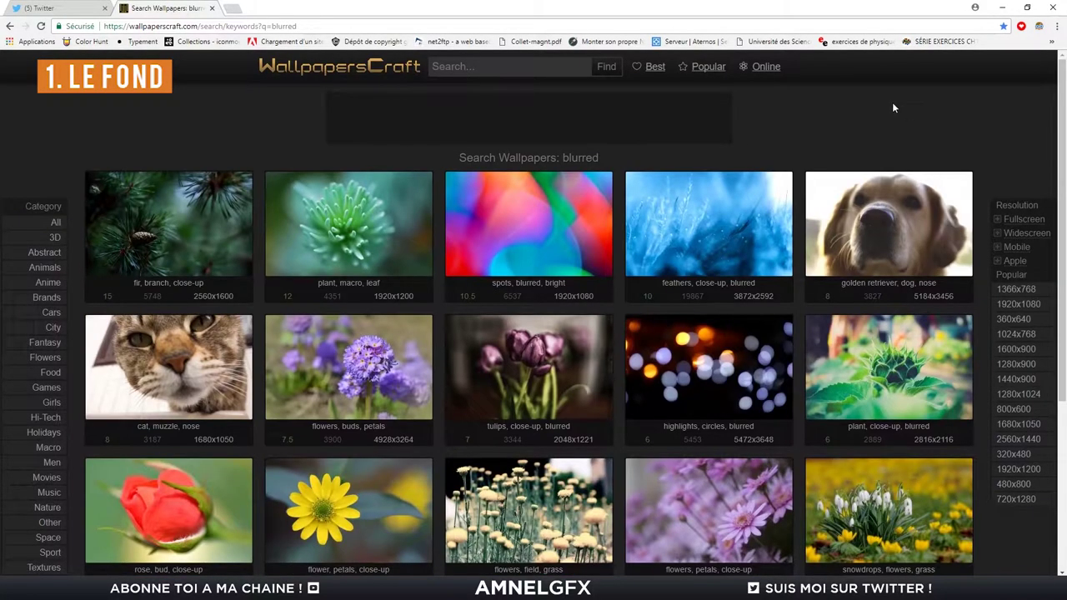
{"action": "scroll", "coordinate": [870, 108], "scroll_direction": "down", "scroll_amount": 1}
{"action": "scroll", "coordinate": [792, 125], "scroll_direction": "up", "scroll_amount": 1}
{"action": "scroll", "coordinate": [771, 142], "scroll_direction": "down", "scroll_amount": 2}
Get the Fir, Branch, Close-up, Blurred wallpaper at 1920x1080.
{"action": "left_click", "coordinate": [406, 231]}
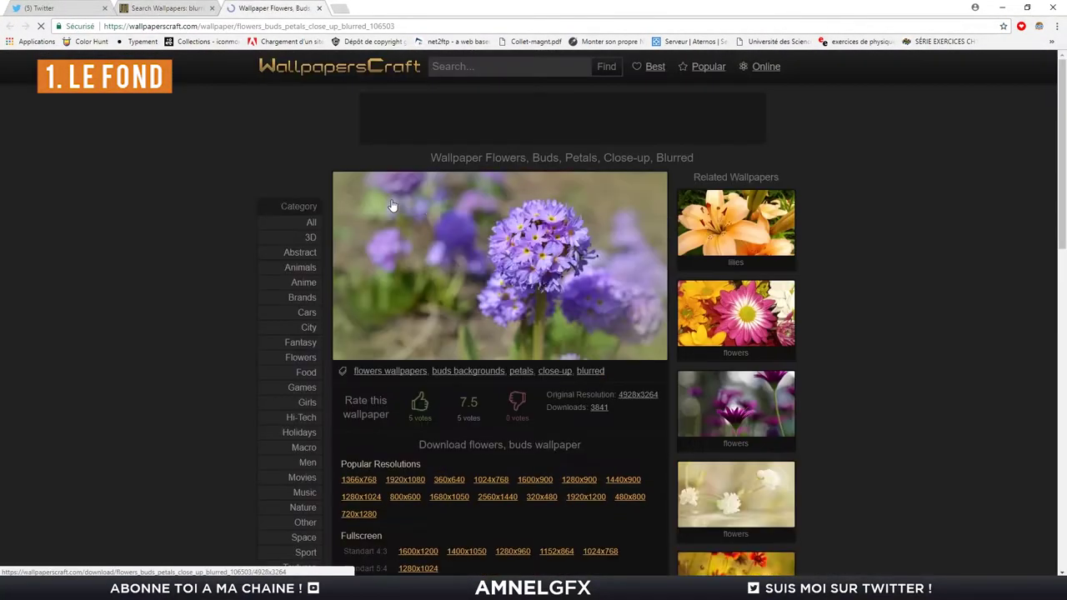
{"action": "key", "text": "ctrl+w"}
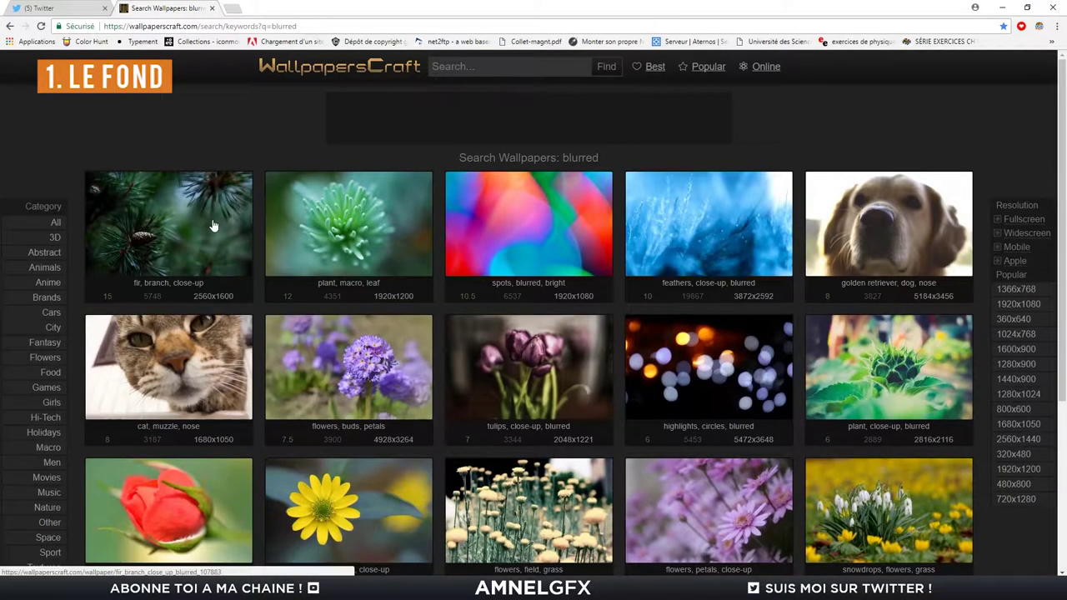
{"action": "left_click", "coordinate": [212, 220]}
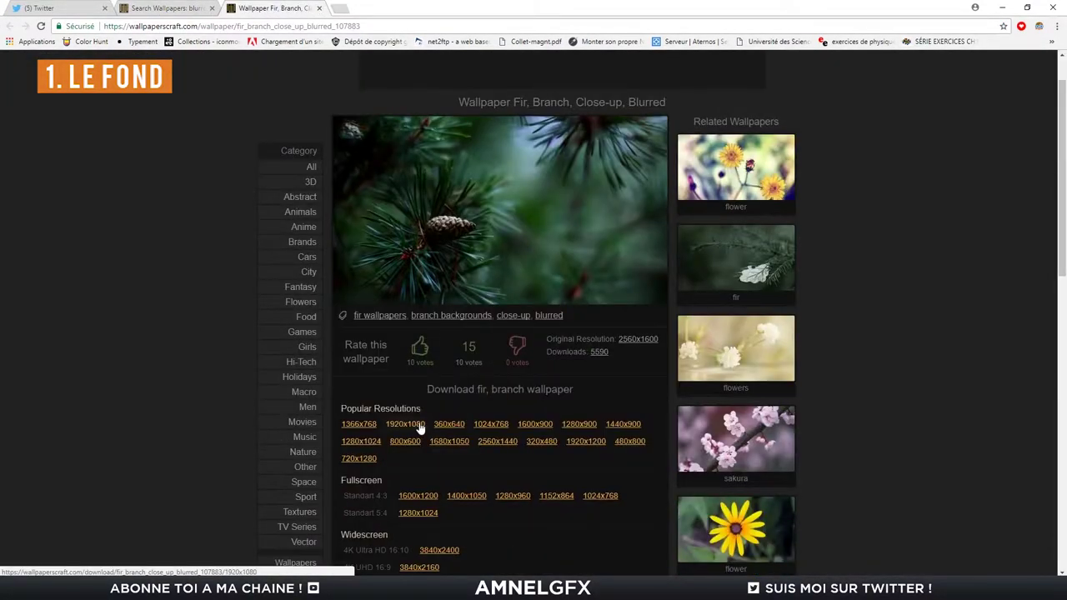
{"action": "left_click", "coordinate": [405, 424]}
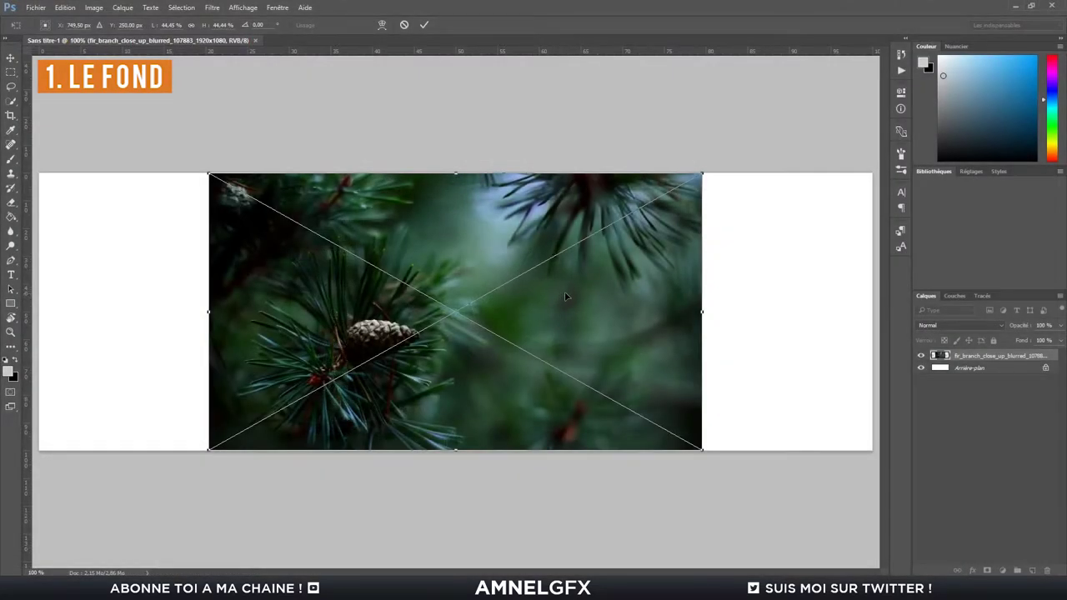
Scale the placed fir-branch photo to cover the whole banner and select its layer.
{"action": "key", "text": "ctrl+minus"}
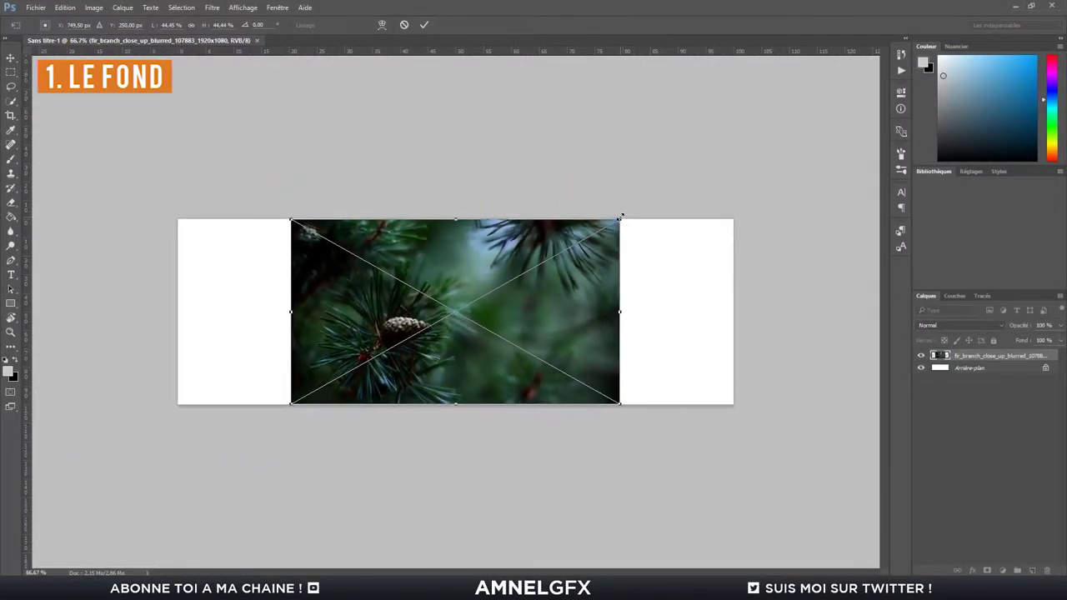
{"action": "left_click_drag", "start_coordinate": [620, 217], "coordinate": [735, 154]}
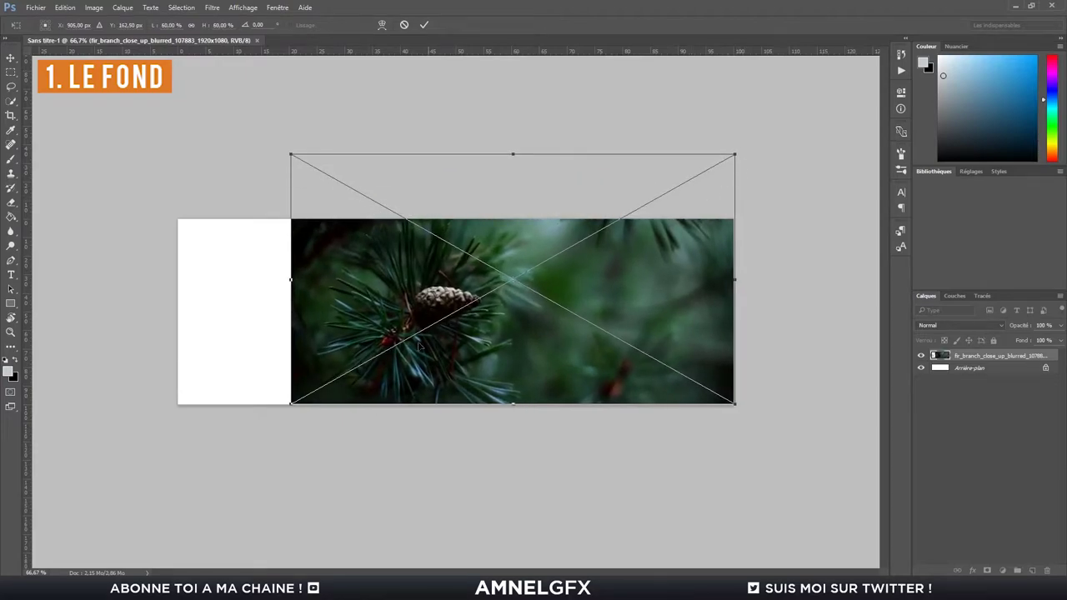
{"action": "left_click_drag", "start_coordinate": [292, 406], "coordinate": [191, 459]}
{"action": "key", "text": "Return"}
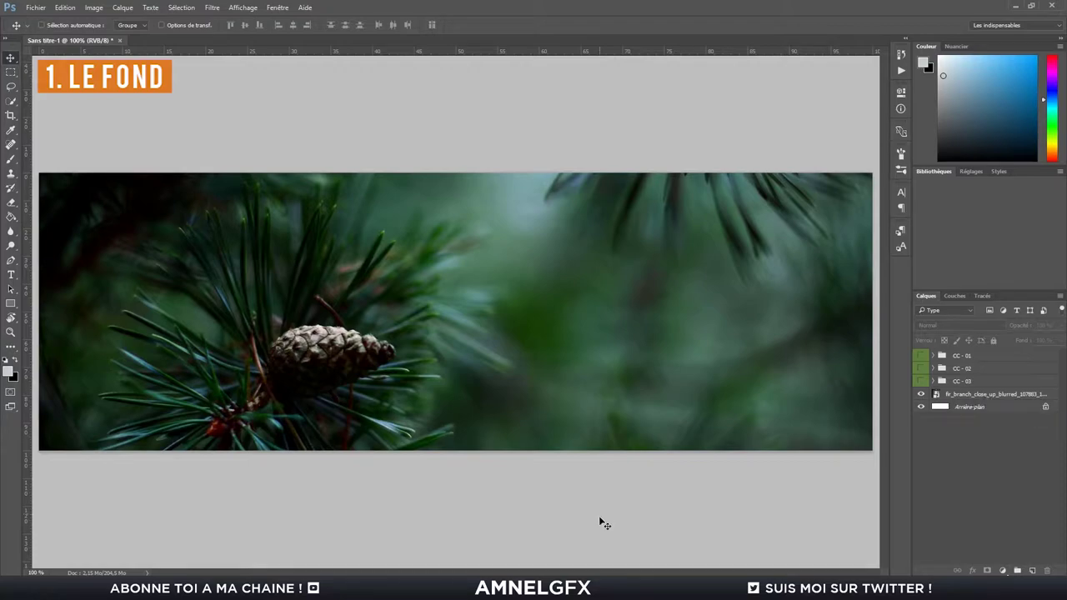
{"action": "left_click", "coordinate": [984, 397]}
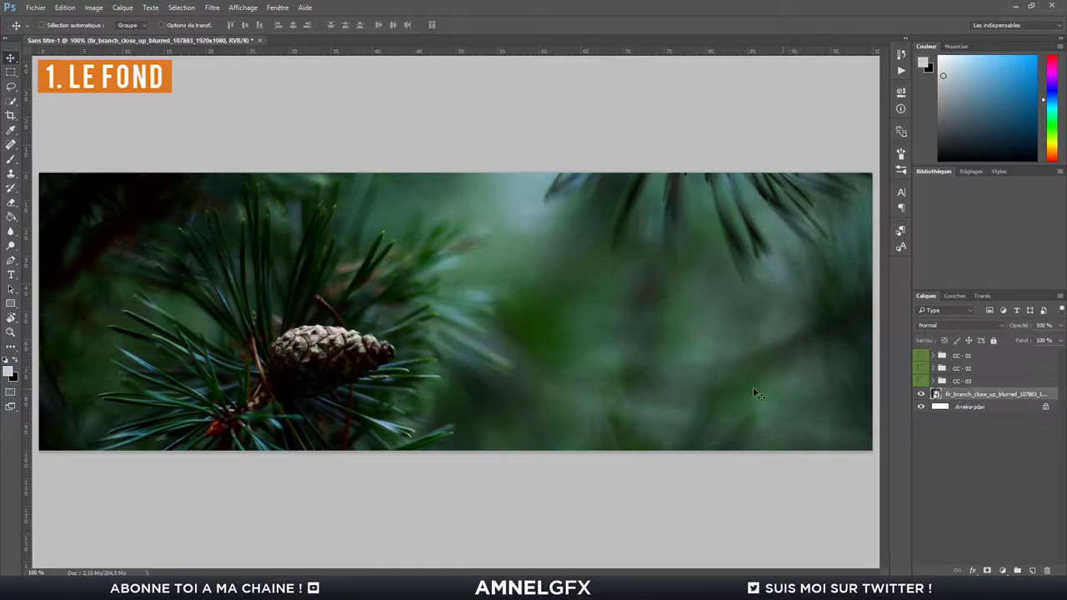
{"action": "left_click", "coordinate": [10, 87]}
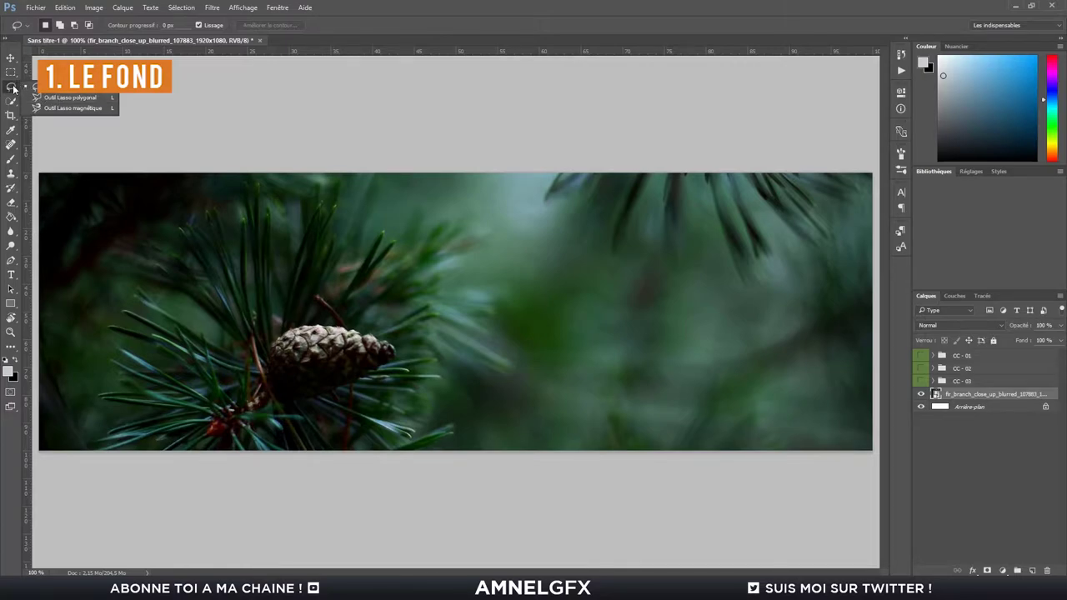
Polygonal-lasso the slanted right side of the fir photo and copy it to Calque 1.
{"action": "left_click", "coordinate": [73, 98]}
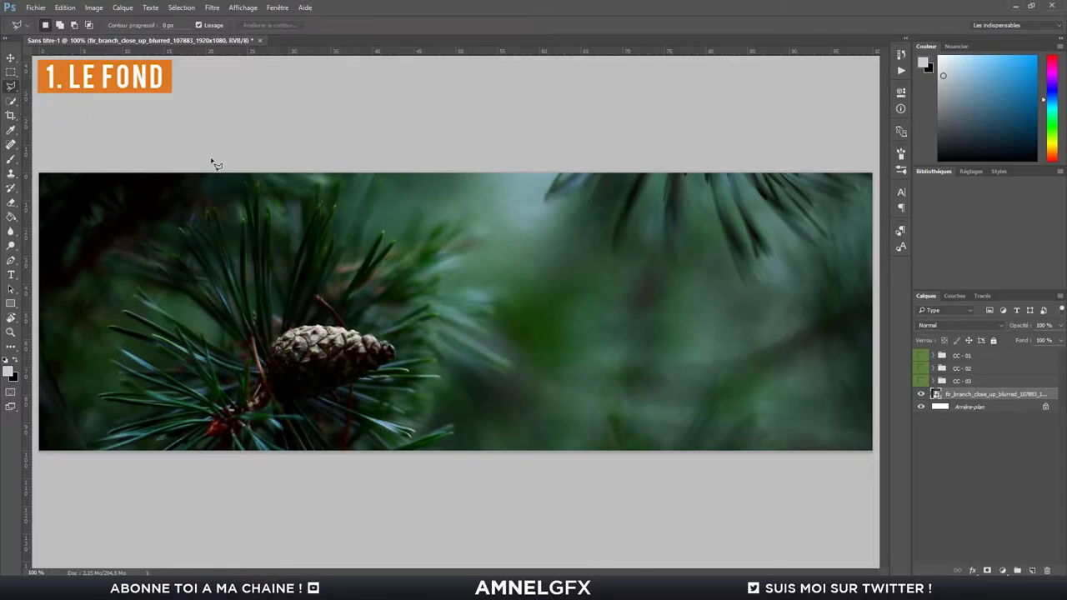
{"action": "key", "text": "ctrl+minus"}
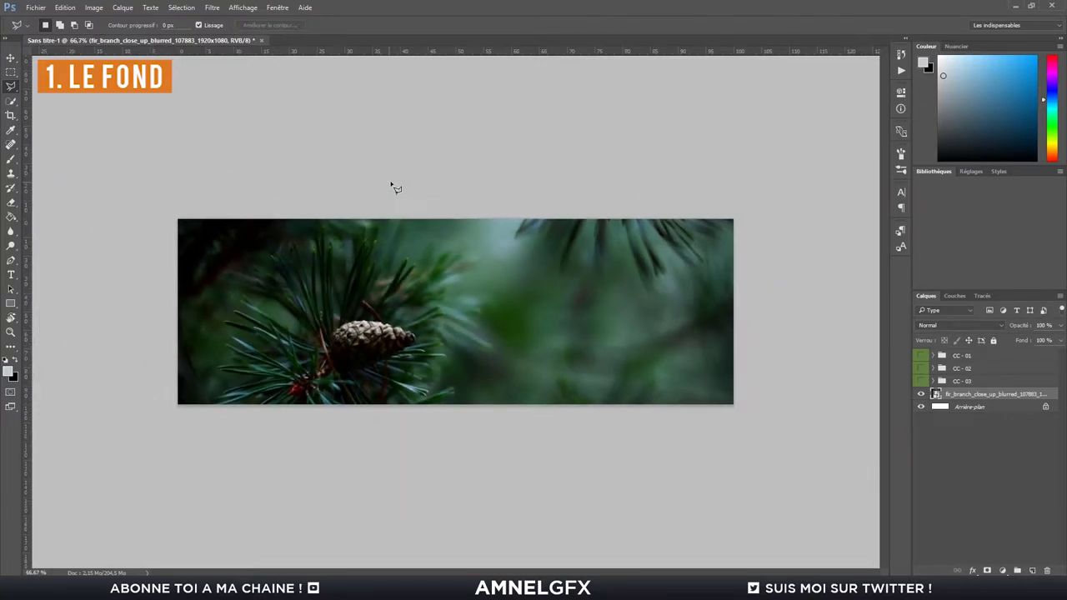
{"action": "left_click", "coordinate": [559, 92]}
{"action": "left_click", "coordinate": [419, 539]}
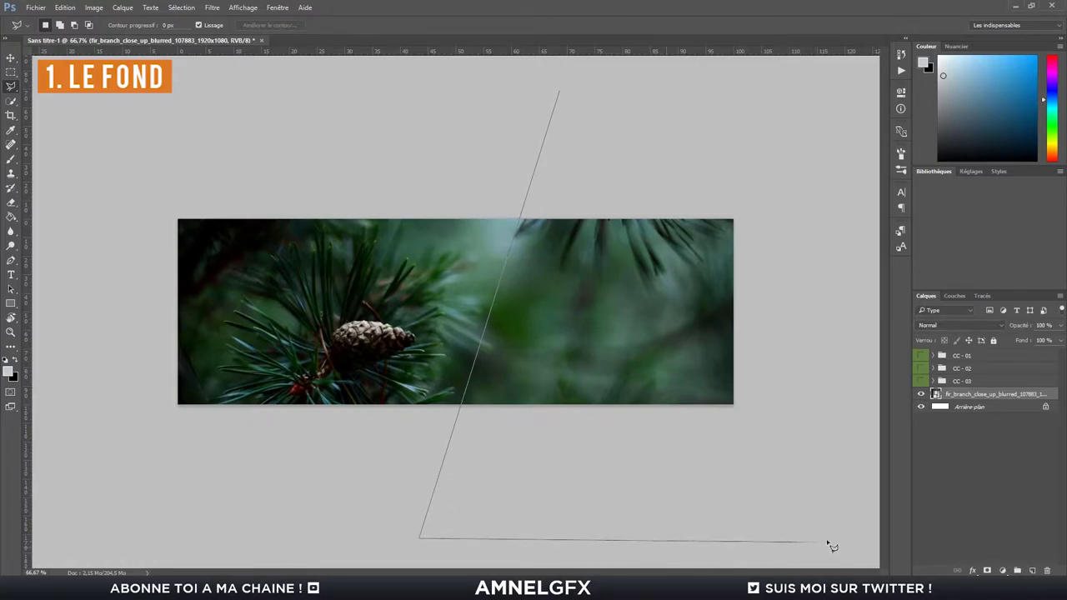
{"action": "left_click", "coordinate": [855, 541]}
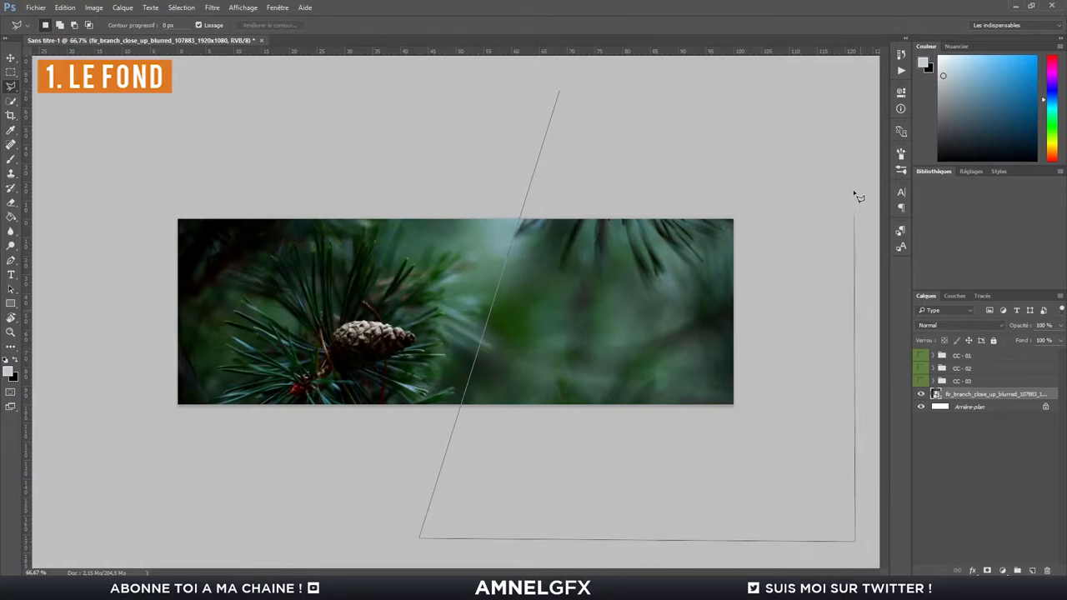
{"action": "left_click", "coordinate": [846, 71]}
{"action": "left_click", "coordinate": [560, 92]}
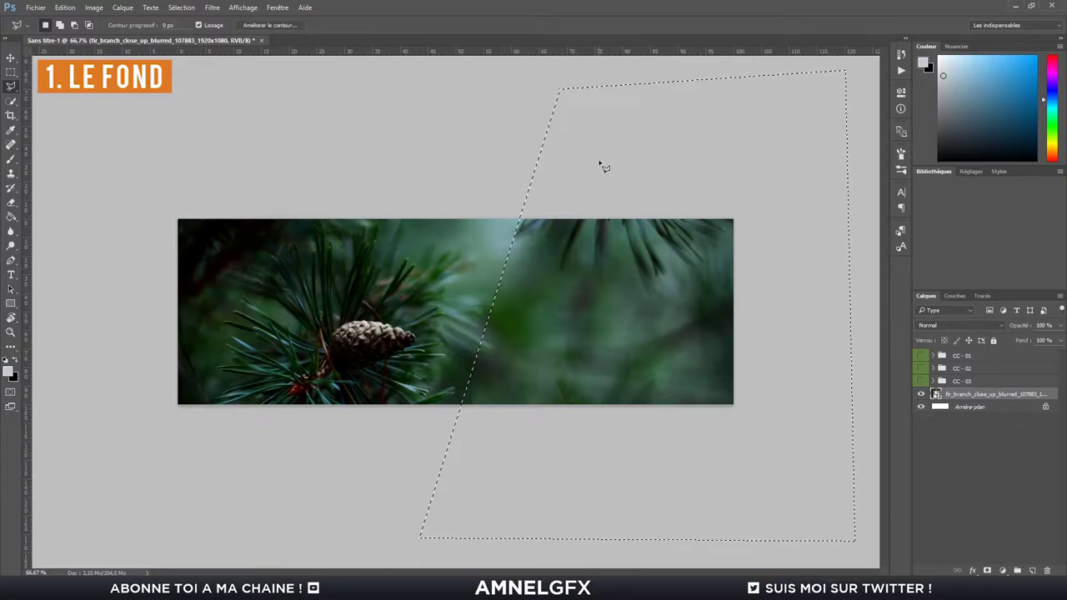
{"action": "right_click", "coordinate": [630, 289]}
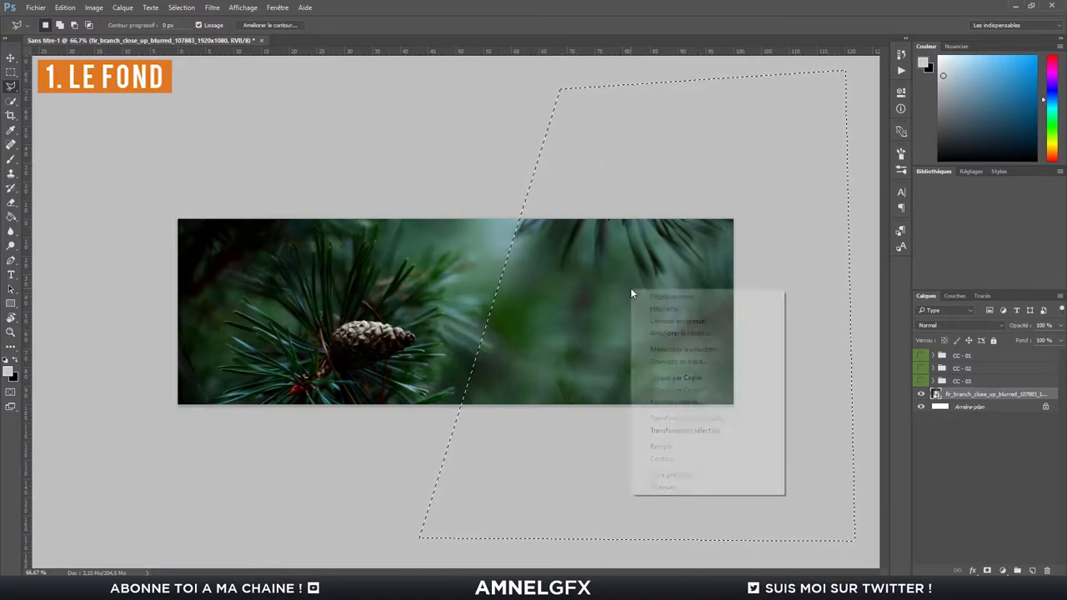
{"action": "left_click", "coordinate": [714, 379]}
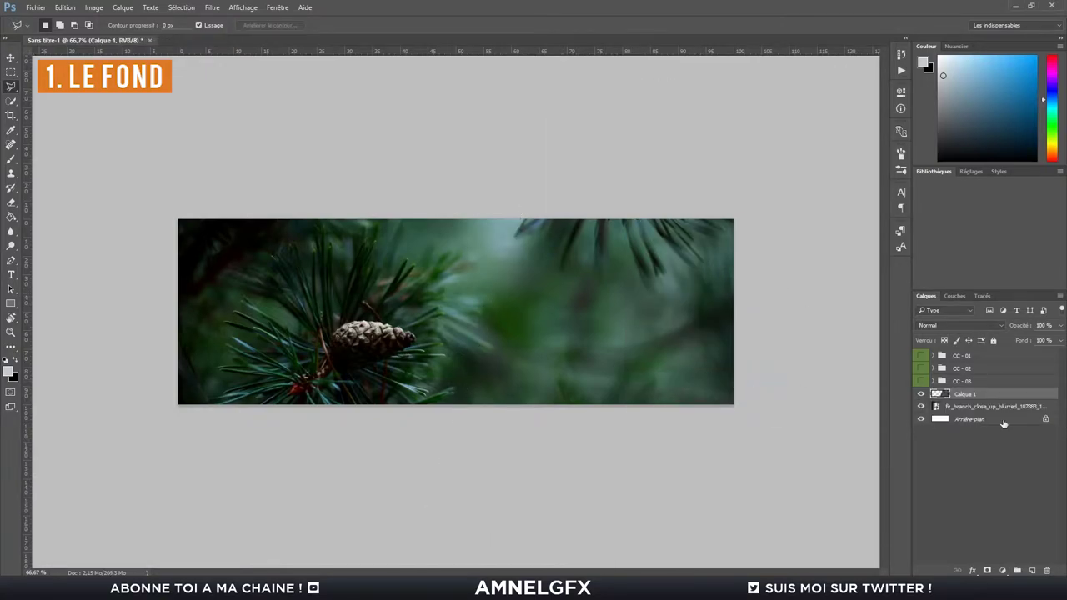
{"action": "key", "text": "ctrl+1"}
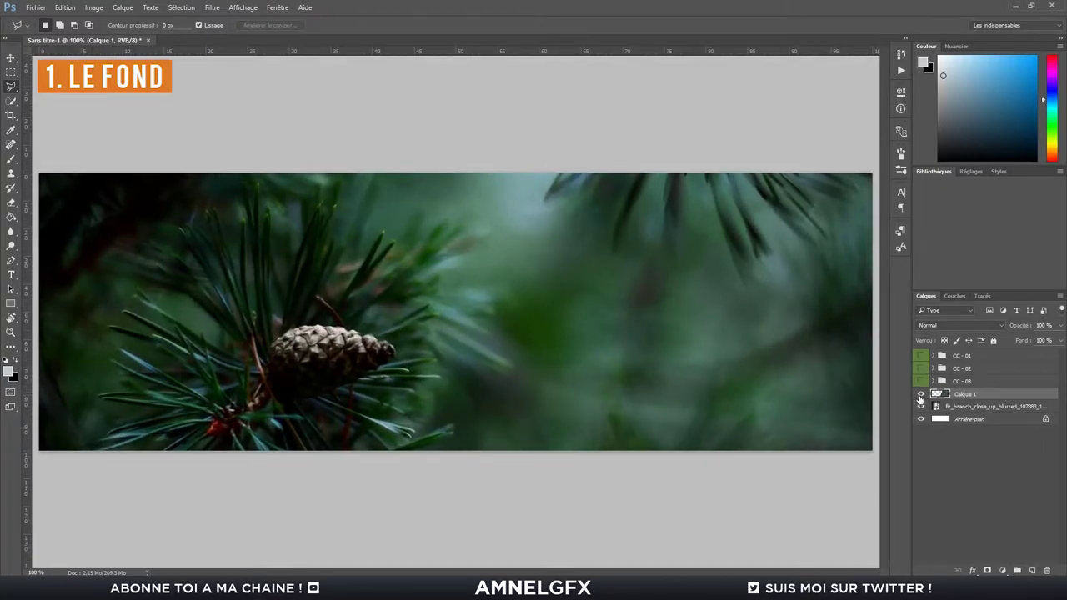
Apply an 8 px Gaussian blur to Calque 1.
{"action": "left_click", "coordinate": [921, 395]}
{"action": "left_click", "coordinate": [920, 396]}
{"action": "left_click", "coordinate": [213, 8]}
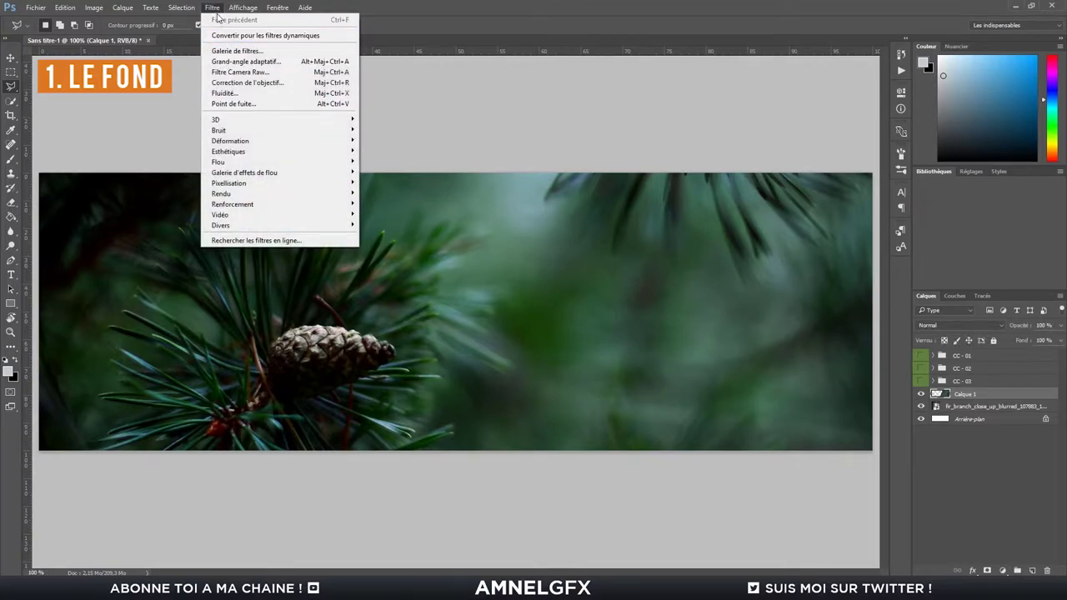
{"action": "mouse_move", "coordinate": [218, 162]}
{"action": "left_click", "coordinate": [390, 214]}
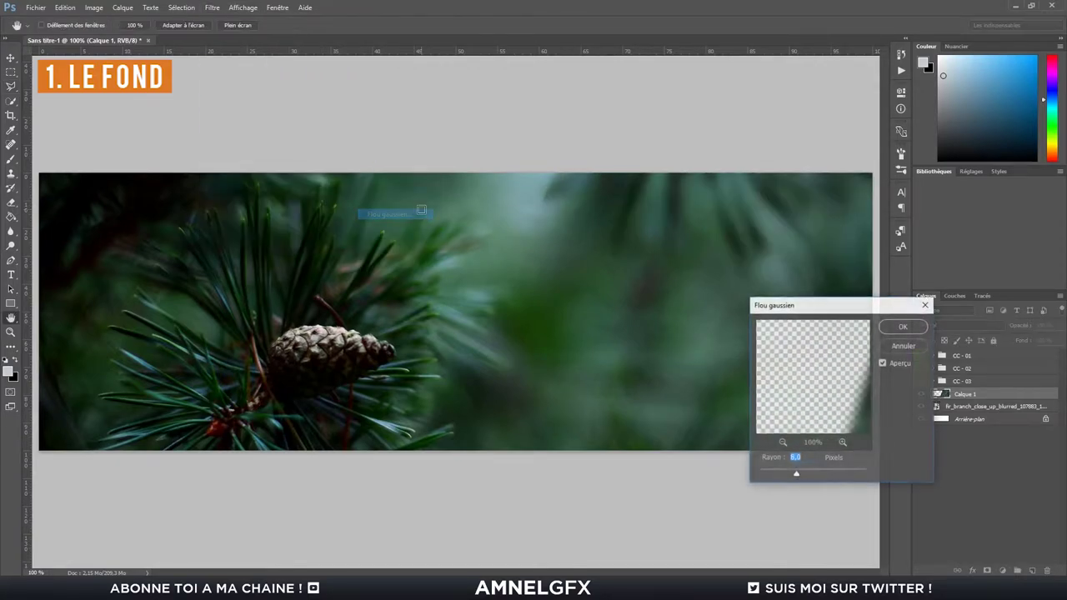
{"action": "left_click_drag", "start_coordinate": [820, 305], "coordinate": [755, 223]}
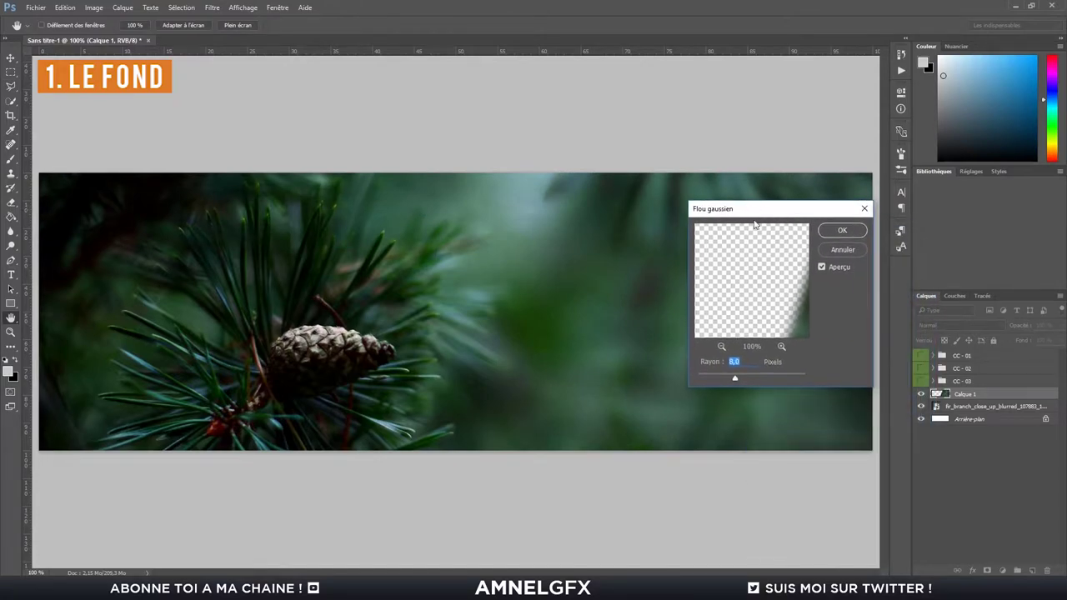
{"action": "left_click", "coordinate": [842, 231]}
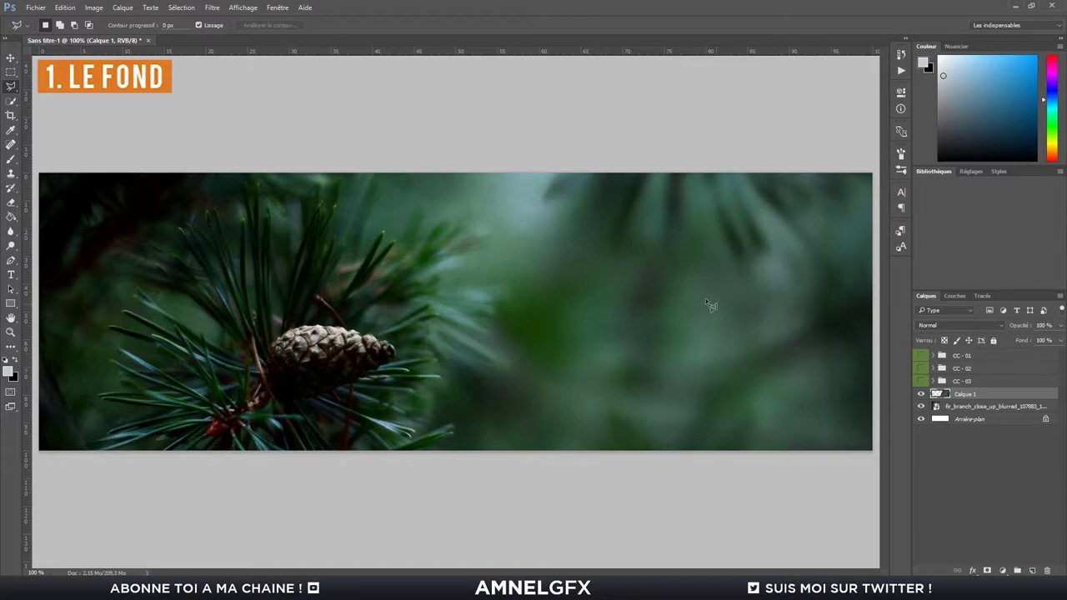
{"action": "left_click", "coordinate": [955, 477]}
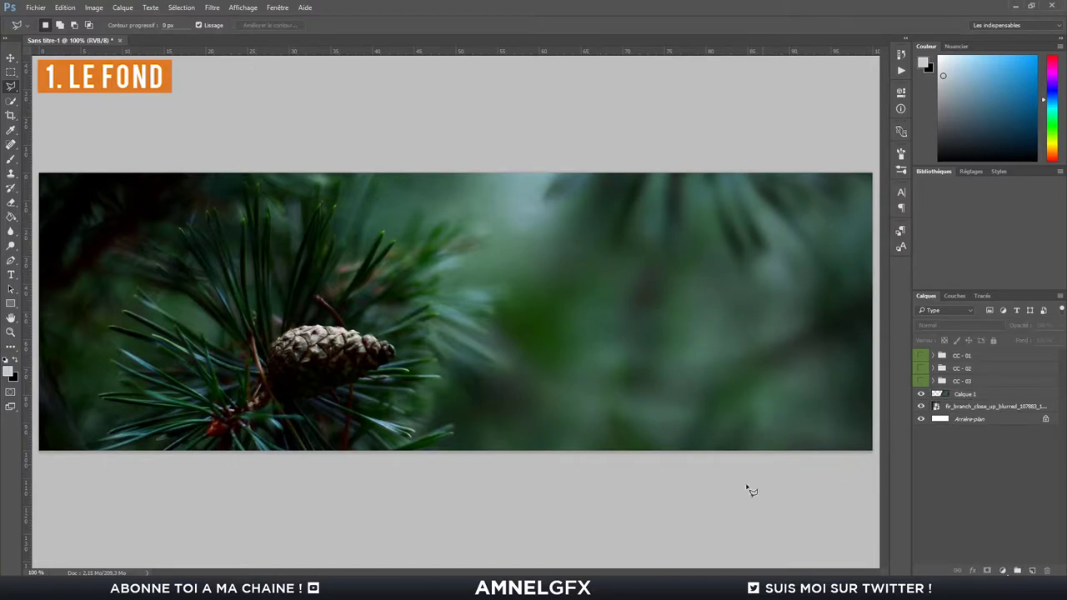
Open the Plants, Foliage, Blurred wallpaper from the blurred search results.
{"action": "left_click", "coordinate": [314, 525]}
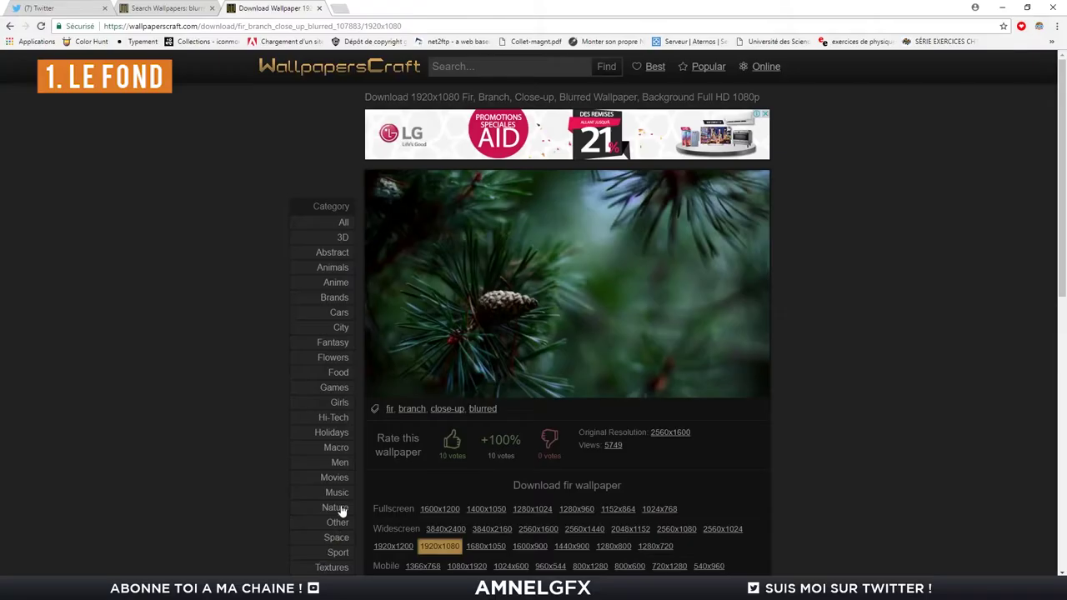
{"action": "left_click", "coordinate": [166, 8]}
{"action": "scroll", "coordinate": [500, 170], "scroll_direction": "down", "scroll_amount": 10}
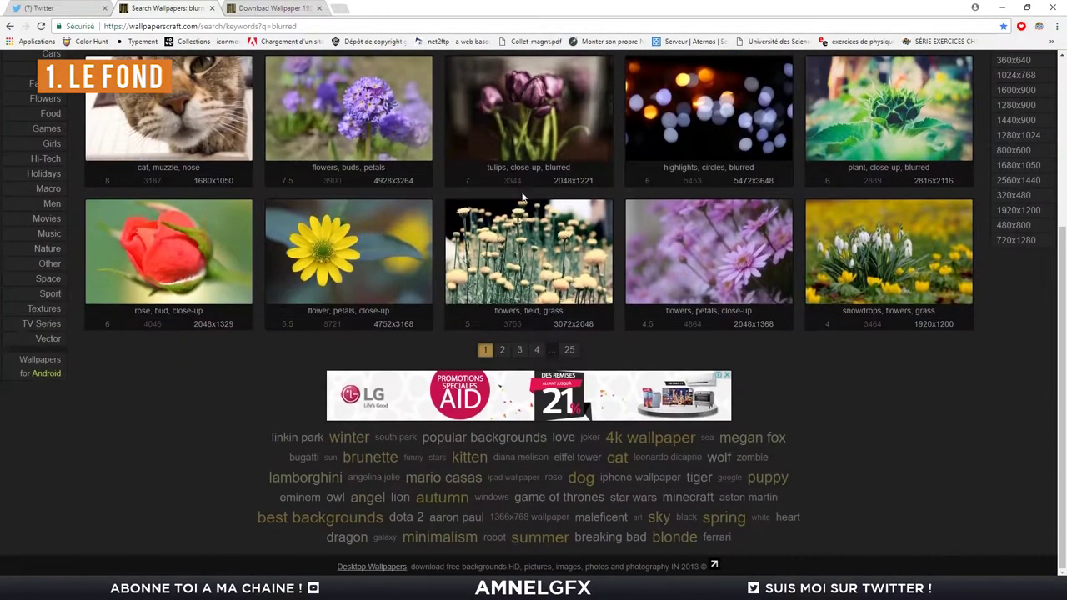
{"action": "left_click", "coordinate": [510, 351]}
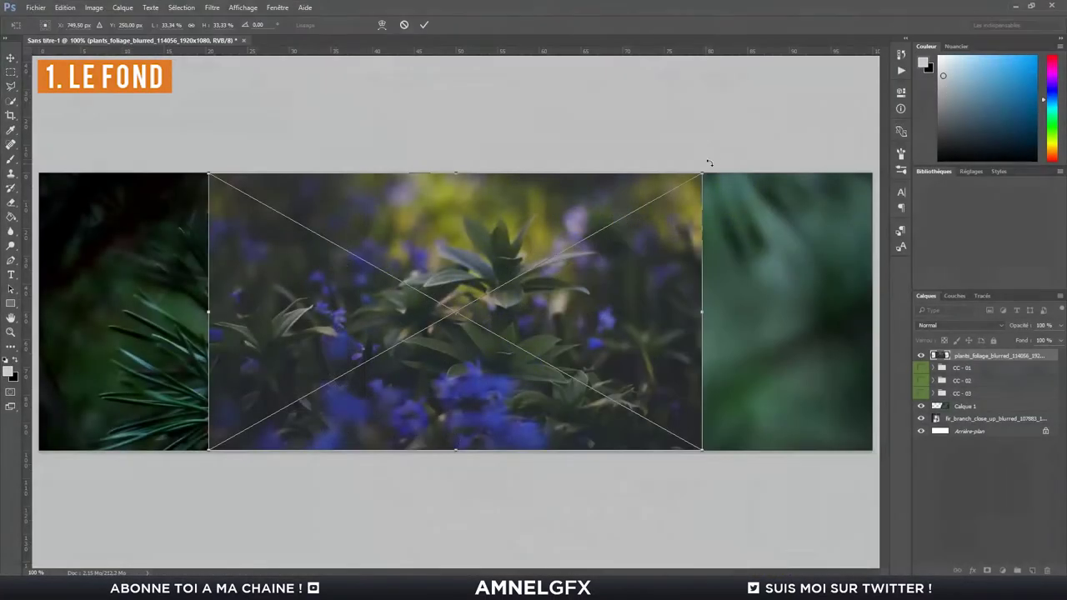
Scale the placed plants photo to fill the whole banner.
{"action": "left_click_drag", "start_coordinate": [702, 175], "coordinate": [872, 78]}
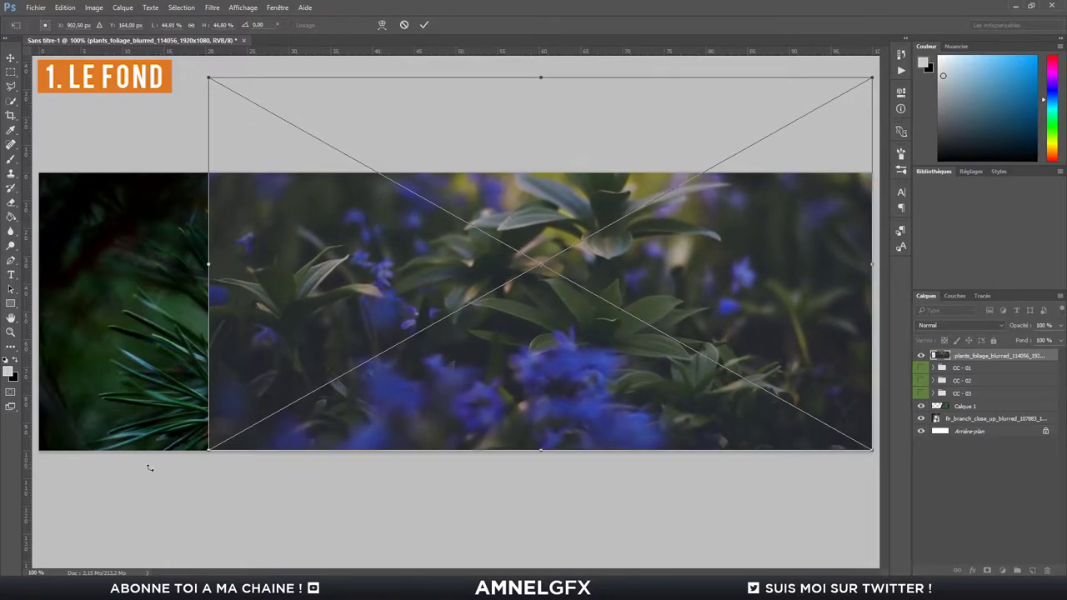
{"action": "left_click_drag", "start_coordinate": [208, 450], "coordinate": [36, 546]}
{"action": "key", "text": "Return"}
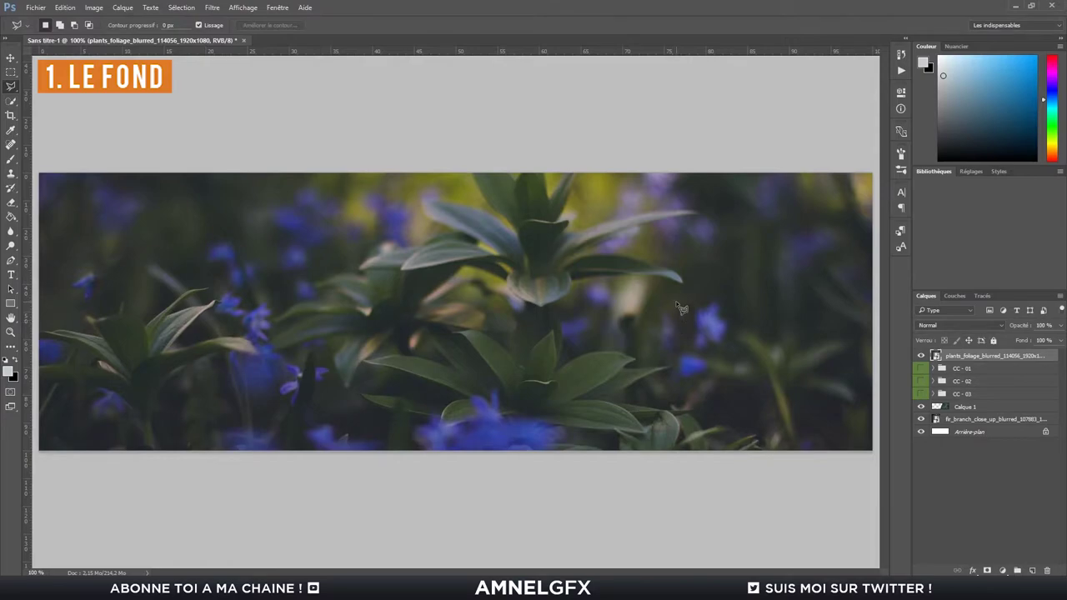
Flip the plants photo horizontally so the main plant sits left of centre.
{"action": "key", "text": "ctrl+t"}
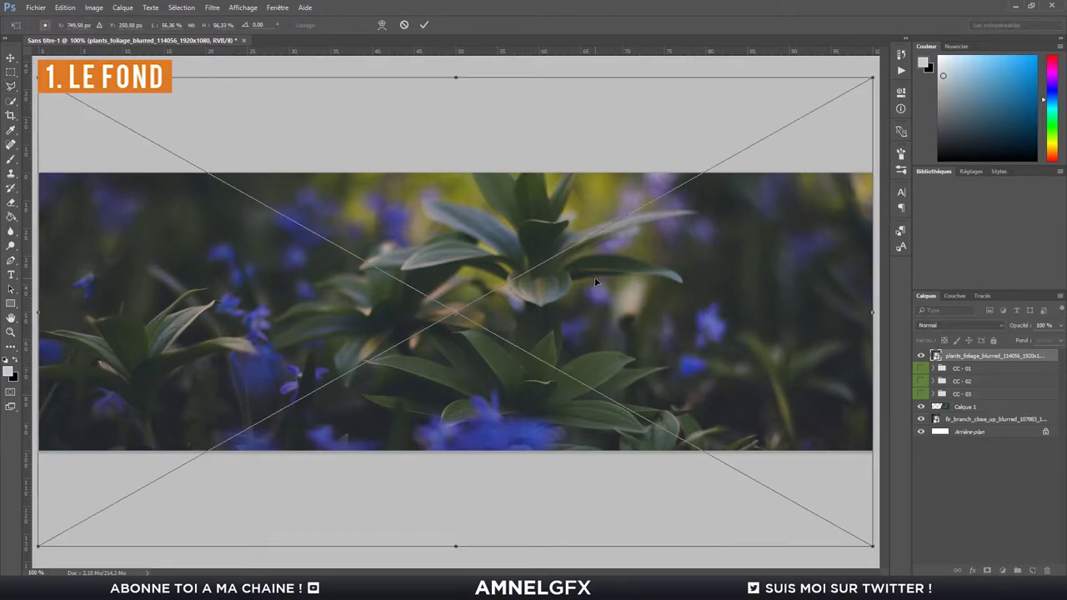
{"action": "right_click", "coordinate": [594, 279]}
{"action": "left_click", "coordinate": [699, 434]}
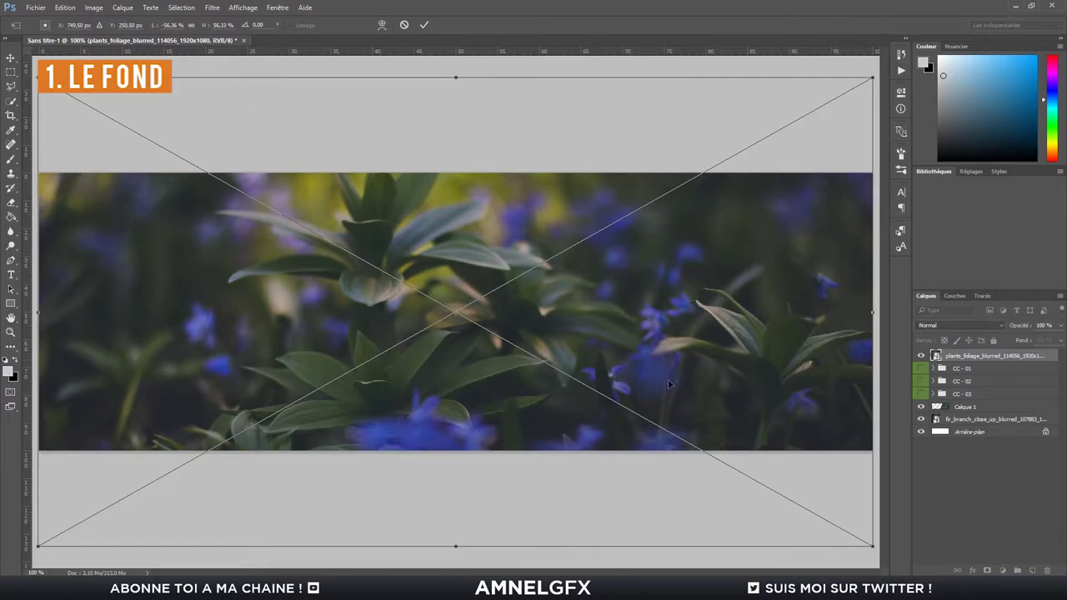
{"action": "key", "text": "Return"}
{"action": "key", "text": "l"}
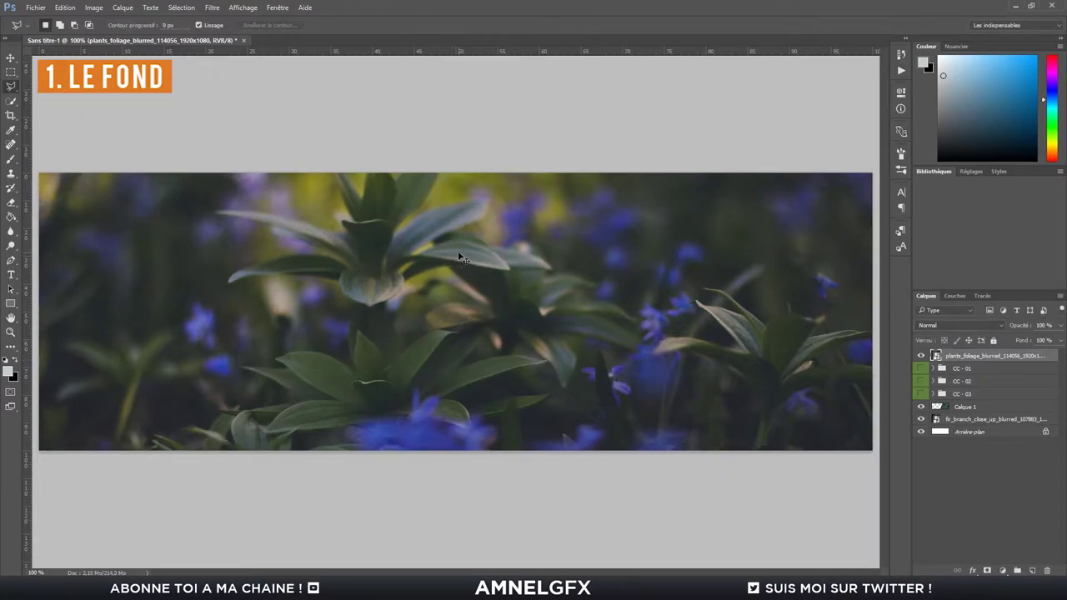
{"action": "key", "text": "ctrl+minus"}
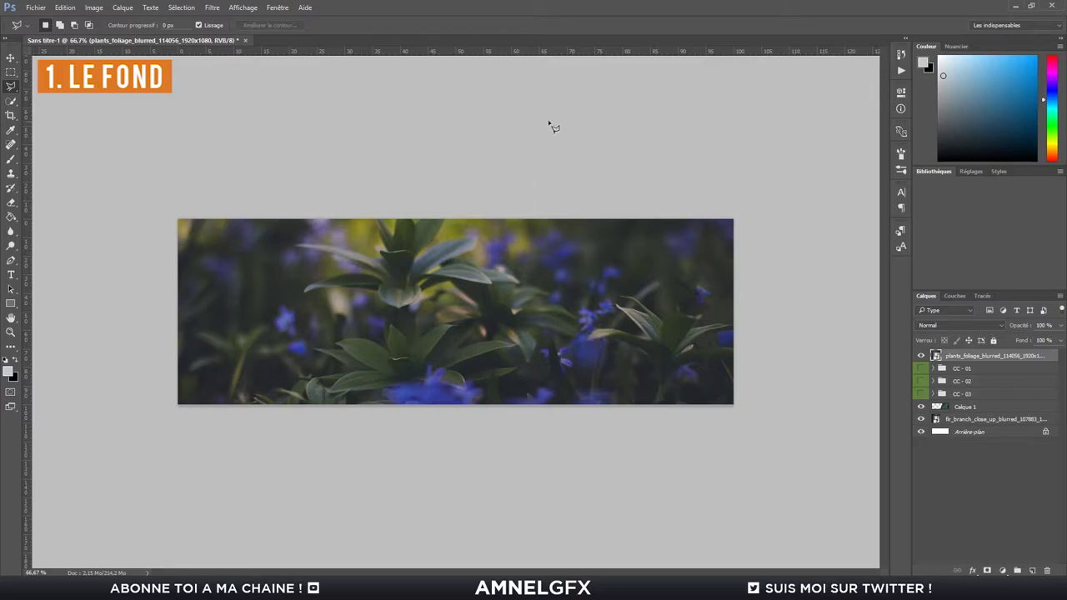
Copy the right side of the plants photo to a new layer and blur it.
{"action": "left_click", "coordinate": [588, 77]}
{"action": "left_click", "coordinate": [453, 531]}
{"action": "left_click", "coordinate": [861, 528]}
{"action": "left_click", "coordinate": [847, 82]}
{"action": "left_click", "coordinate": [586, 76]}
{"action": "right_click", "coordinate": [657, 309]}
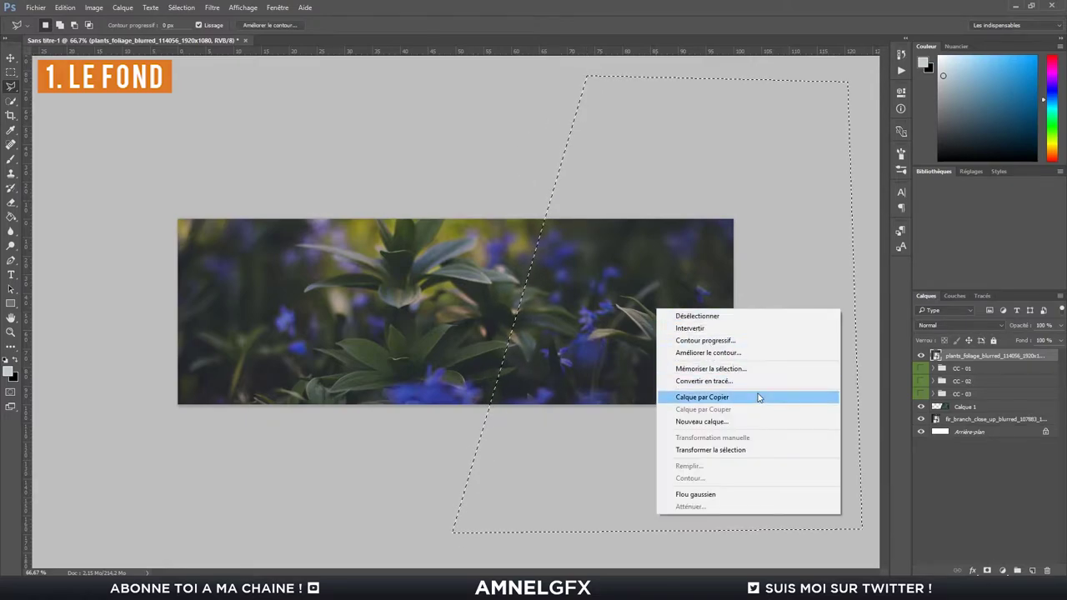
{"action": "left_click", "coordinate": [755, 399]}
{"action": "left_click", "coordinate": [212, 8]}
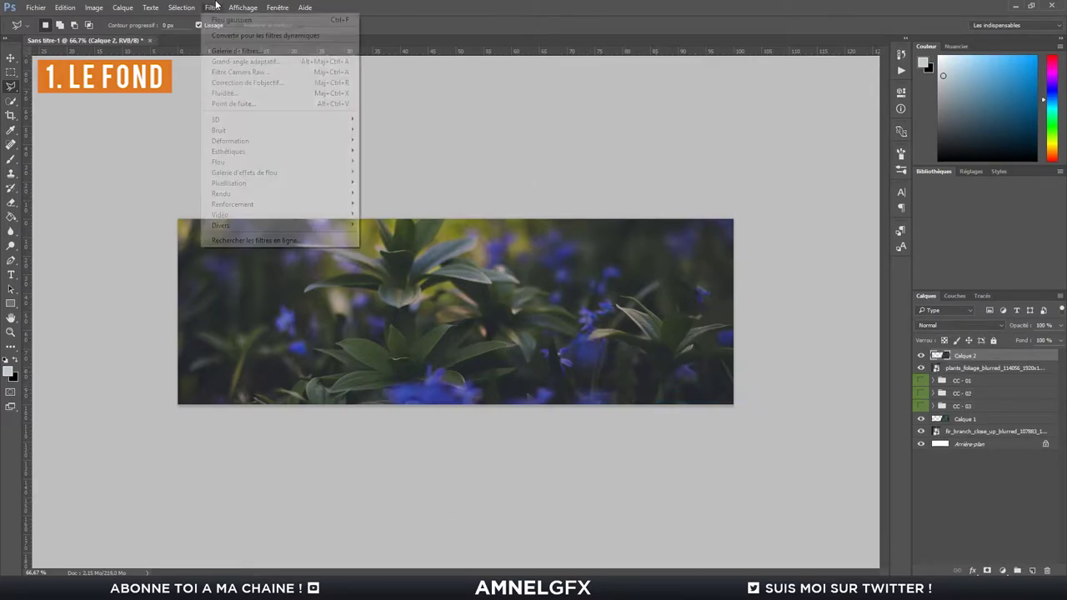
{"action": "mouse_move", "coordinate": [218, 162]}
{"action": "left_click", "coordinate": [383, 172]}
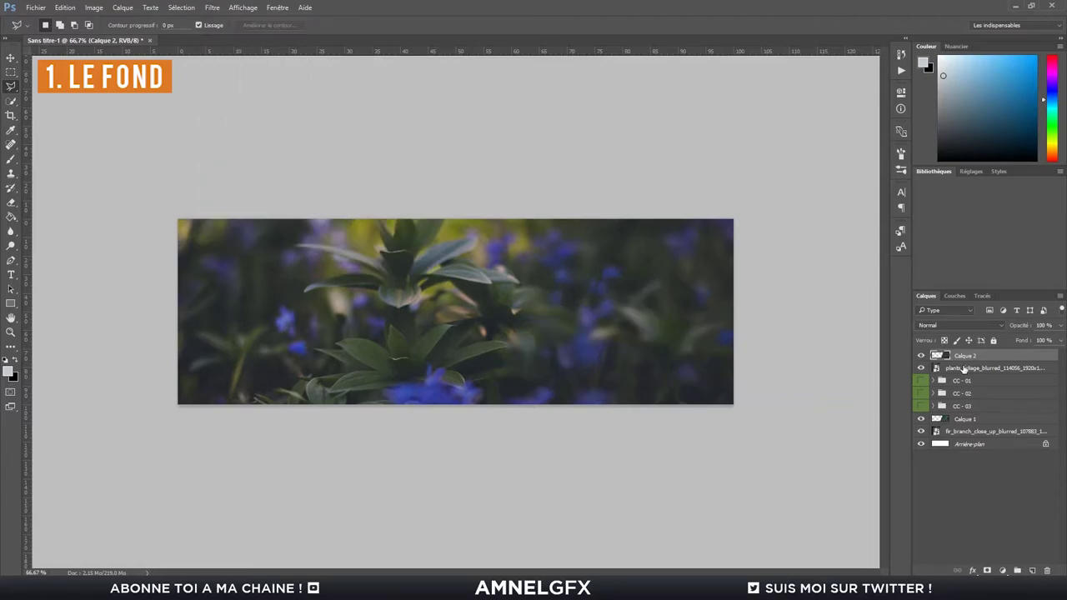
Group the blurred copy with the plants photo as 'fond 2'.
{"action": "key", "text": "ctrl+g"}
{"action": "double_click", "coordinate": [965, 356]}
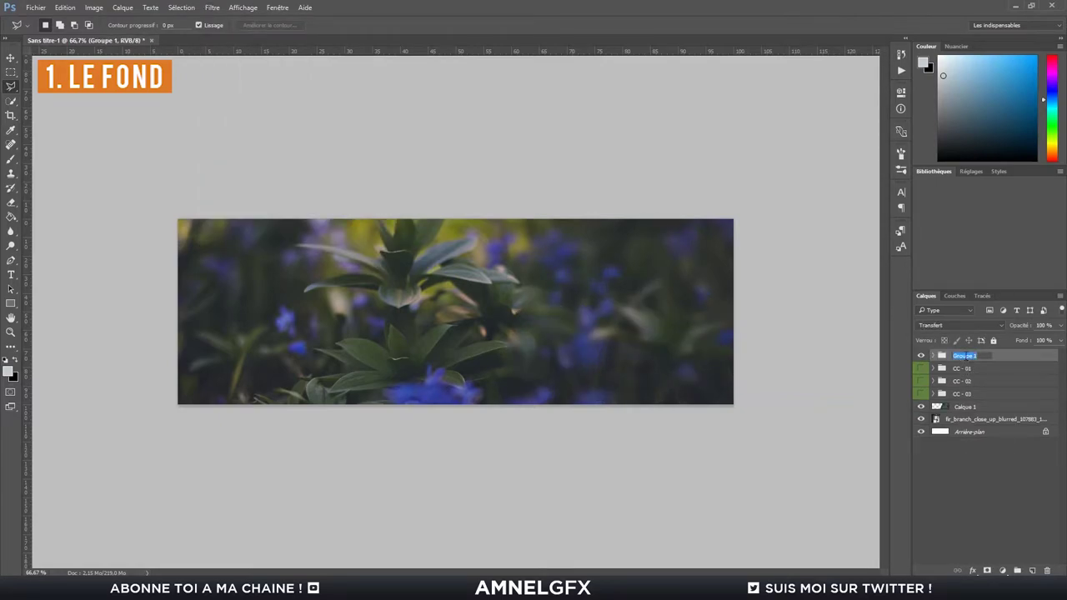
{"action": "type", "text": "fond 2"}
{"action": "key", "text": "Return"}
Group the fir-branch layers as Fond 1 and give both groups red labels.
{"action": "left_click", "coordinate": [985, 420]}
{"action": "left_click", "coordinate": [977, 408], "text": "shift"}
{"action": "right_click", "coordinate": [967, 414]}
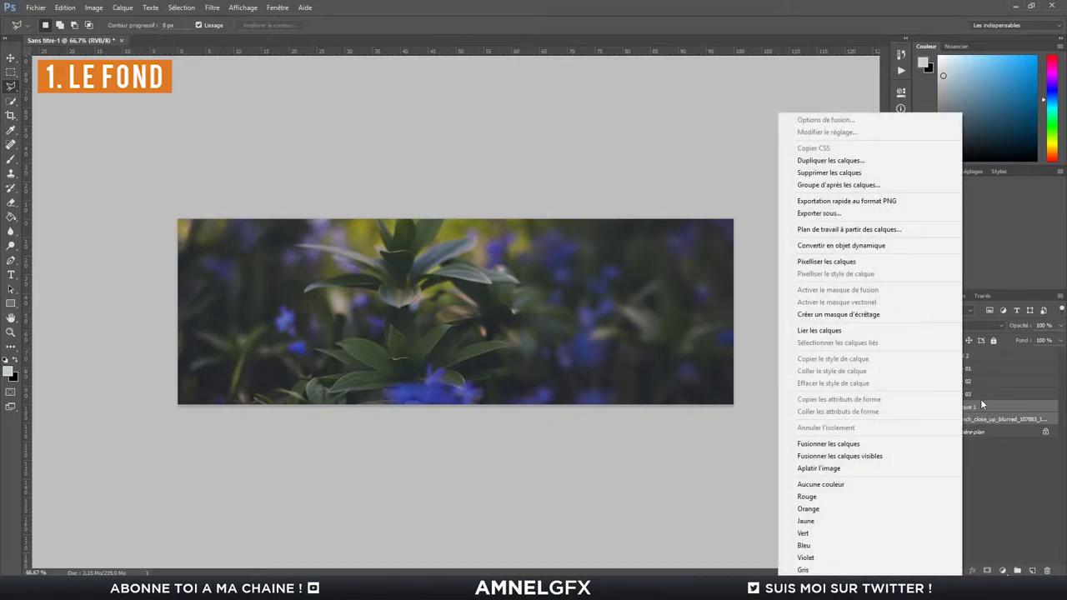
{"action": "key", "text": "ctrl+g"}
{"action": "right_click", "coordinate": [984, 408]}
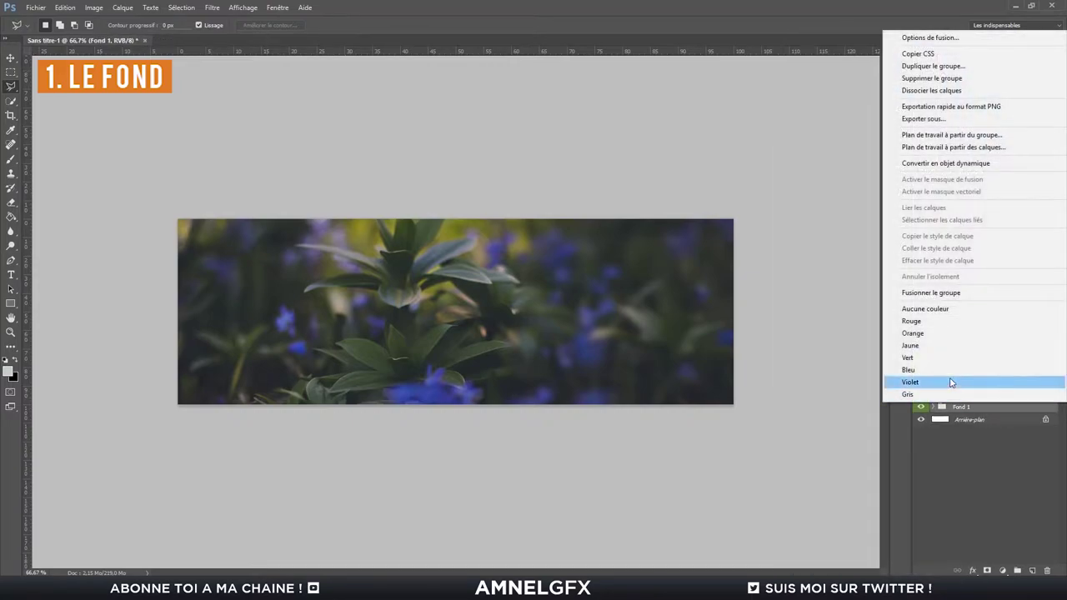
{"action": "left_click", "coordinate": [911, 321]}
{"action": "right_click", "coordinate": [959, 394]}
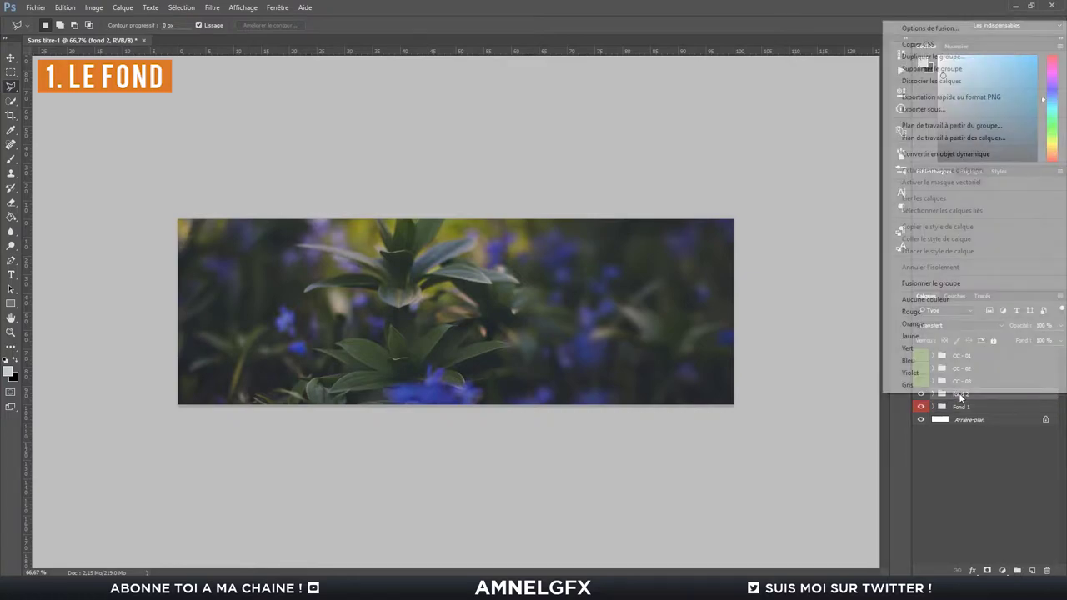
{"action": "left_click", "coordinate": [912, 312]}
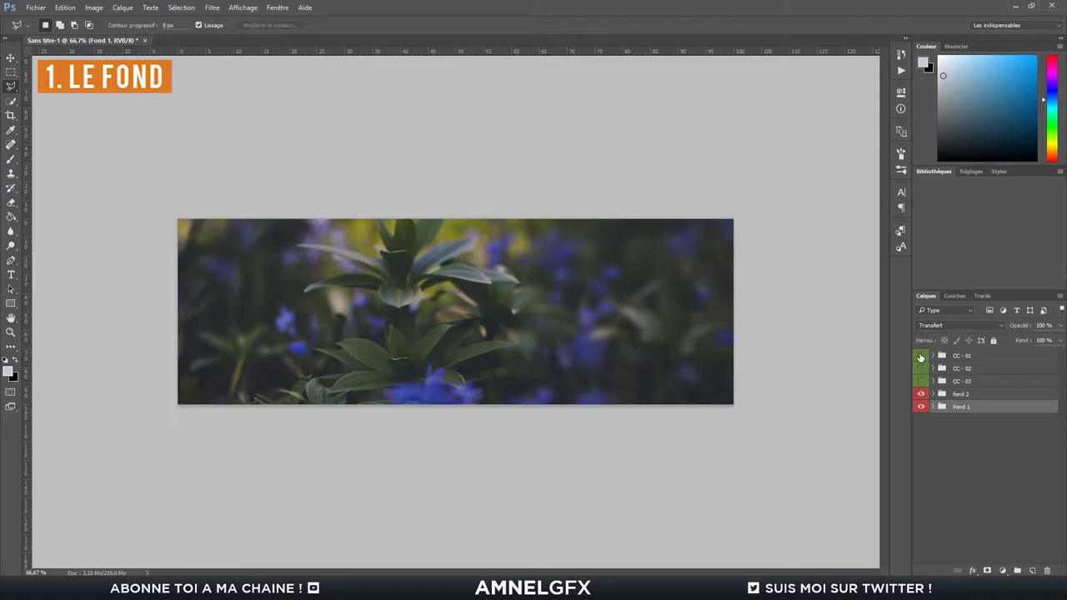
Compare colour grades, leaving CC - 01 and CC - 02 visible and CC - 03 hidden.
{"action": "left_click", "coordinate": [921, 357]}
{"action": "key", "text": "ctrl+1"}
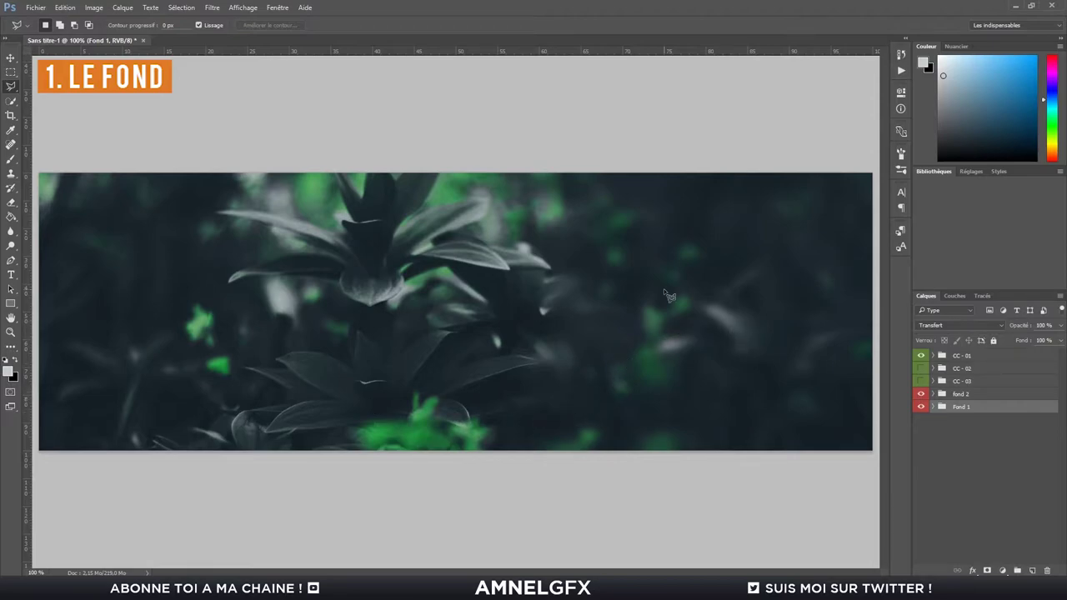
{"action": "left_click", "coordinate": [921, 356]}
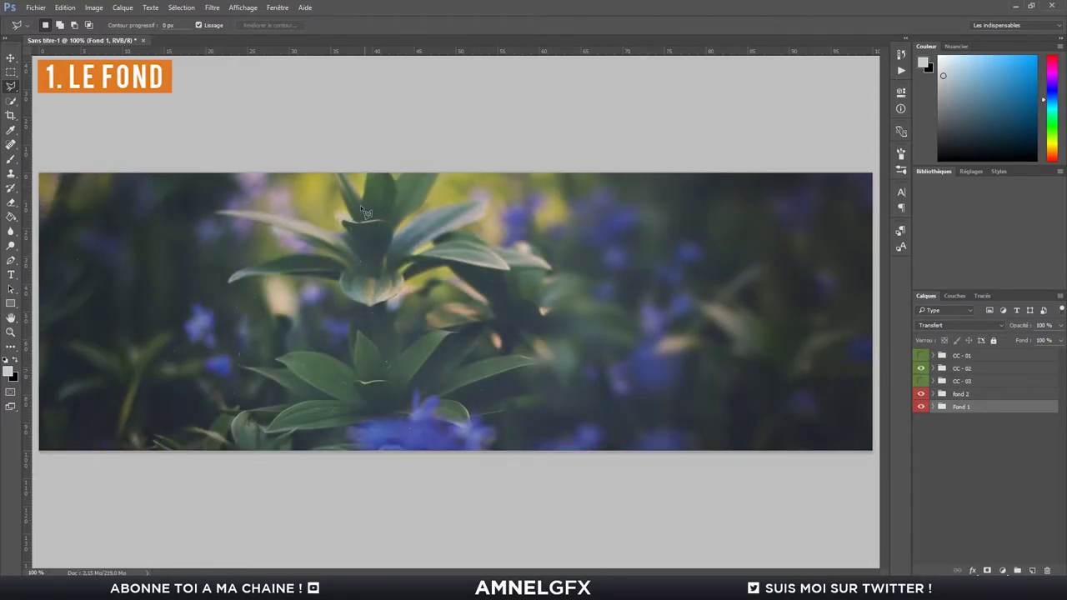
{"action": "left_click", "coordinate": [921, 369]}
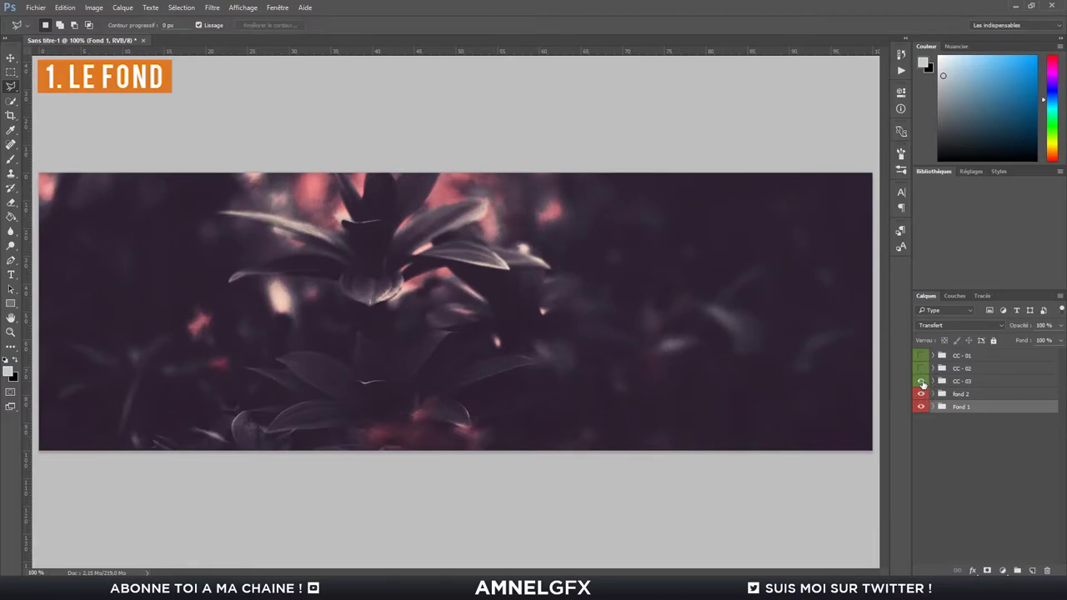
{"action": "left_click", "coordinate": [922, 382]}
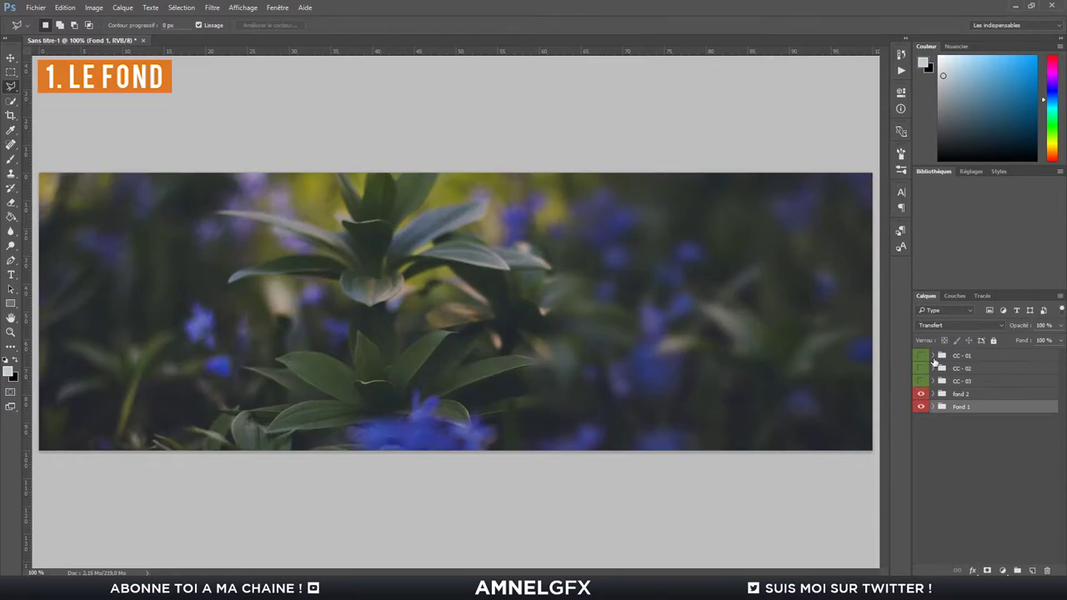
{"action": "left_click", "coordinate": [922, 356]}
{"action": "left_click", "coordinate": [922, 380]}
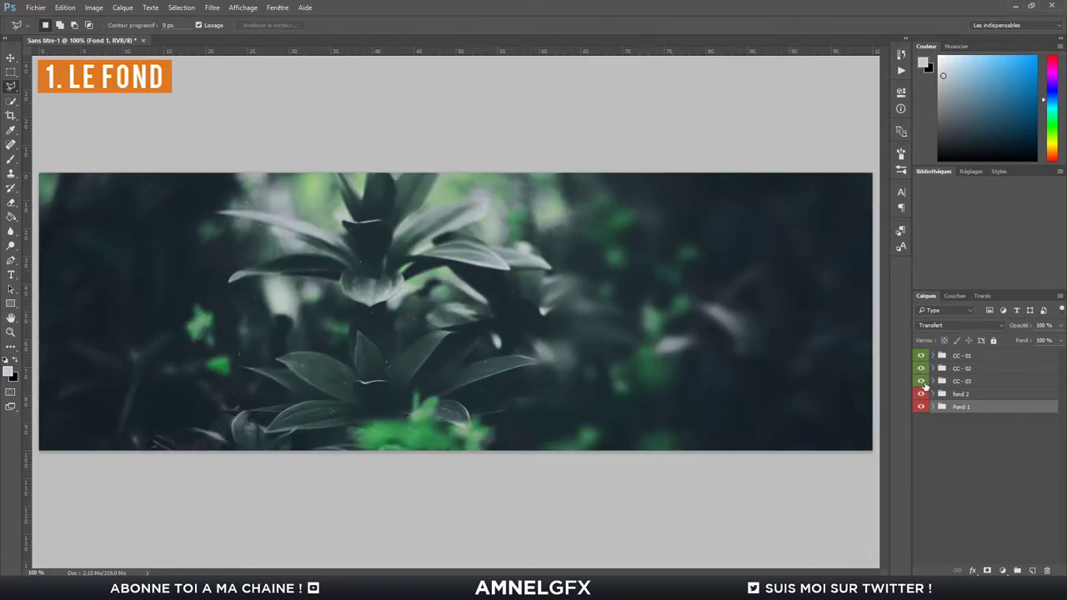
{"action": "left_click", "coordinate": [922, 381]}
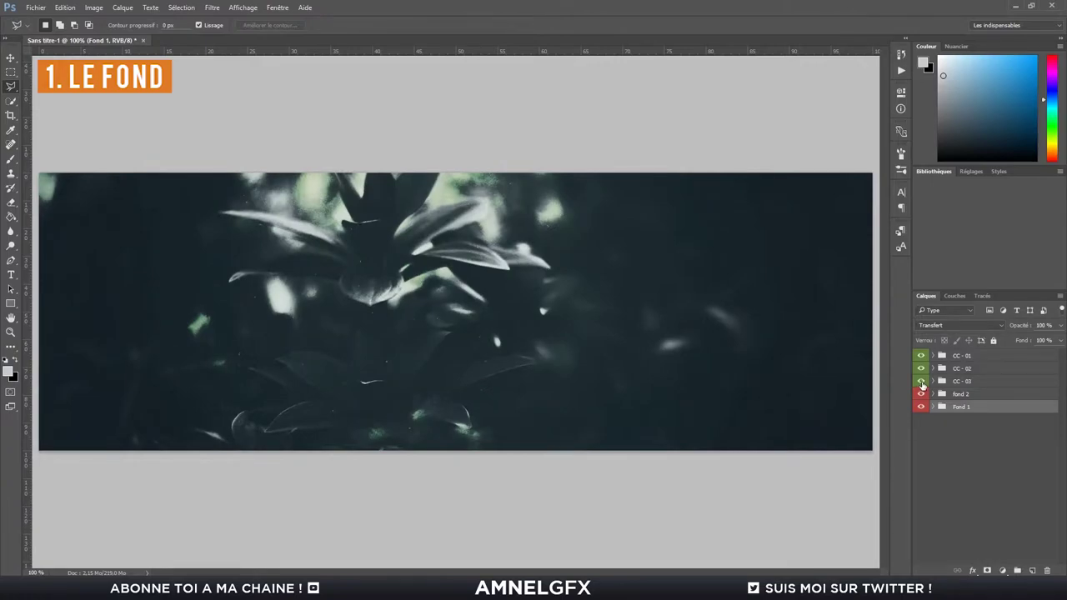
{"action": "left_click", "coordinate": [922, 381]}
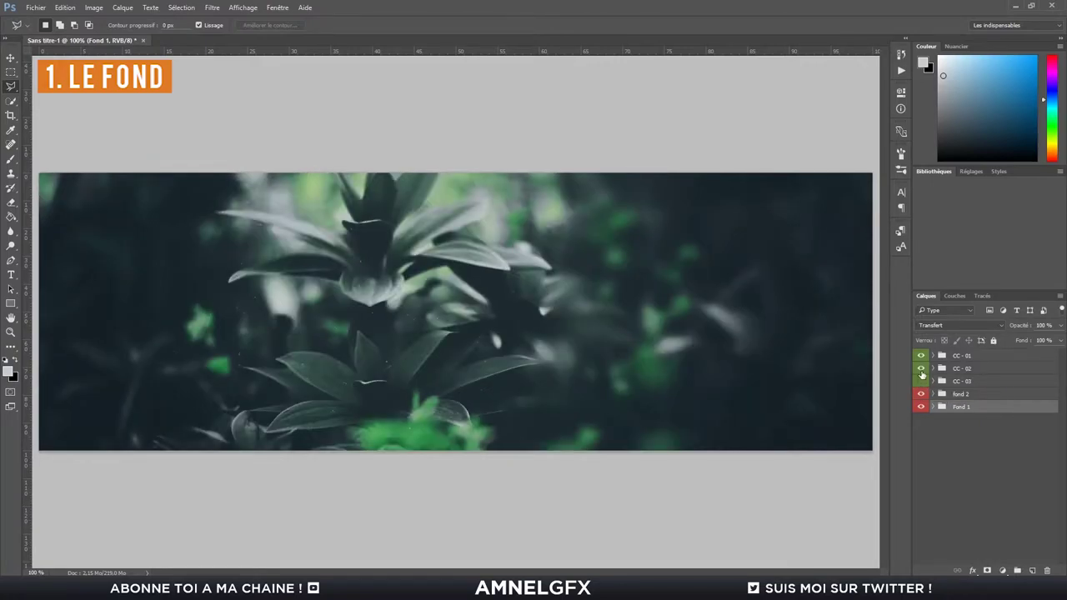
{"action": "left_click", "coordinate": [968, 432]}
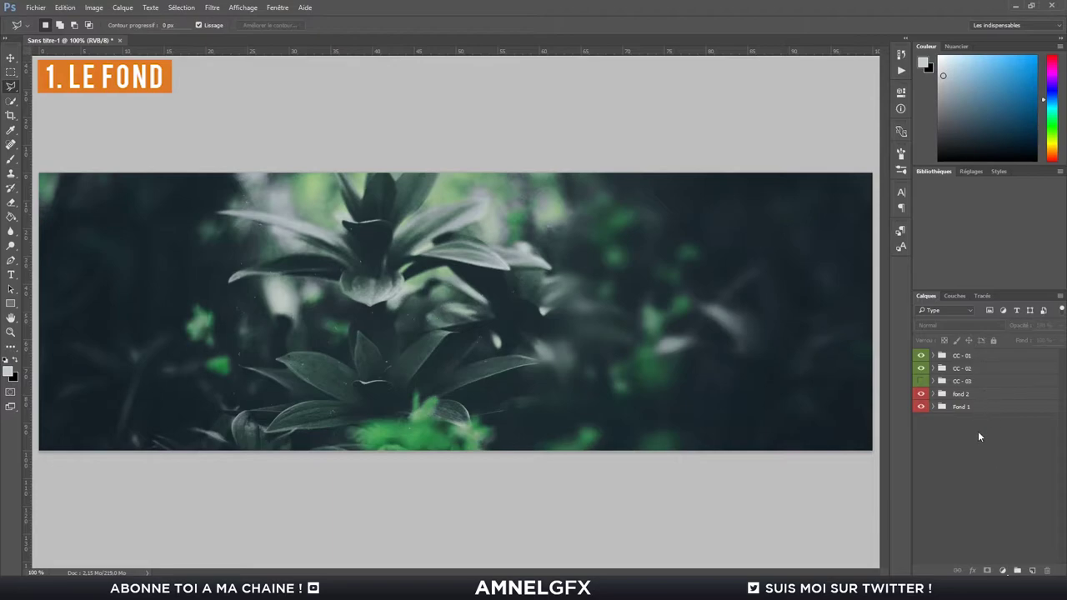
Check the pine cone photo without fond 2, then restore CC - 01, CC - 02 and fond 2.
{"action": "left_click", "coordinate": [922, 394]}
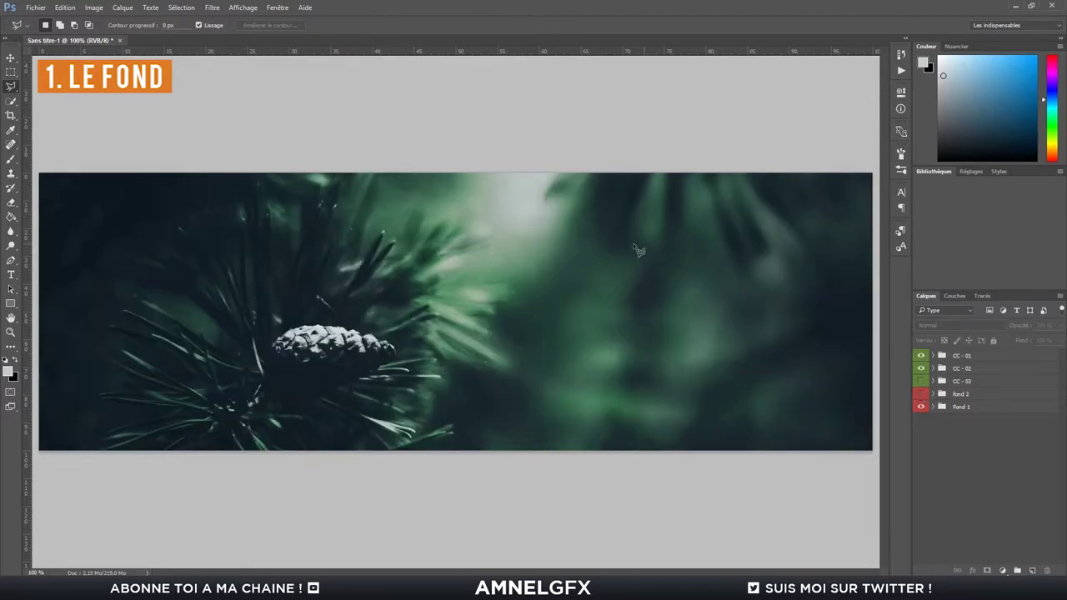
{"action": "left_click", "coordinate": [922, 364]}
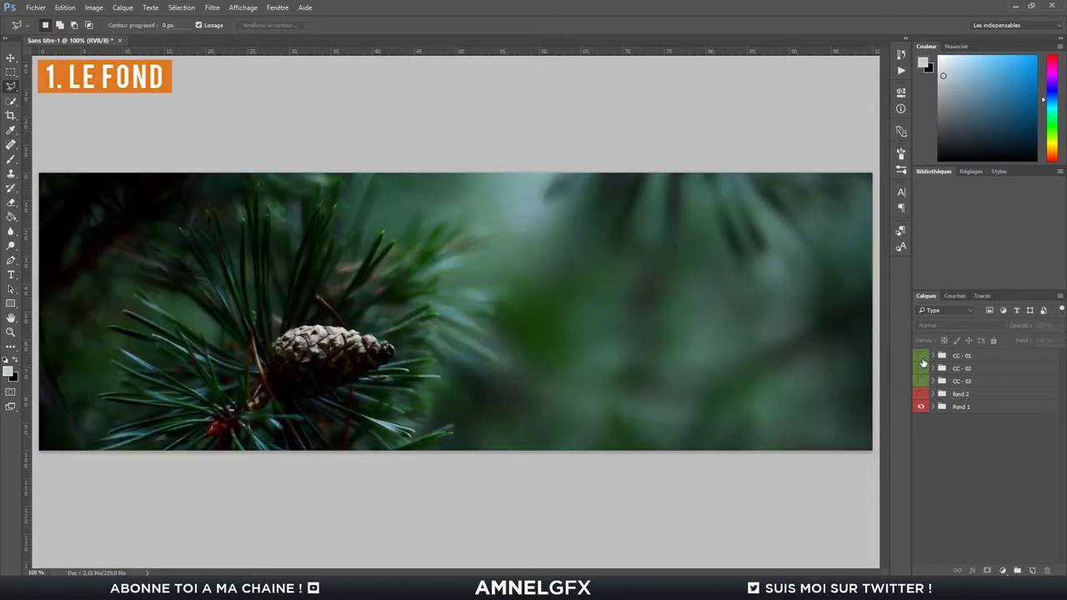
{"action": "mouse_move", "coordinate": [922, 359]}
{"action": "left_mouse_down"}
{"action": "mouse_move", "coordinate": [922, 370]}
{"action": "mouse_move", "coordinate": [922, 355]}
{"action": "left_mouse_up"}
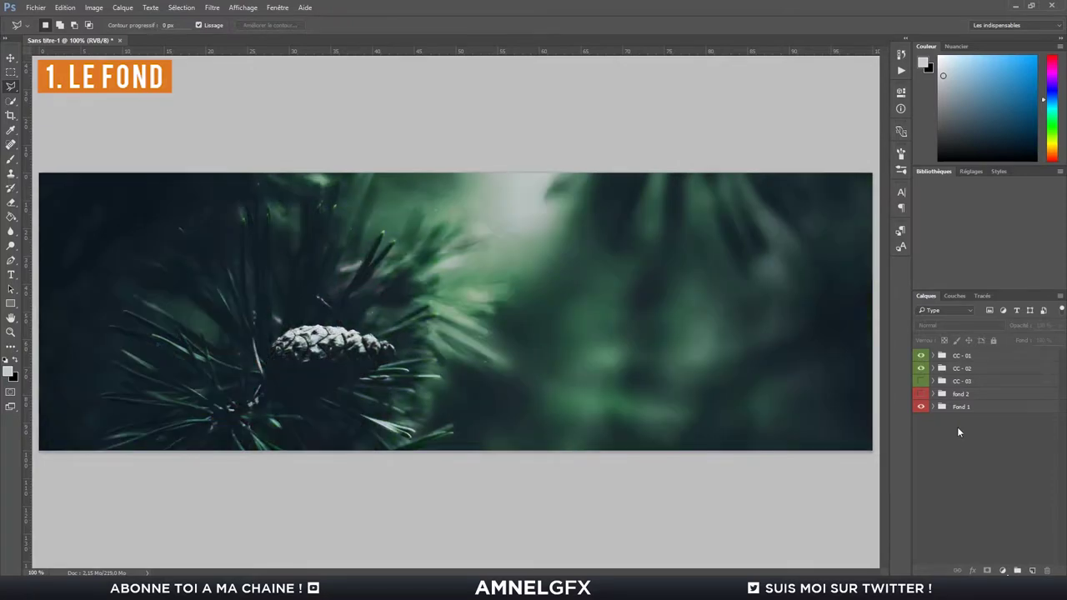
{"action": "left_click", "coordinate": [921, 394]}
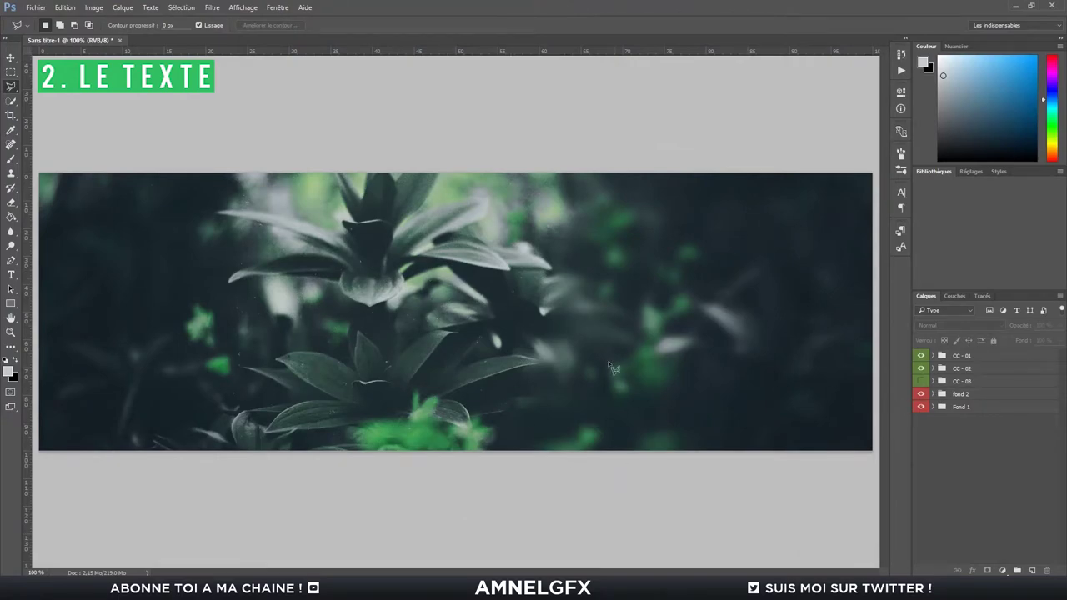
Delete the CC - 03 group and type AMNEL at the banner centre.
{"action": "left_click", "coordinate": [962, 383]}
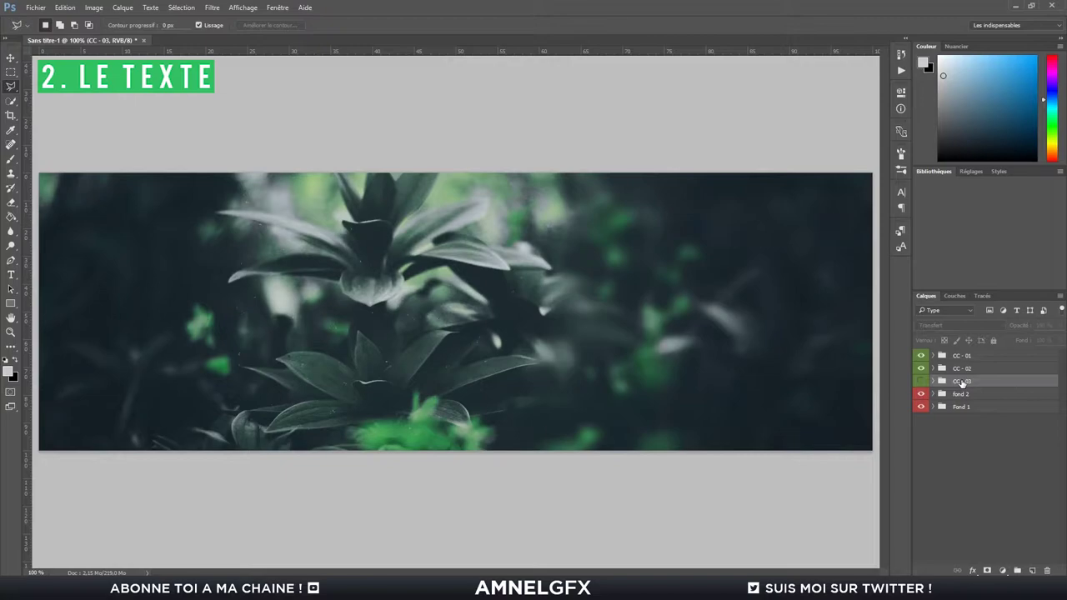
{"action": "key", "text": "Delete"}
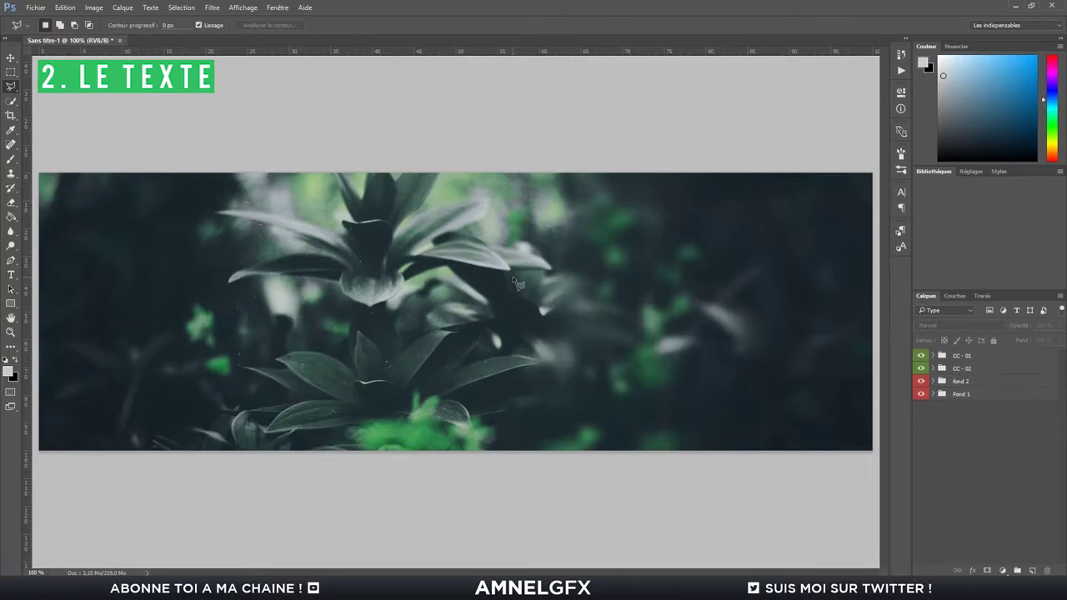
{"action": "key", "text": "t"}
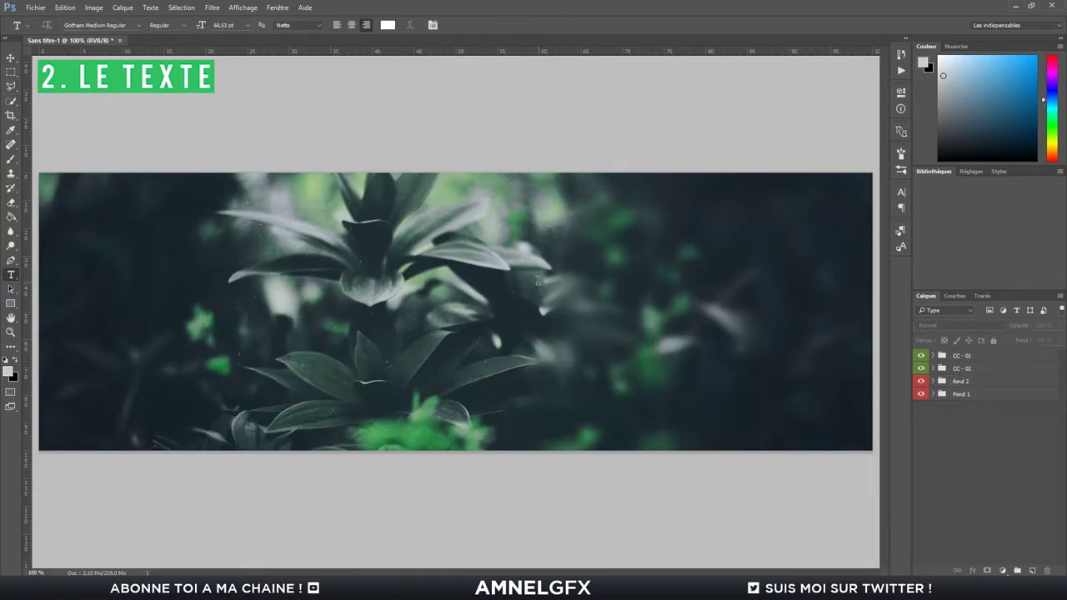
{"action": "left_click", "coordinate": [537, 281]}
{"action": "type", "text": "AMN"}
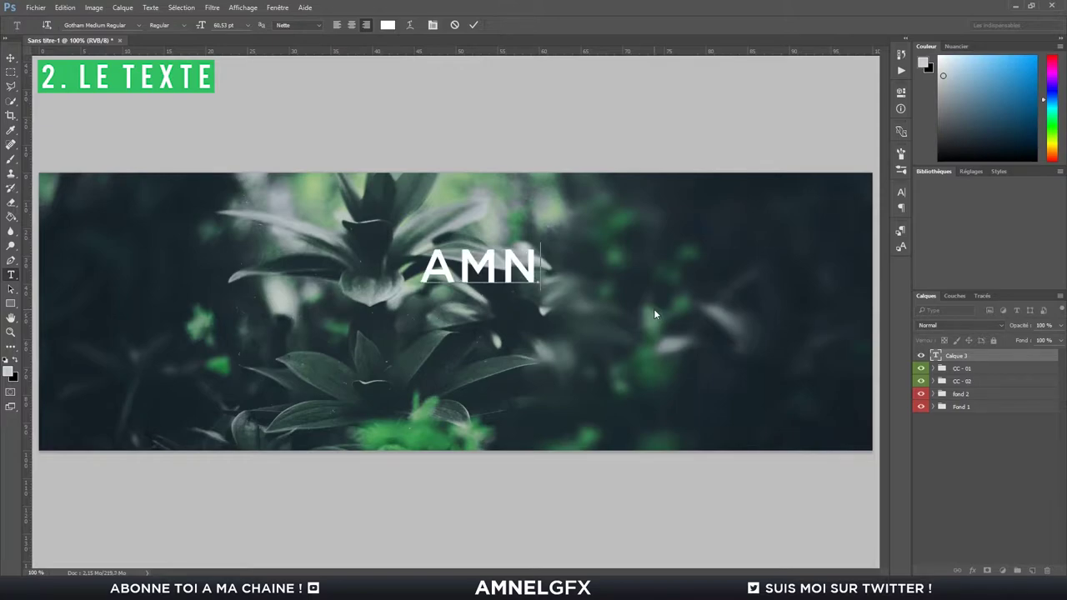
{"action": "type", "text": "EL"}
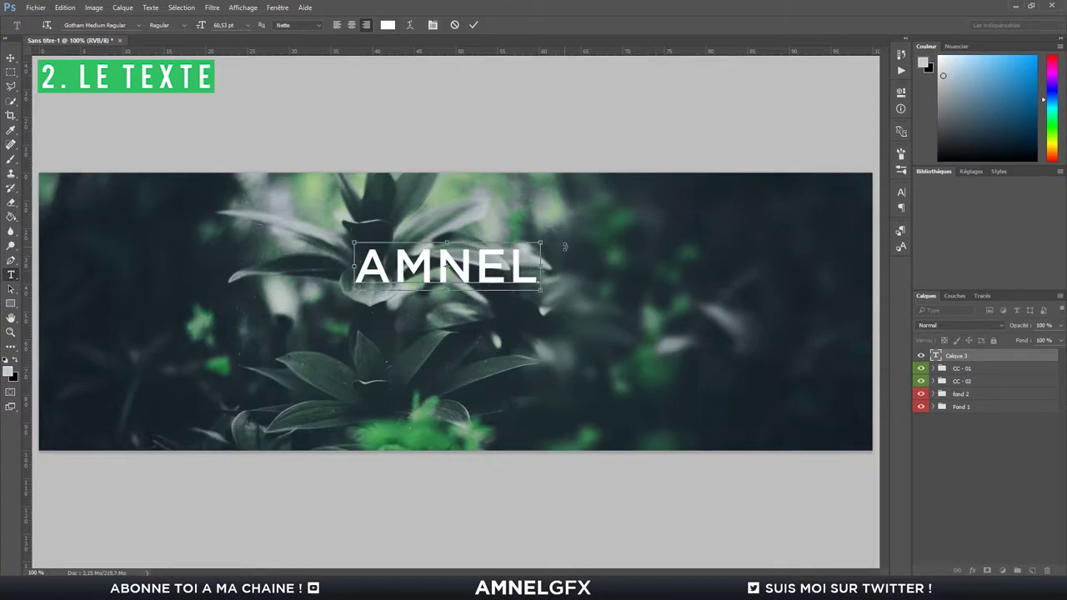
Set AMNEL in Gotham Bold and add a vertical guide about 72% across.
{"action": "left_click_drag", "start_coordinate": [538, 271], "coordinate": [355, 267]}
{"action": "left_click", "coordinate": [377, 265]}
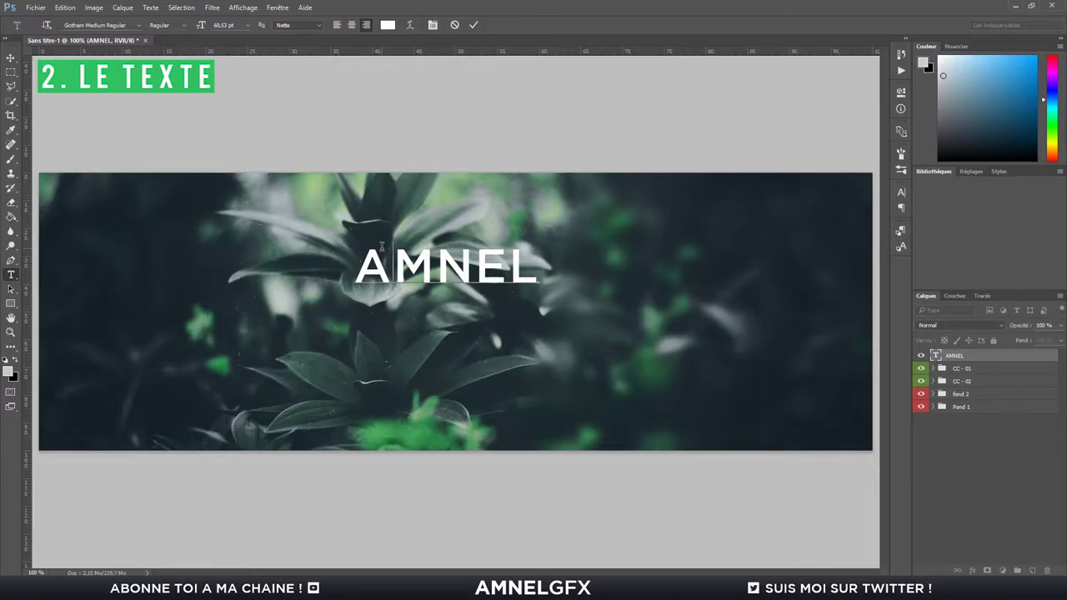
{"action": "key", "text": "ctrl+a"}
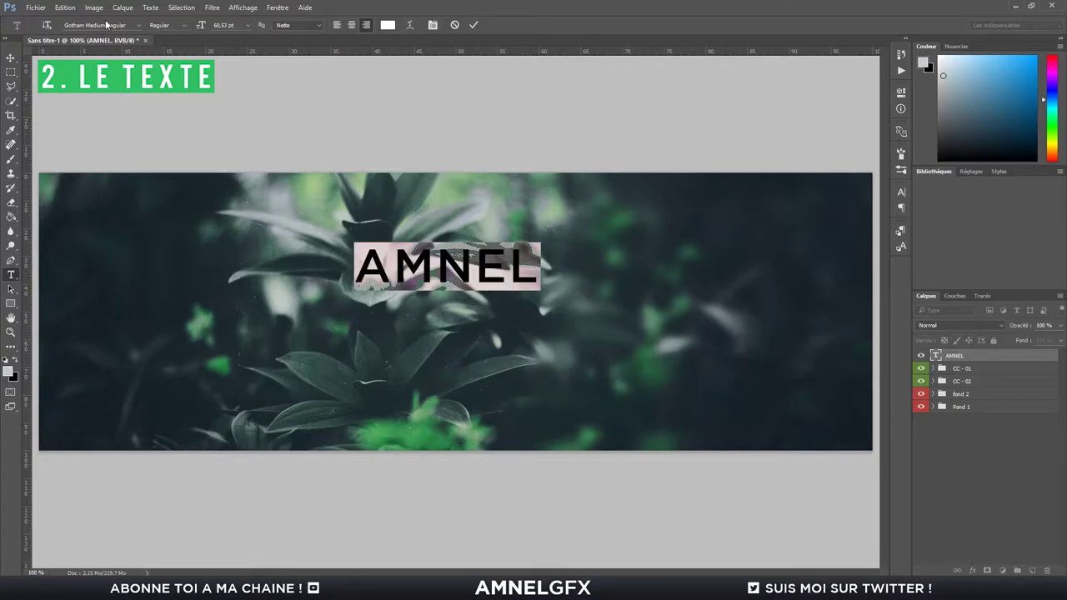
{"action": "left_click", "coordinate": [141, 27]}
{"action": "left_click", "coordinate": [147, 284]}
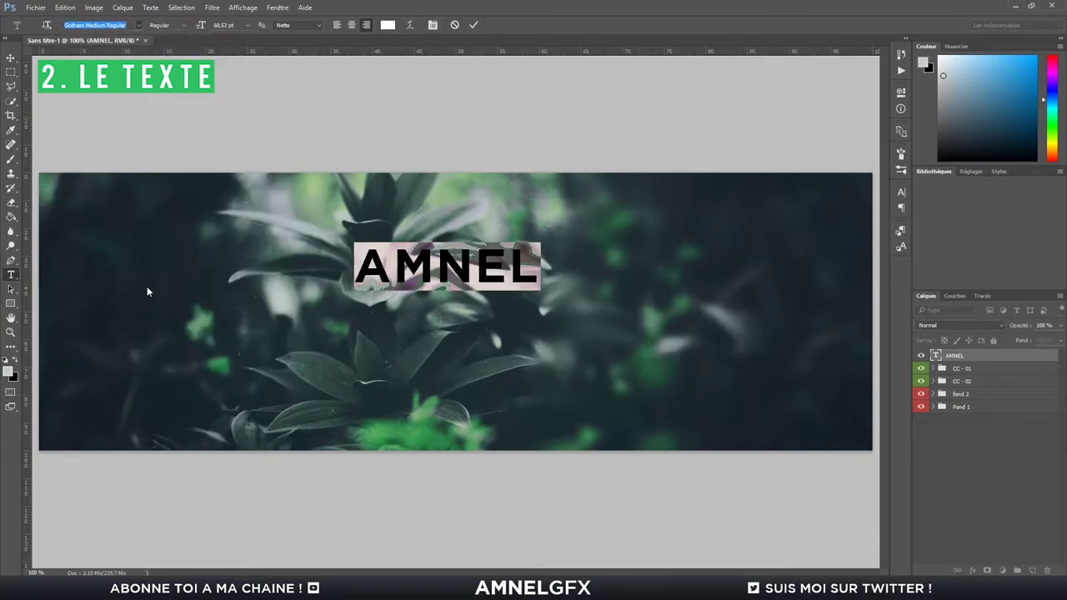
{"action": "key", "text": "ctrl+Return"}
{"action": "left_click_drag", "start_coordinate": [34, 265], "coordinate": [639, 321]}
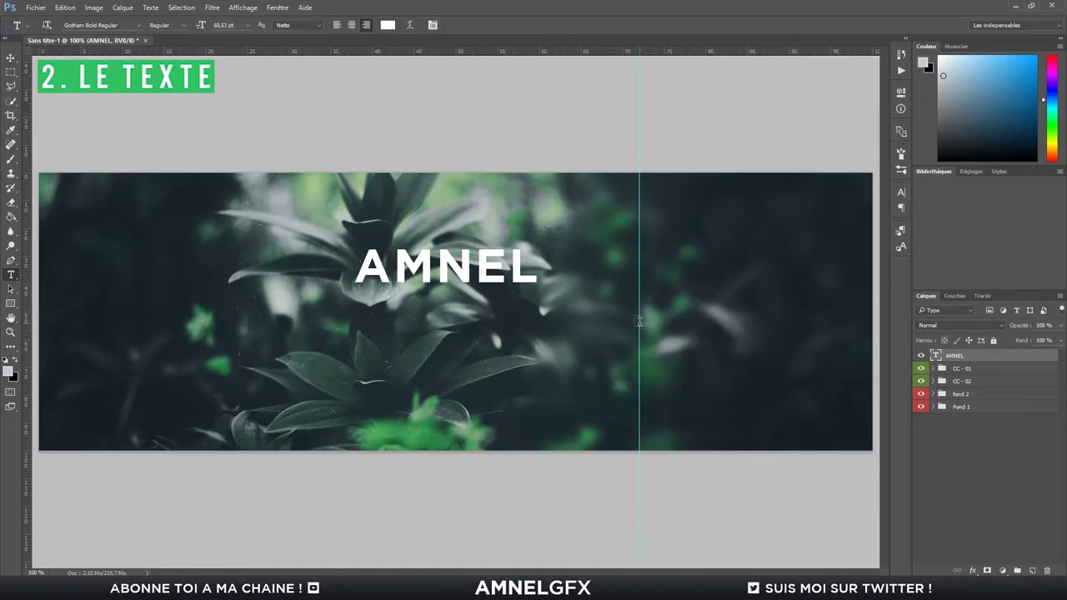
Move AMNEL right of centre and set its tracking to 100.
{"action": "key", "text": "ctrl+t"}
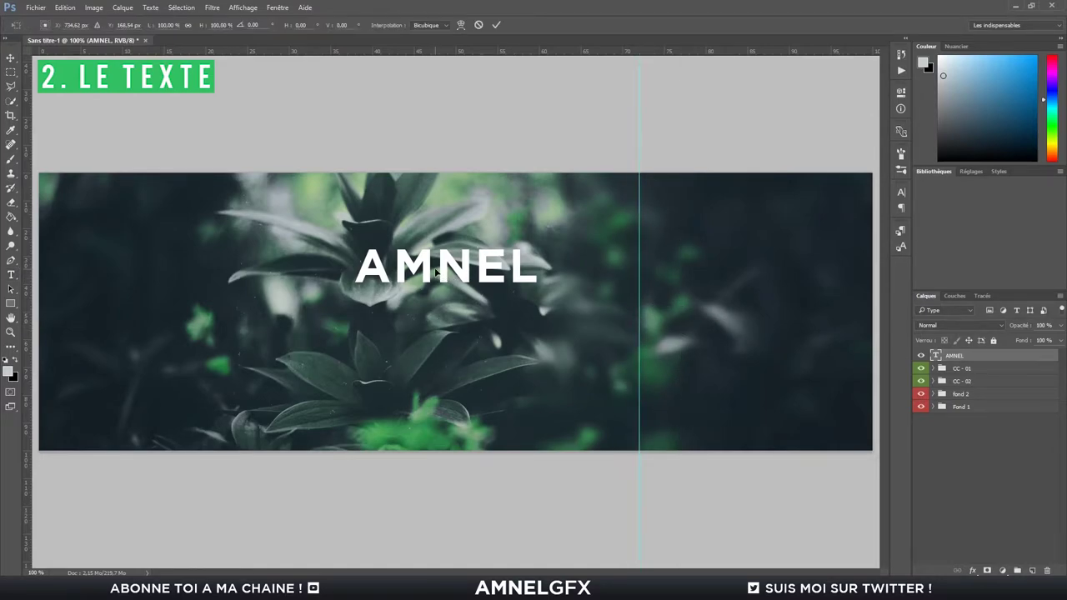
{"action": "left_click_drag", "start_coordinate": [480, 275], "coordinate": [671, 284]}
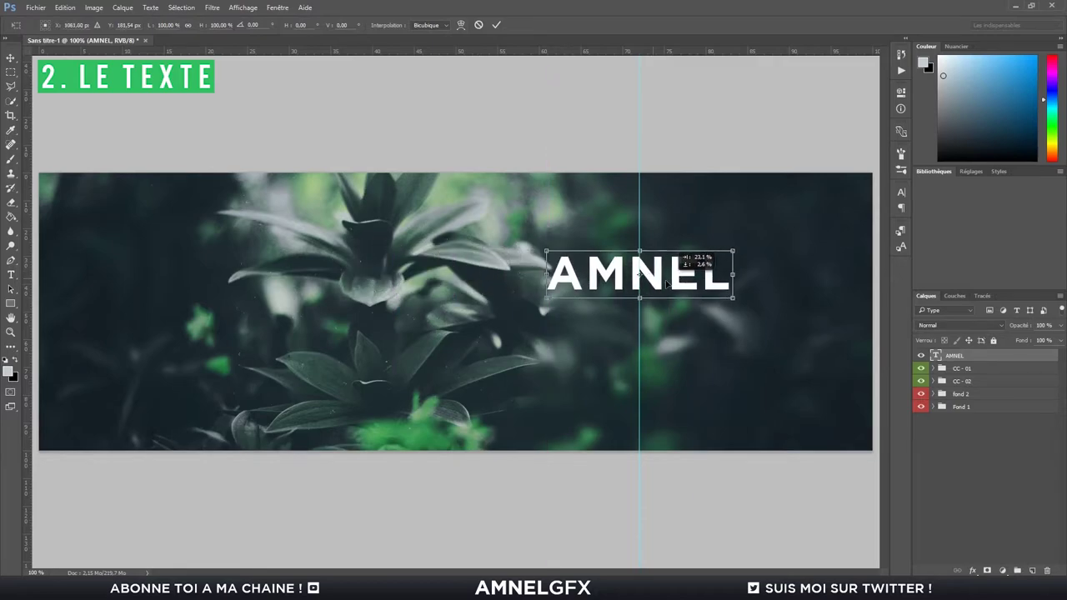
{"action": "key", "text": "Return"}
{"action": "left_click", "coordinate": [901, 195]}
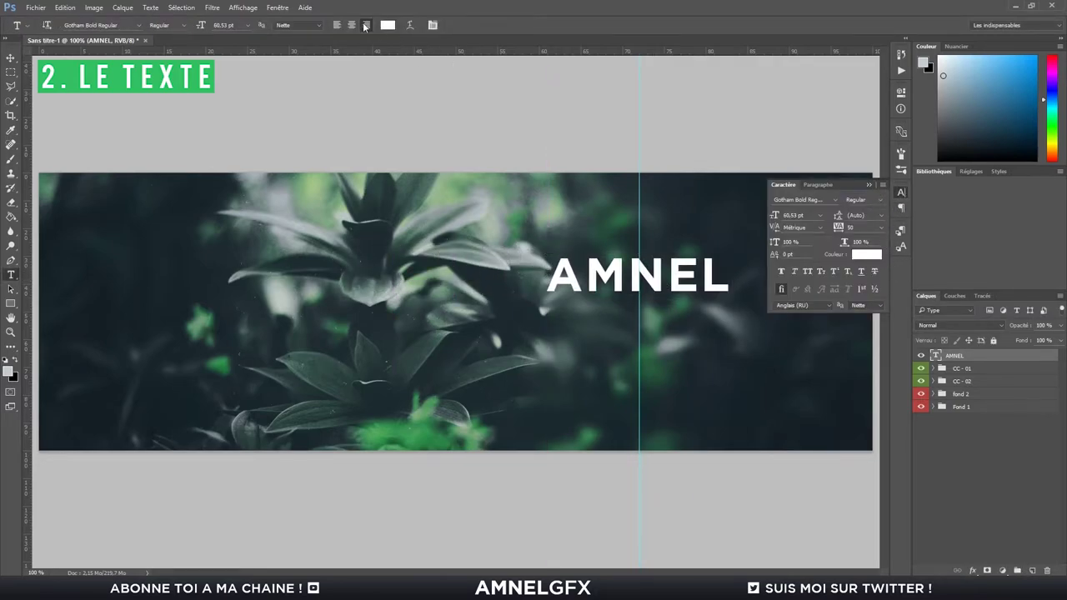
{"action": "left_click", "coordinate": [278, 7]}
{"action": "left_click", "coordinate": [277, 7]}
{"action": "type", "text": "100"}
{"action": "key", "text": "Return"}
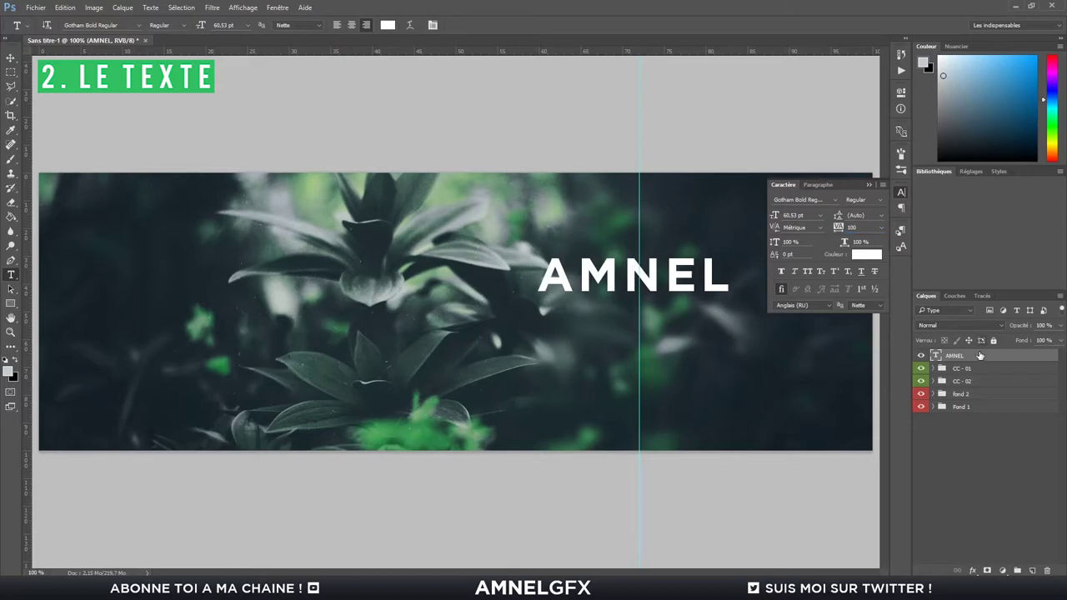
Enlarge AMNEL slightly and mark both its edges with vertical guides.
{"action": "key", "text": "ctrl+t"}
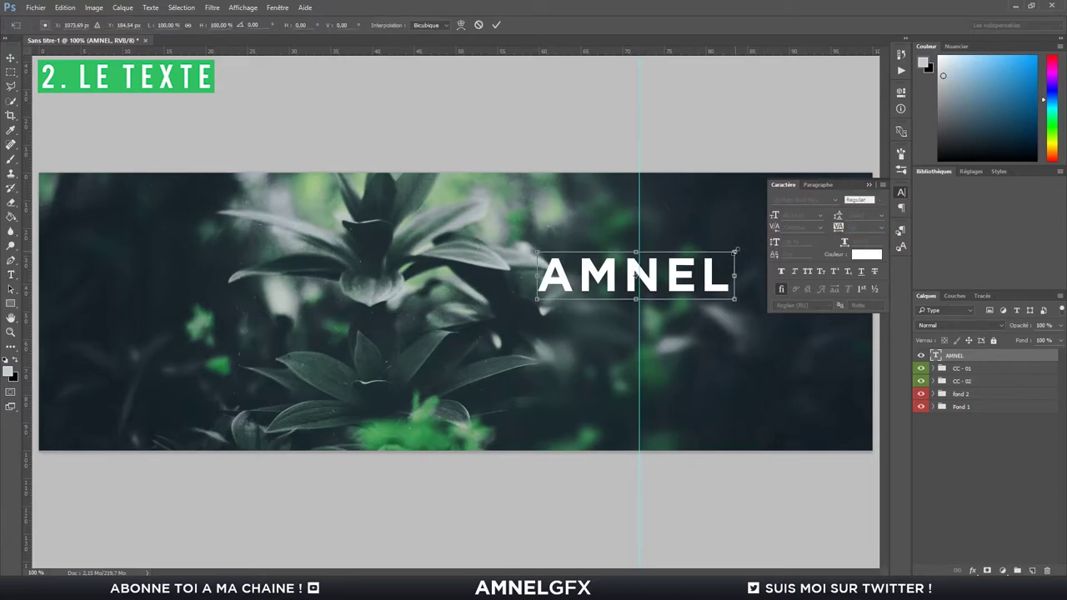
{"action": "left_click_drag", "start_coordinate": [736, 251], "coordinate": [778, 239]}
{"action": "key", "text": "Return"}
{"action": "key", "text": "u"}
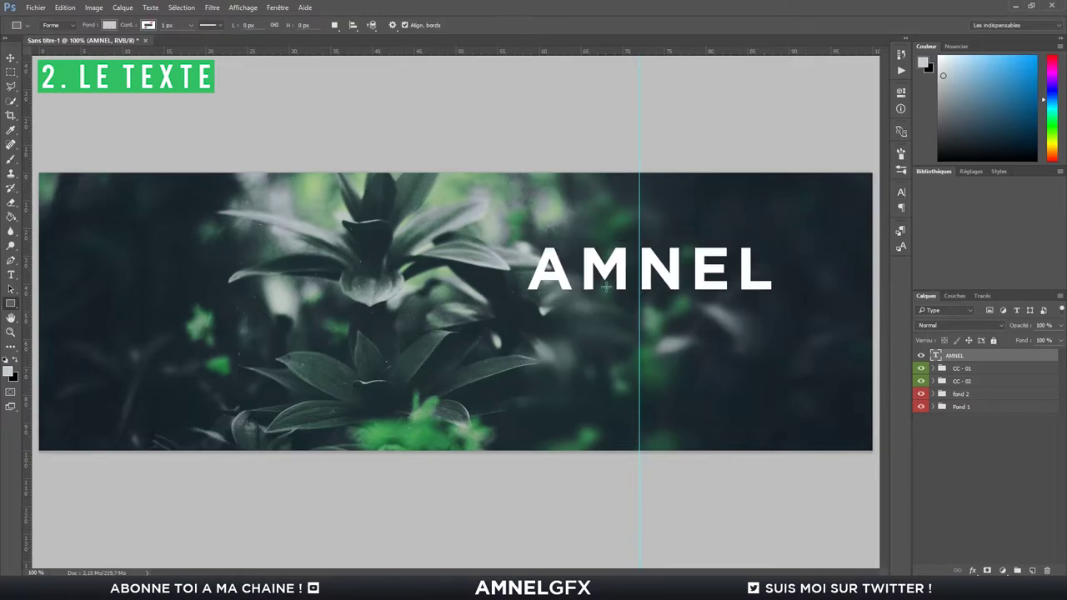
{"action": "mouse_move", "coordinate": [606, 287]}
{"action": "left_mouse_down"}
{"action": "mouse_move", "coordinate": [667, 279]}
{"action": "mouse_move", "coordinate": [657, 284]}
{"action": "left_mouse_up"}
{"action": "key", "text": "ctrl+t"}
{"action": "left_click_drag", "start_coordinate": [35, 334], "coordinate": [762, 394]}
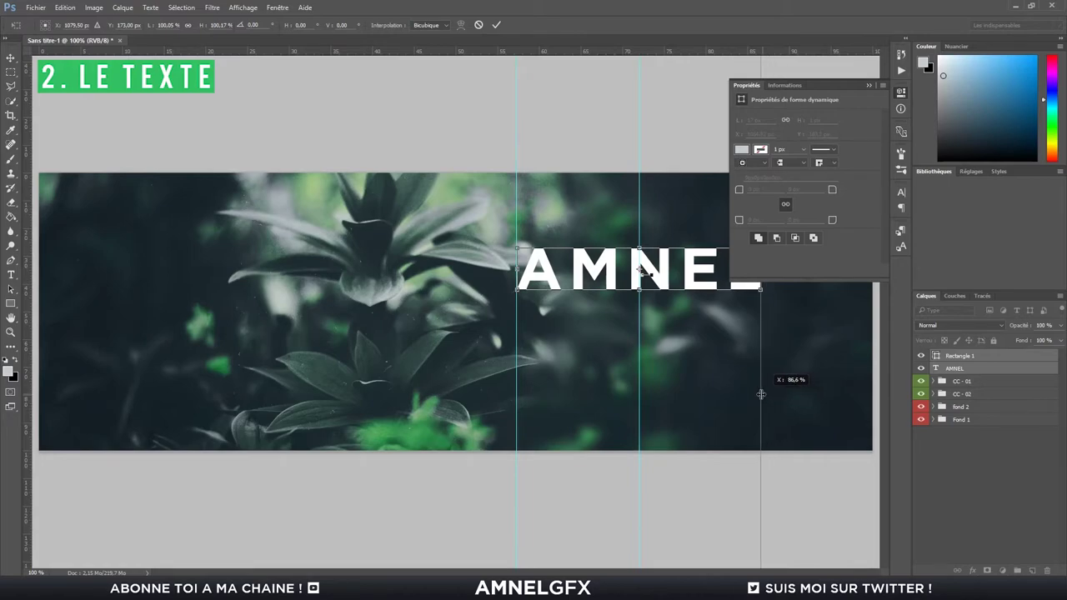
{"action": "key", "text": "Escape"}
{"action": "key", "text": "Delete"}
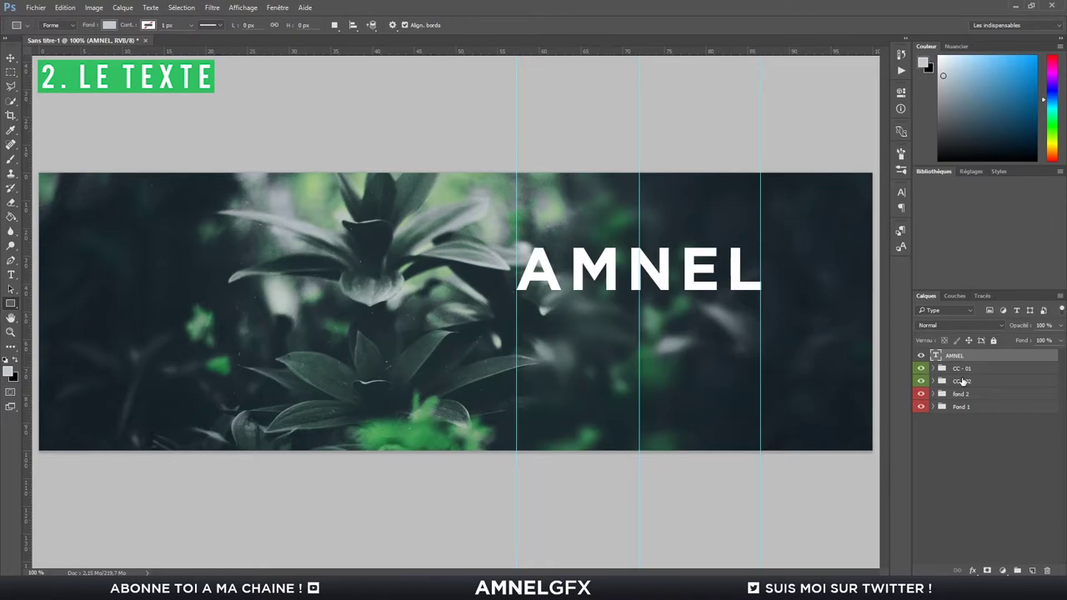
Move the AMNEL copy below the original and retype it as GRAPHICDESIGNER.
{"action": "key", "text": "v"}
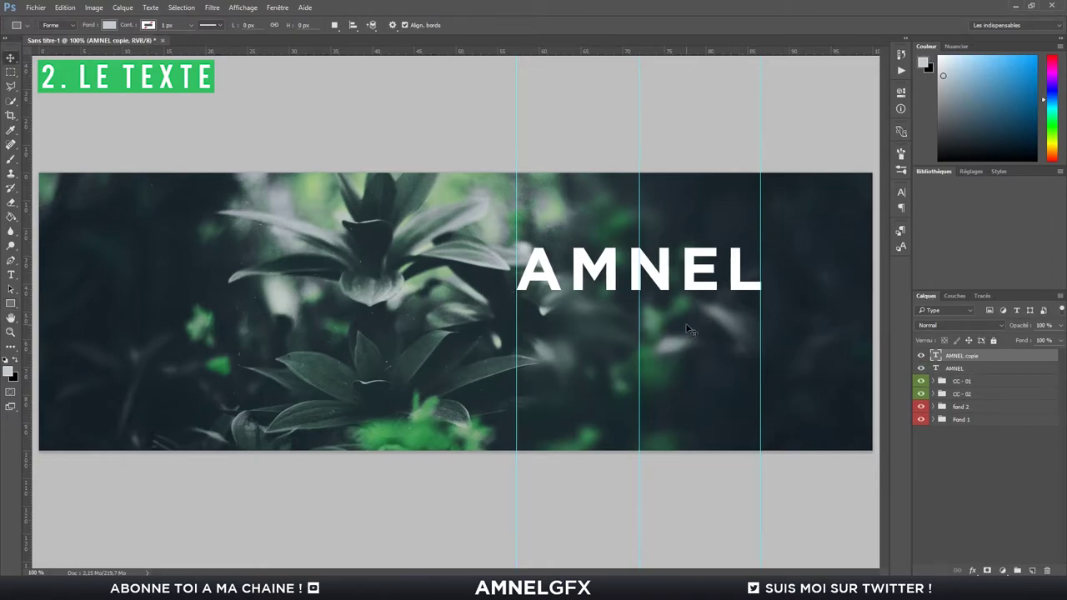
{"action": "left_click_drag", "start_coordinate": [687, 284], "coordinate": [685, 327]}
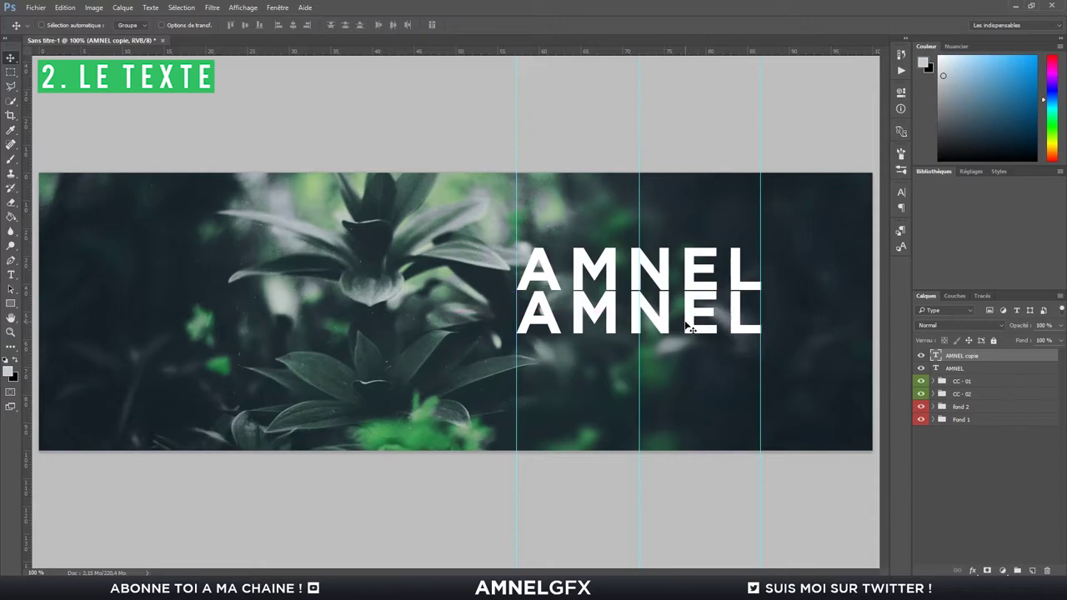
{"action": "key", "text": "u"}
{"action": "left_click", "coordinate": [691, 324]}
{"action": "left_click", "coordinate": [560, 227]}
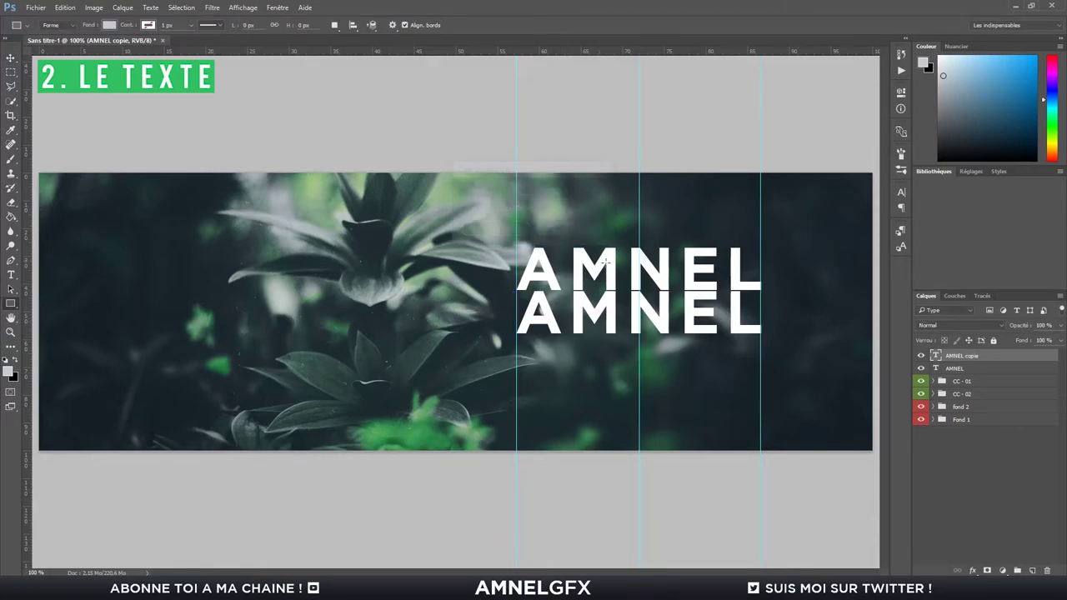
{"action": "key", "text": "t"}
{"action": "double_click", "coordinate": [682, 313]}
{"action": "type", "text": "GRAPHI"}
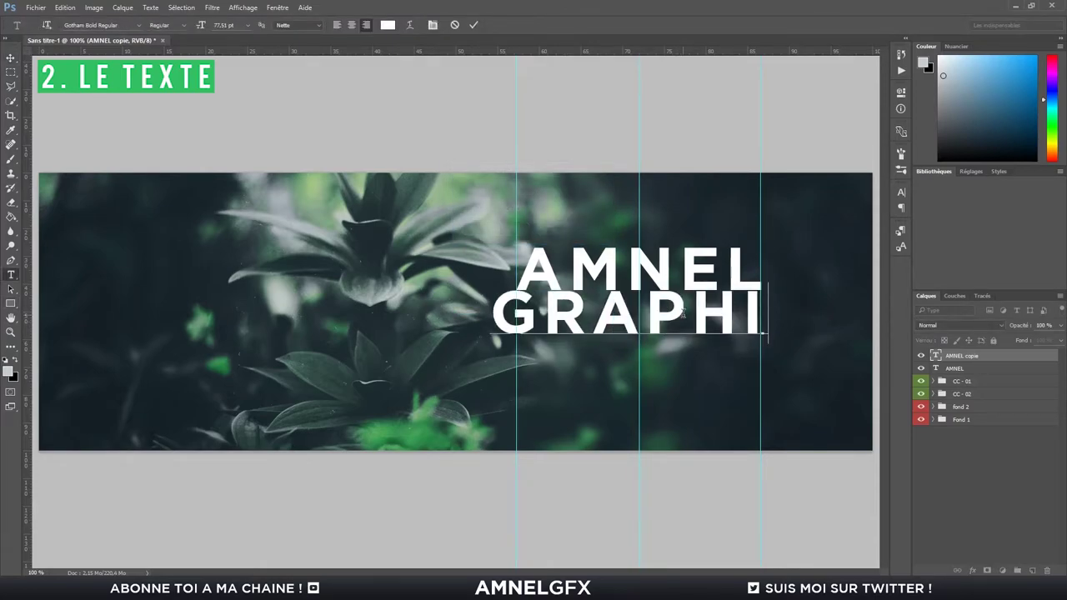
{"action": "type", "text": "CDESIGNER"}
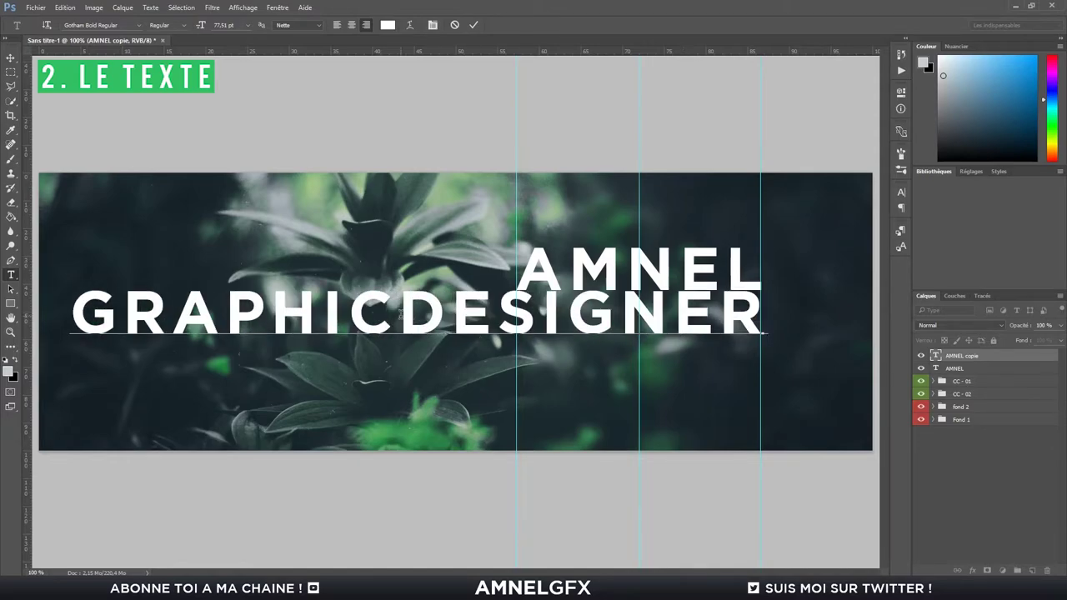
Set GRAPHIC in Gotham Medium and DESIGNER in Gotham Light.
{"action": "left_click_drag", "start_coordinate": [399, 313], "coordinate": [63, 312]}
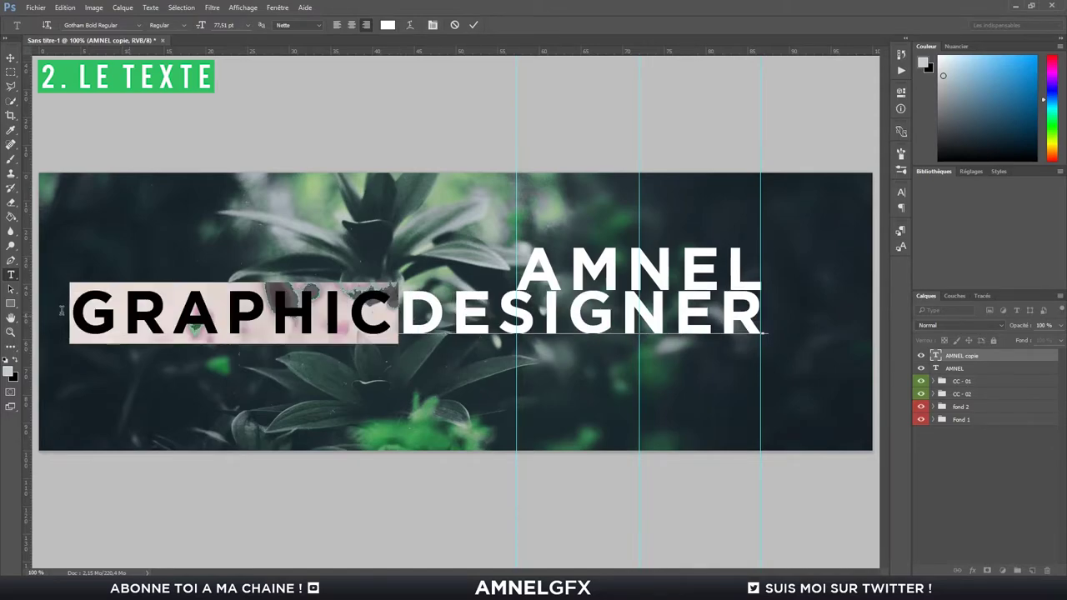
{"action": "left_click", "coordinate": [142, 27]}
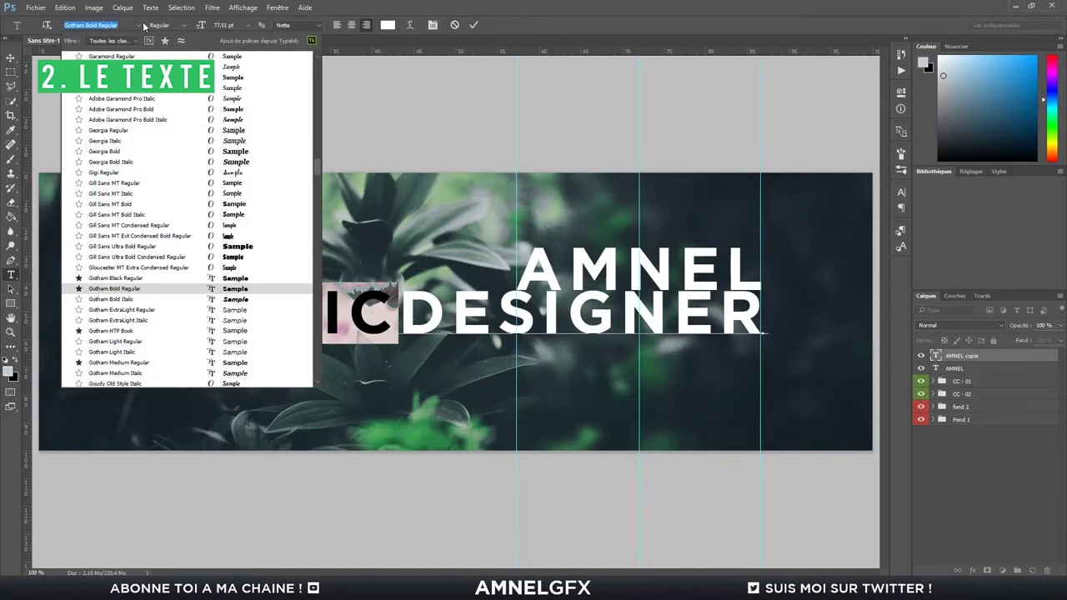
{"action": "left_click", "coordinate": [146, 363]}
{"action": "left_click_drag", "start_coordinate": [399, 313], "coordinate": [859, 344]}
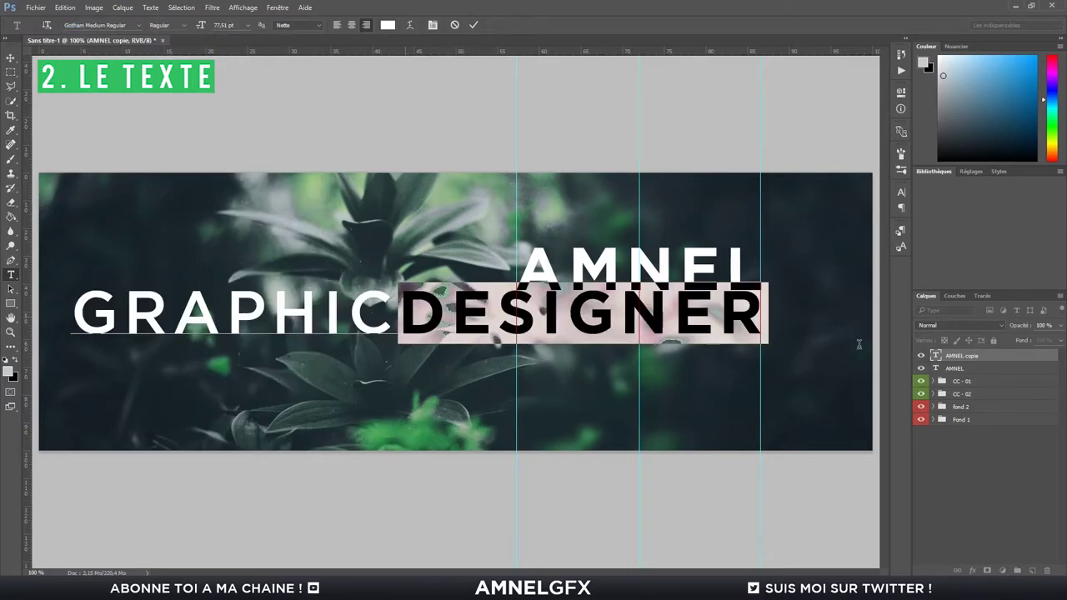
{"action": "left_click", "coordinate": [139, 25]}
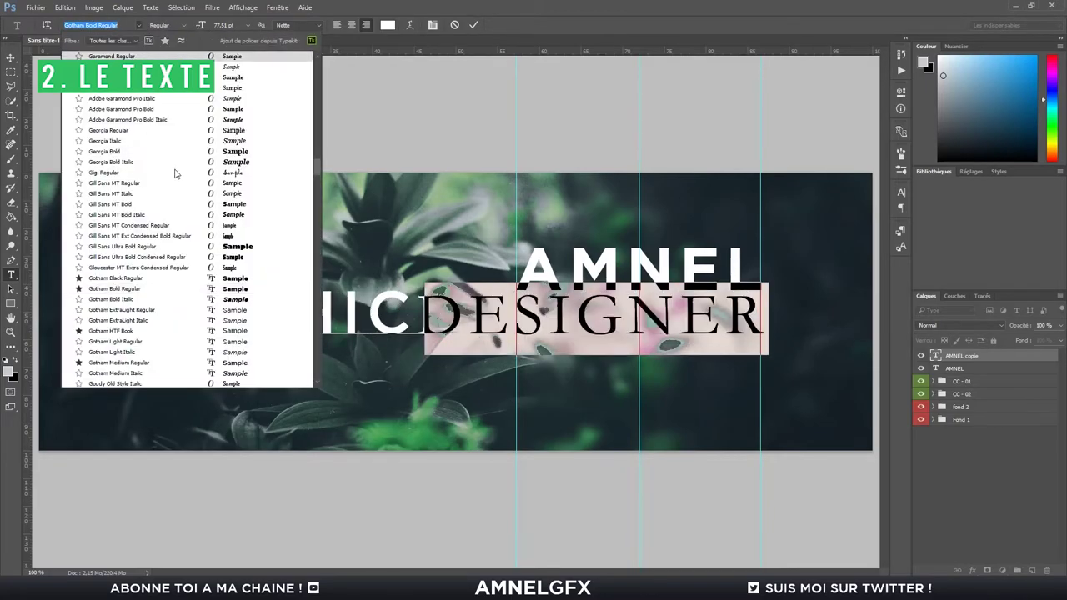
{"action": "left_click", "coordinate": [153, 341]}
Shrink the whole GRAPHICDESIGNER line to about 41.51 pt.
{"action": "left_click", "coordinate": [761, 312]}
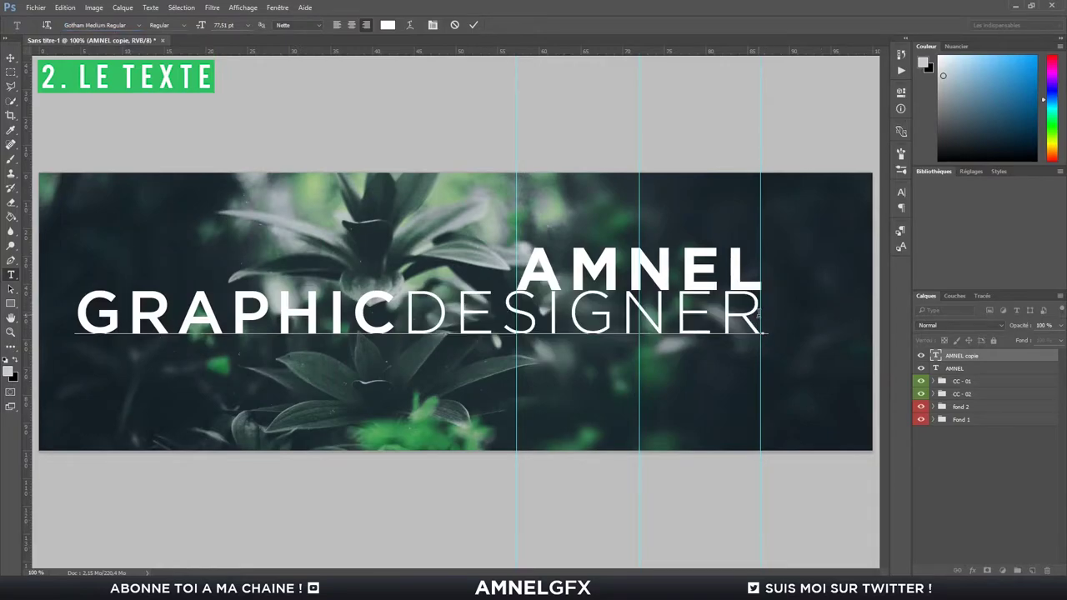
{"action": "left_click_drag", "start_coordinate": [760, 312], "coordinate": [74, 321]}
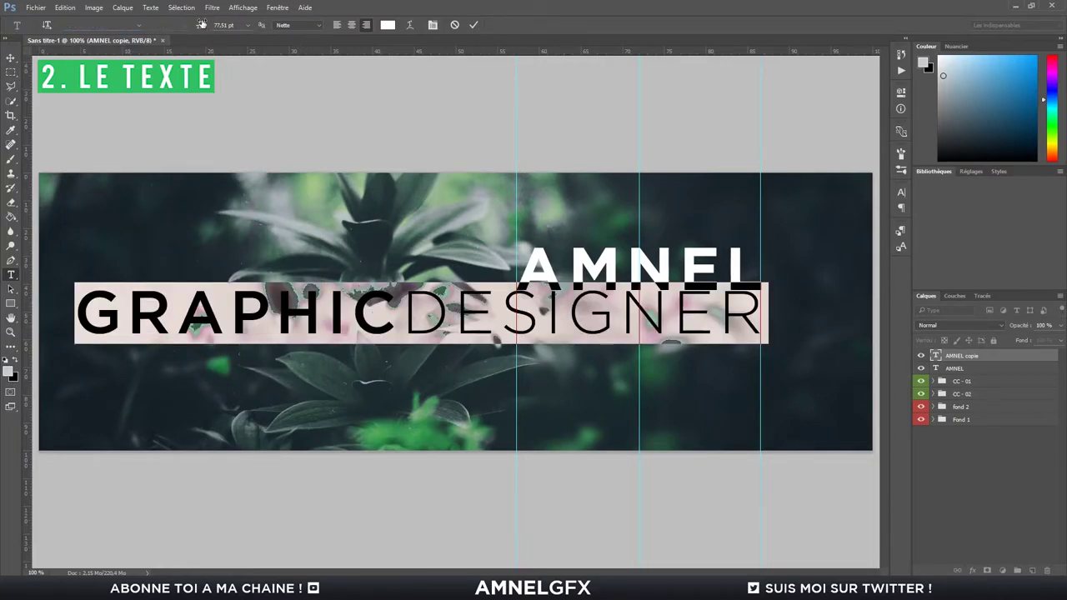
{"action": "left_click_drag", "start_coordinate": [201, 24], "coordinate": [177, 32]}
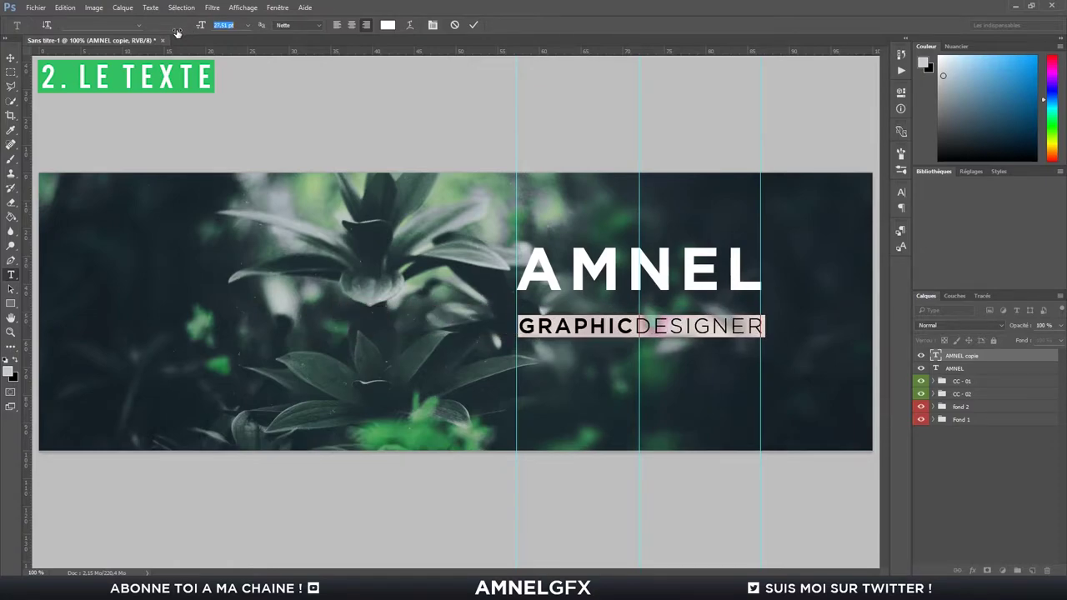
Commit the text and set GRAPHICDESIGNER tracking to 50 in the Character panel.
{"action": "key", "text": "ctrl+Return"}
{"action": "key", "text": "v"}
{"action": "left_click", "coordinate": [900, 194]}
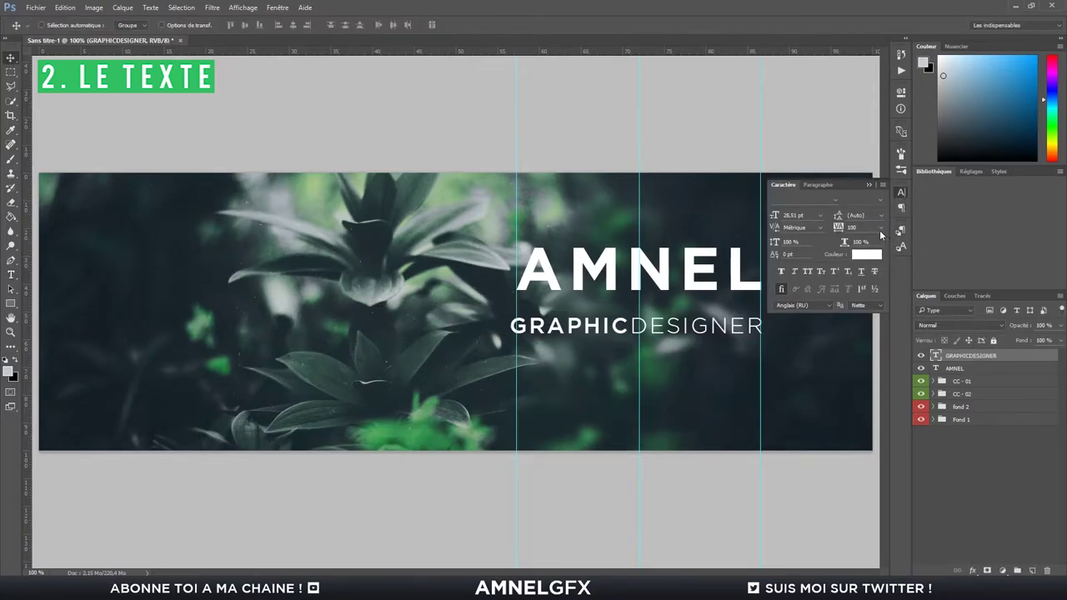
{"action": "left_click", "coordinate": [881, 236]}
{"action": "left_click", "coordinate": [870, 372]}
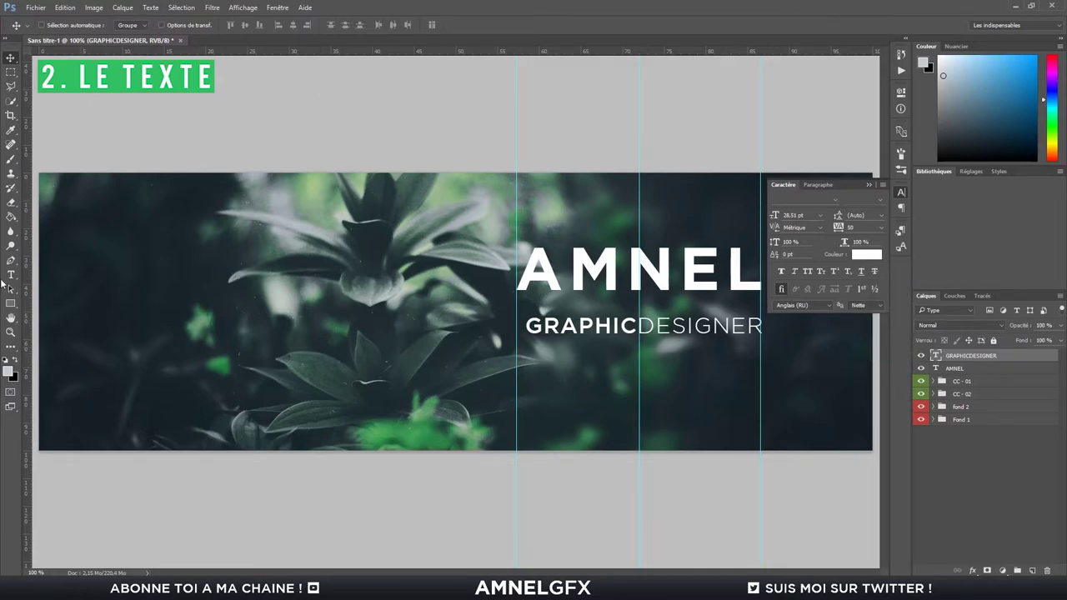
Set GRAPHICDESIGNER to 29.62 pt and nudge it up close beneath AMNEL.
{"action": "left_click", "coordinate": [10, 275]}
{"action": "left_click_drag", "start_coordinate": [195, 26], "coordinate": [200, 26]}
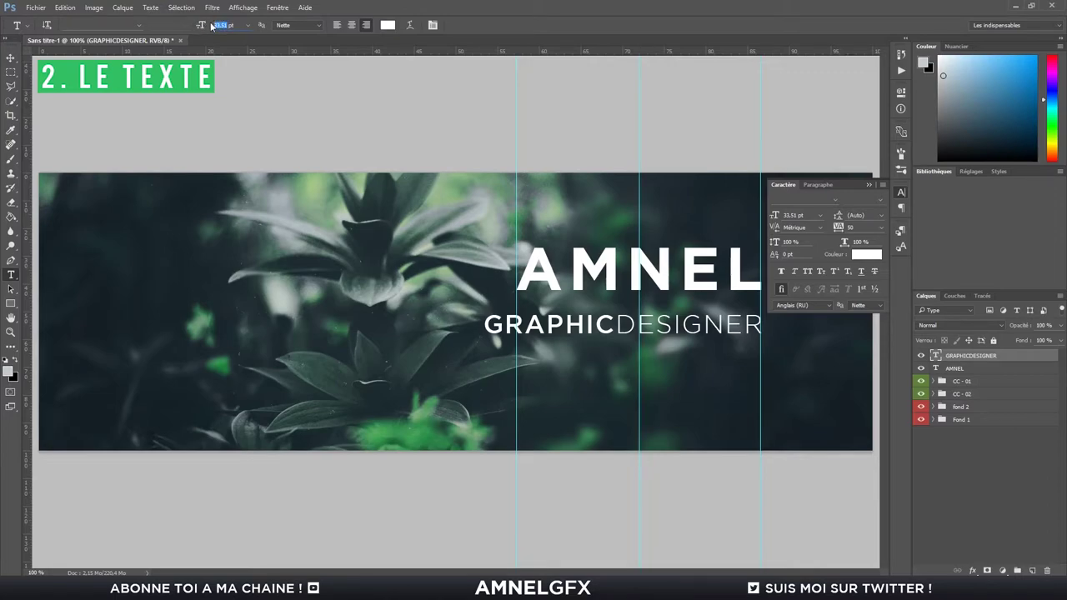
{"action": "type", "text": "2"}
{"action": "type", "text": "9"}
{"action": "type", "text": ",62"}
{"action": "key", "text": "Return"}
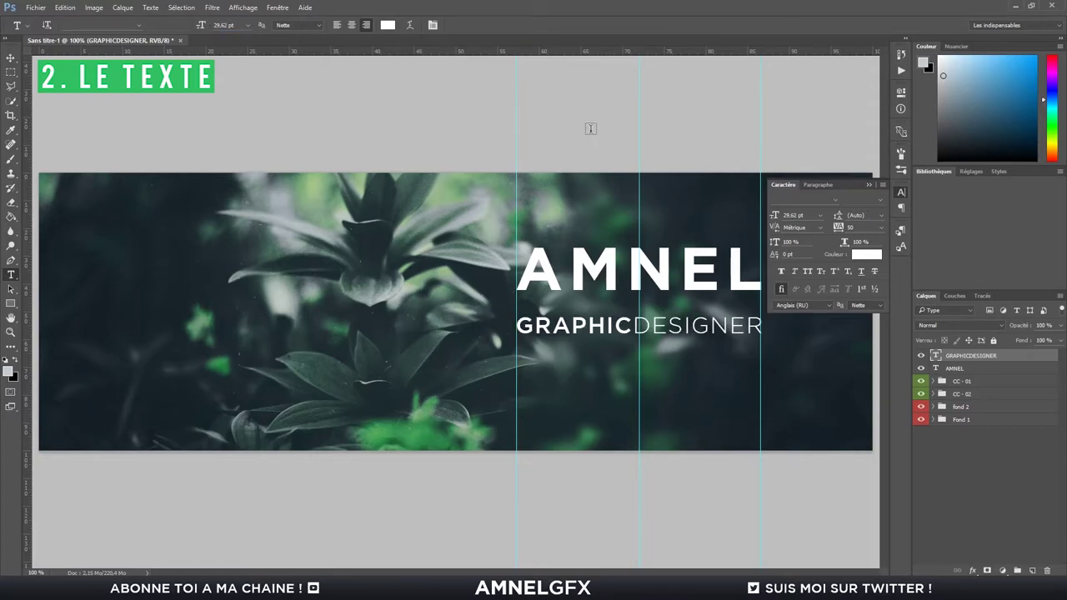
{"action": "left_click", "coordinate": [868, 184]}
{"action": "key", "text": "v"}
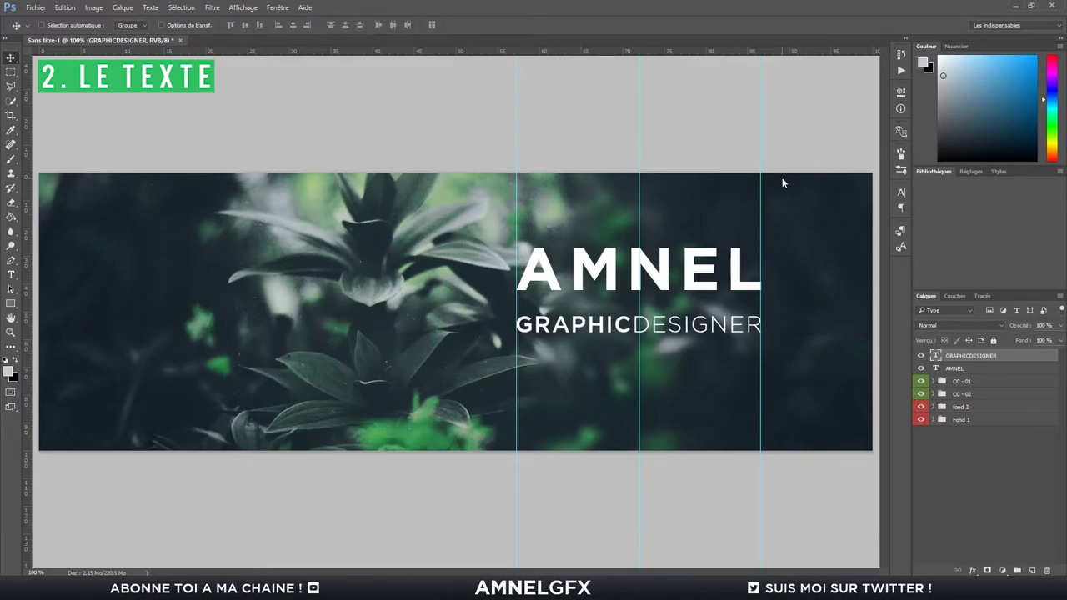
{"action": "key", "text": "Up"}
{"action": "key", "text": "Up"}
{"action": "key", "text": "Up"}
{"action": "key", "text": "Up"}
{"action": "key", "text": "Up"}
{"action": "key", "text": "Up"}
{"action": "key", "text": "Up"}
{"action": "key", "text": "Up"}
{"action": "key", "text": "Up"}
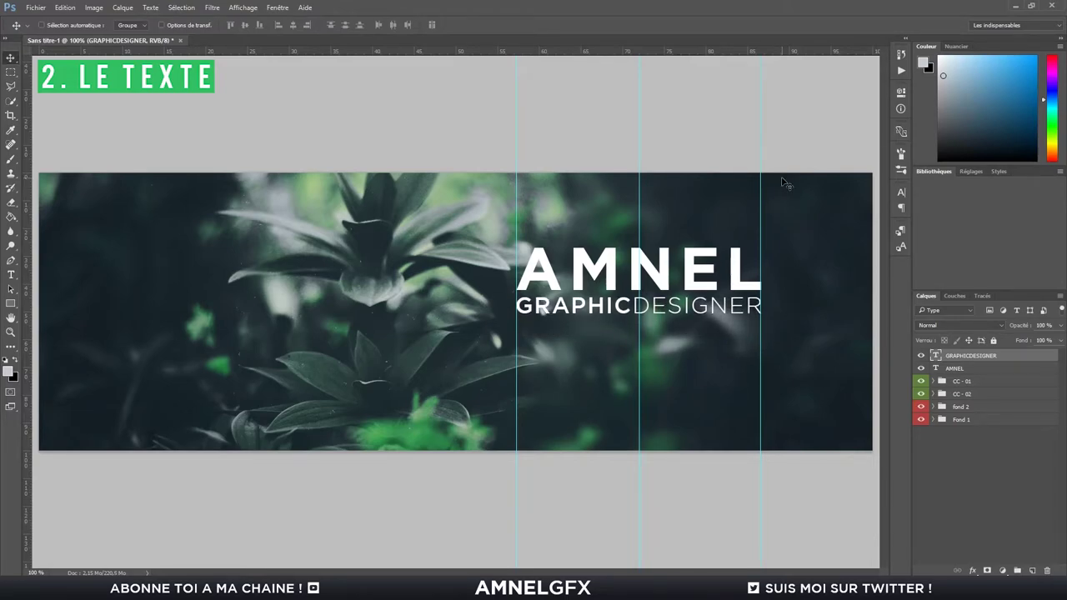
Move both text lines down, add a middle horizontal guide, and place them below the CC groups.
{"action": "left_click", "coordinate": [996, 369], "text": "shift"}
{"action": "left_click_drag", "start_coordinate": [706, 235], "coordinate": [705, 265]}
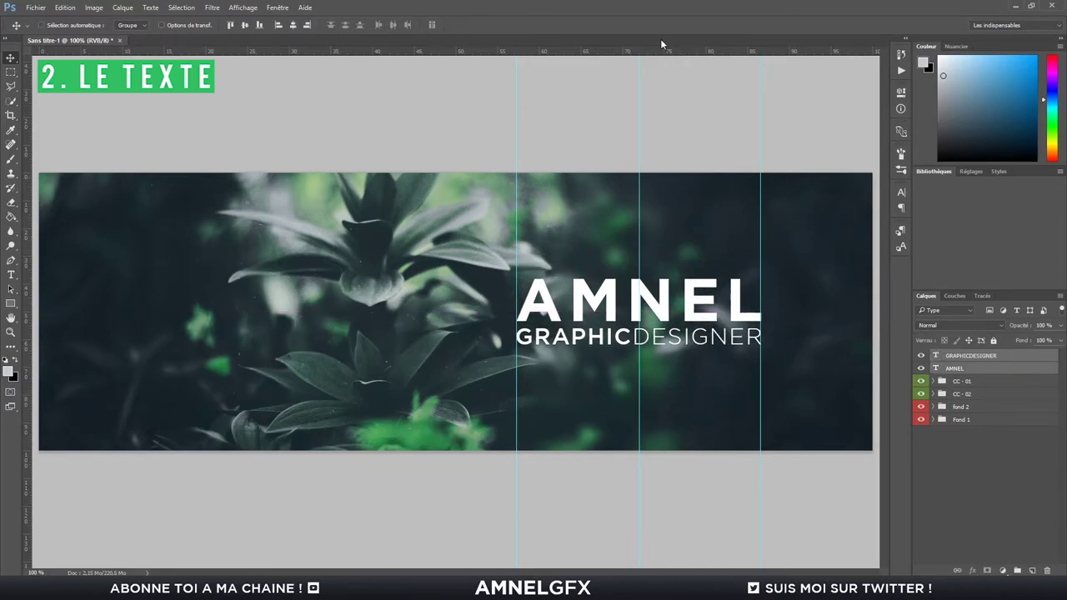
{"action": "left_click_drag", "start_coordinate": [663, 52], "coordinate": [658, 312]}
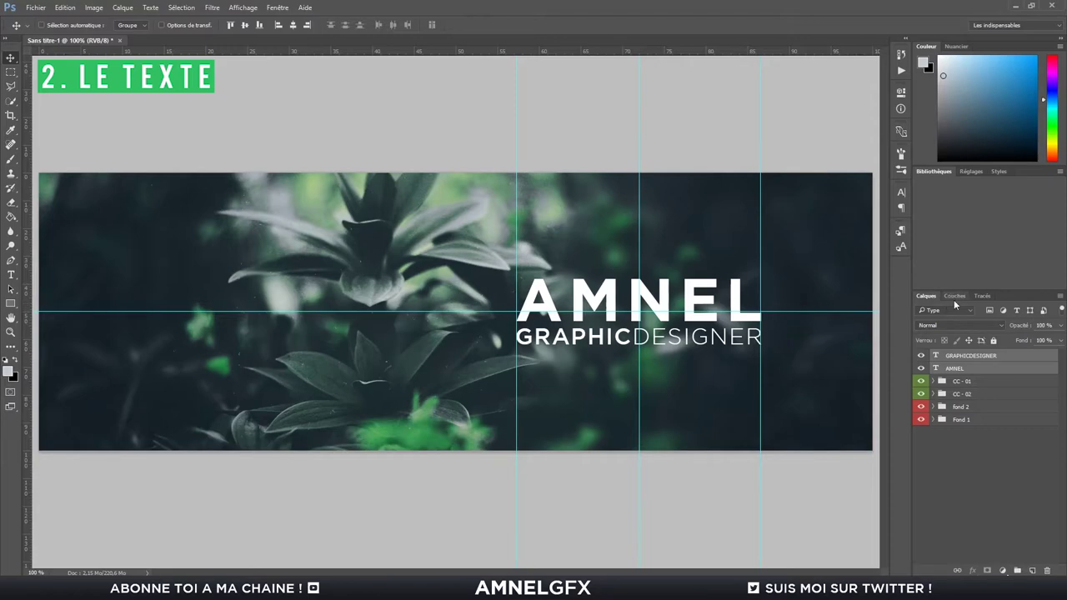
{"action": "left_click_drag", "start_coordinate": [969, 367], "coordinate": [977, 400]}
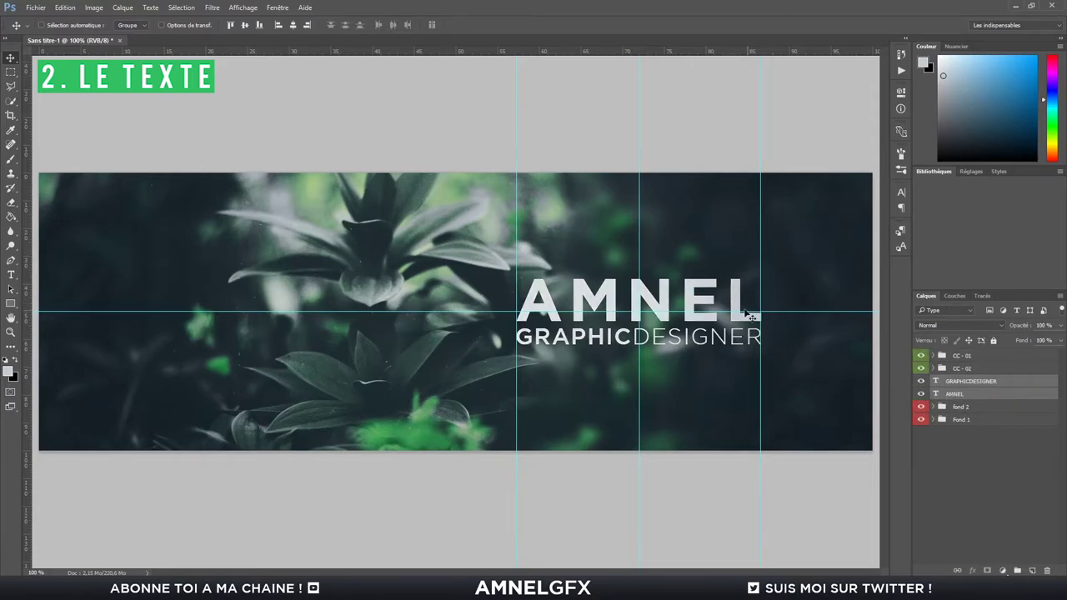
{"action": "left_click", "coordinate": [954, 453]}
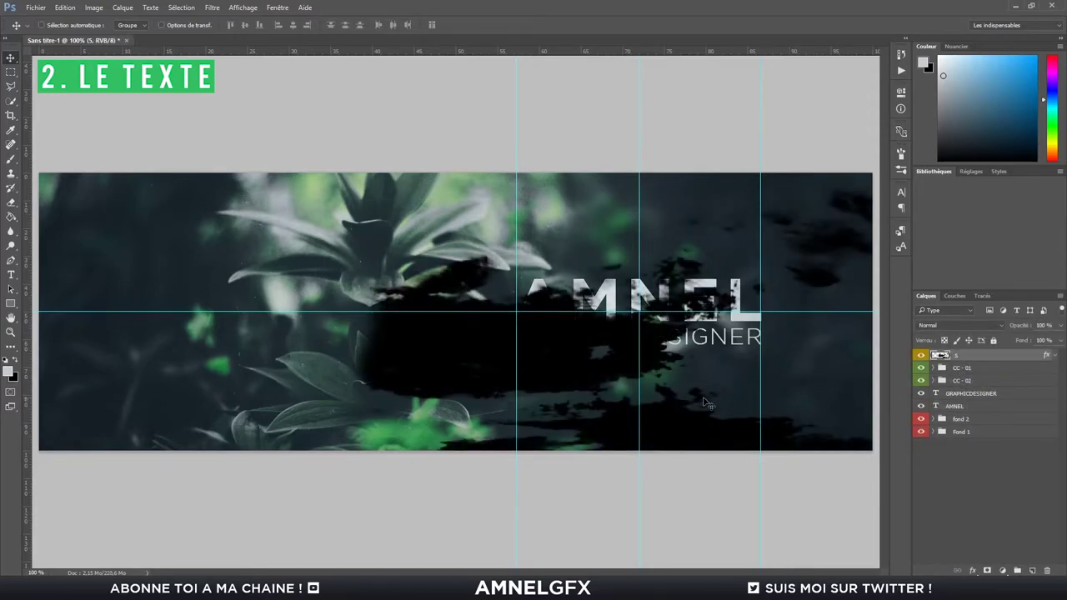
Position the smoke layer 5 above AMNEL and clip it into the AMNEL letters.
{"action": "mouse_move", "coordinate": [705, 404]}
{"action": "left_mouse_down"}
{"action": "mouse_move", "coordinate": [568, 450]}
{"action": "mouse_move", "coordinate": [843, 392]}
{"action": "left_mouse_up"}
{"action": "left_click_drag", "start_coordinate": [987, 359], "coordinate": [988, 398]}
{"action": "right_click", "coordinate": [991, 393]}
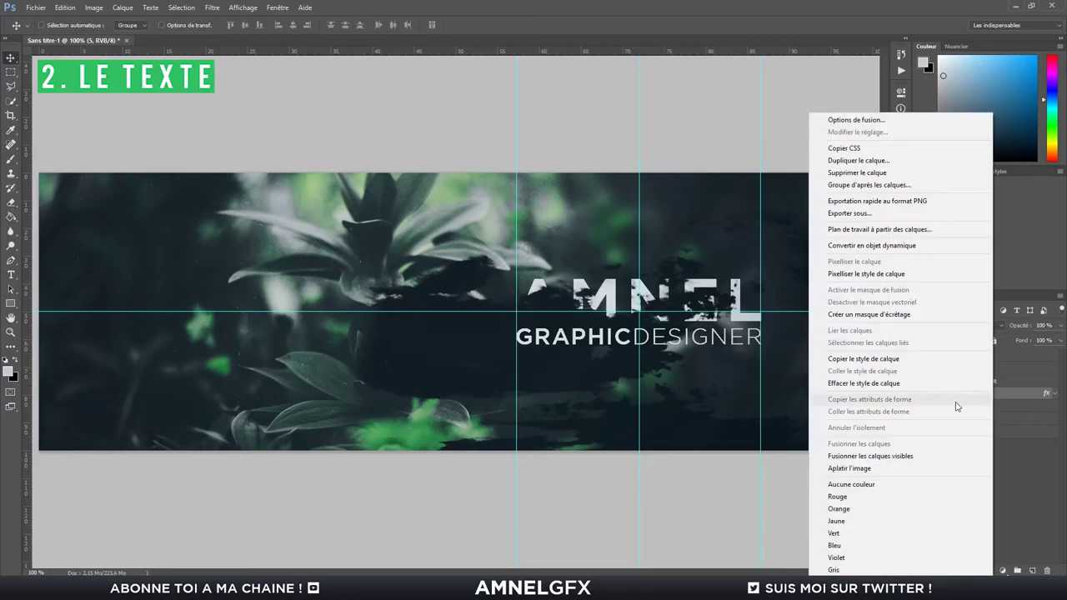
{"action": "left_click", "coordinate": [901, 315]}
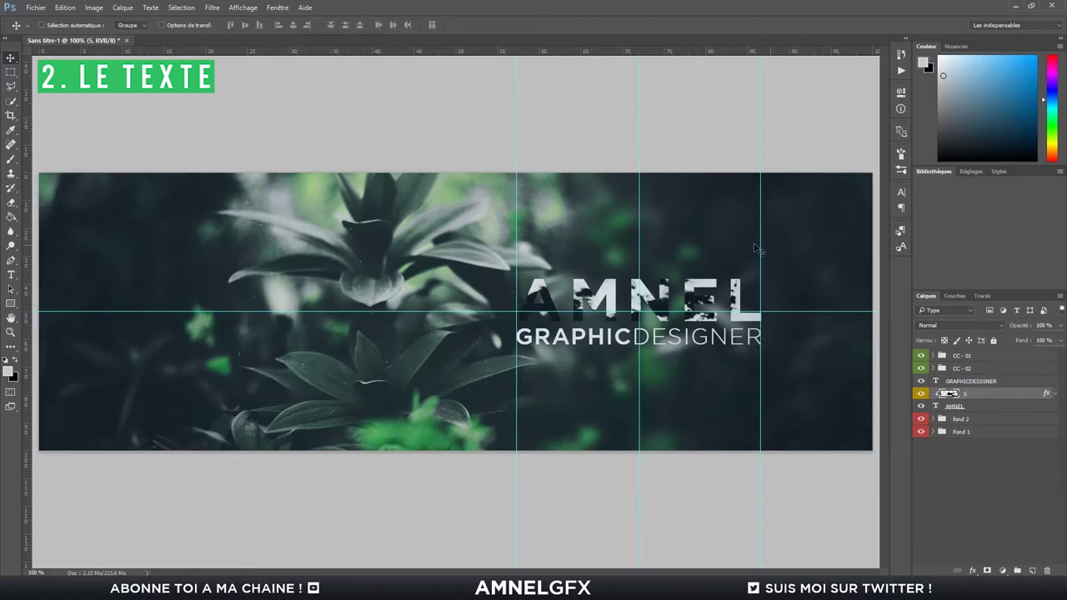
Adjust the smoke layer's colour overlay, hide guides, and set its opacity to 80%.
{"action": "left_click_drag", "start_coordinate": [921, 355], "coordinate": [921, 368]}
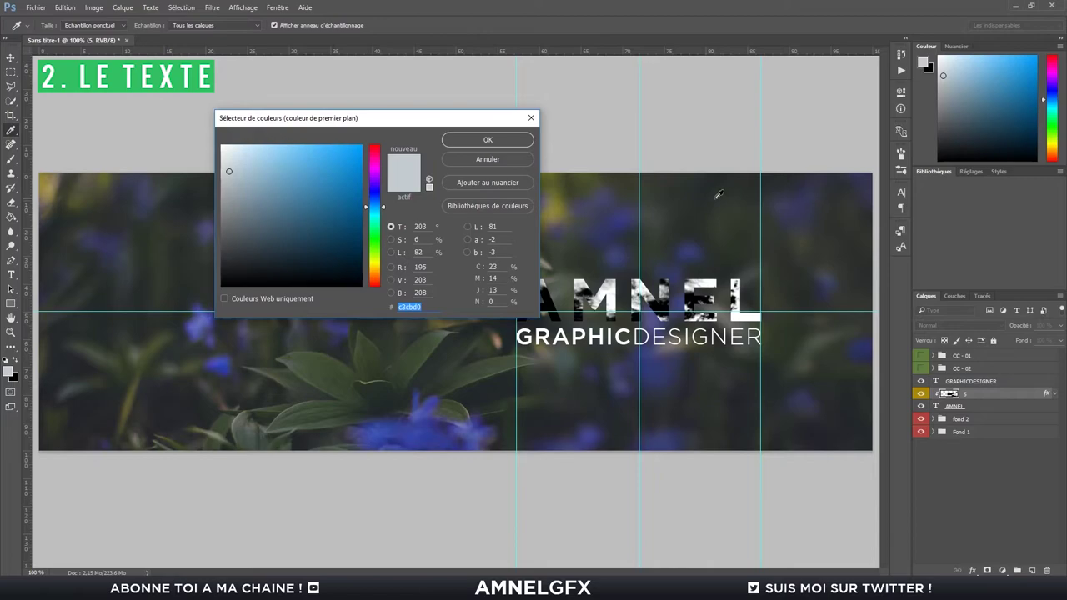
{"action": "left_click", "coordinate": [689, 184]}
{"action": "left_click", "coordinate": [475, 162]}
{"action": "key", "text": "v"}
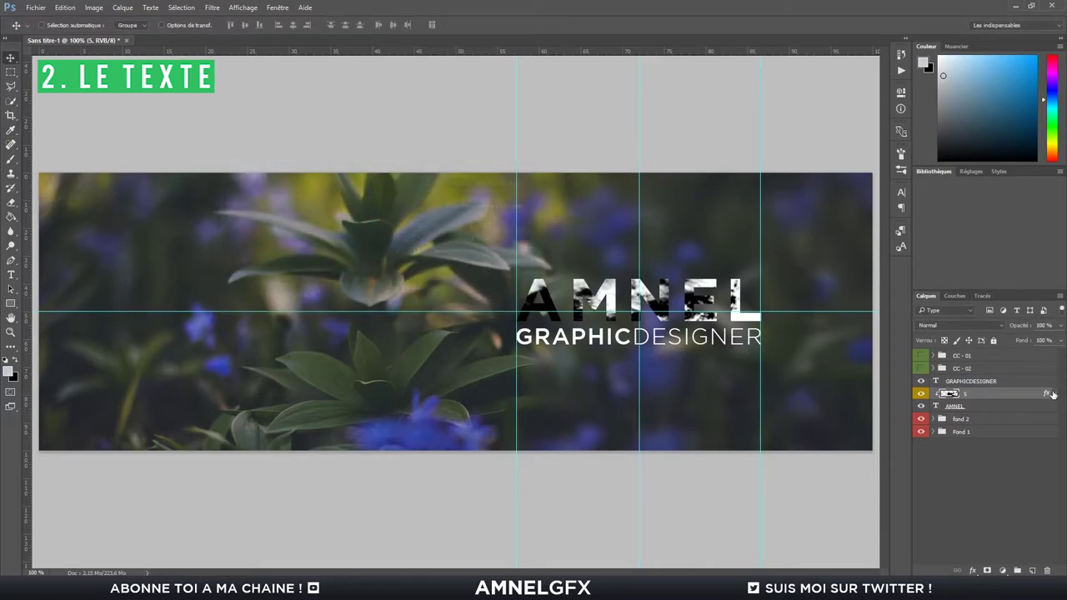
{"action": "left_click", "coordinate": [1054, 393]}
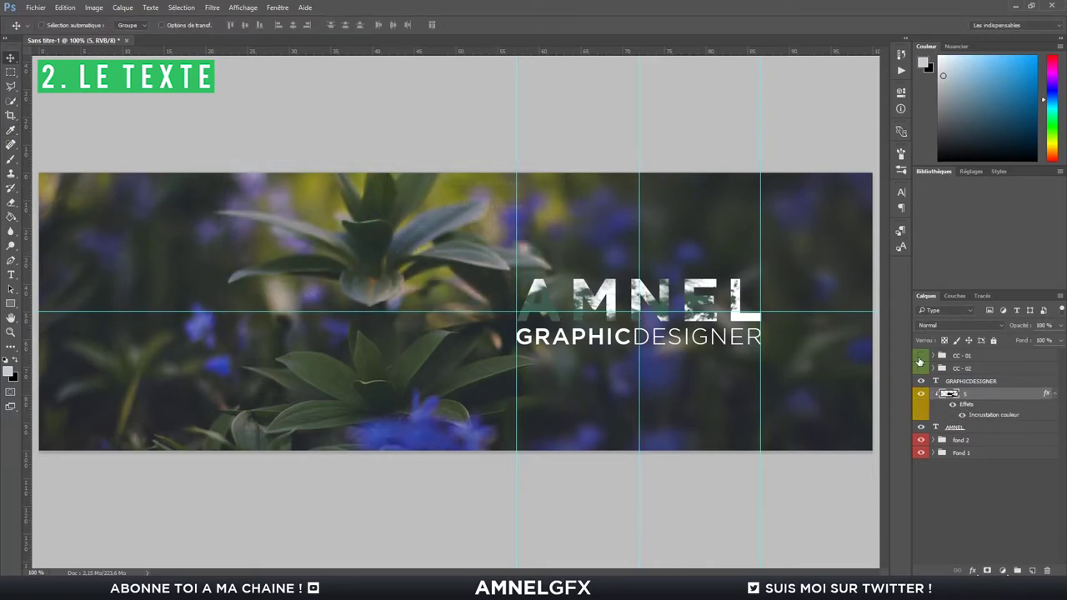
{"action": "left_click_drag", "start_coordinate": [921, 355], "coordinate": [922, 368]}
{"action": "key", "text": "ctrl+h"}
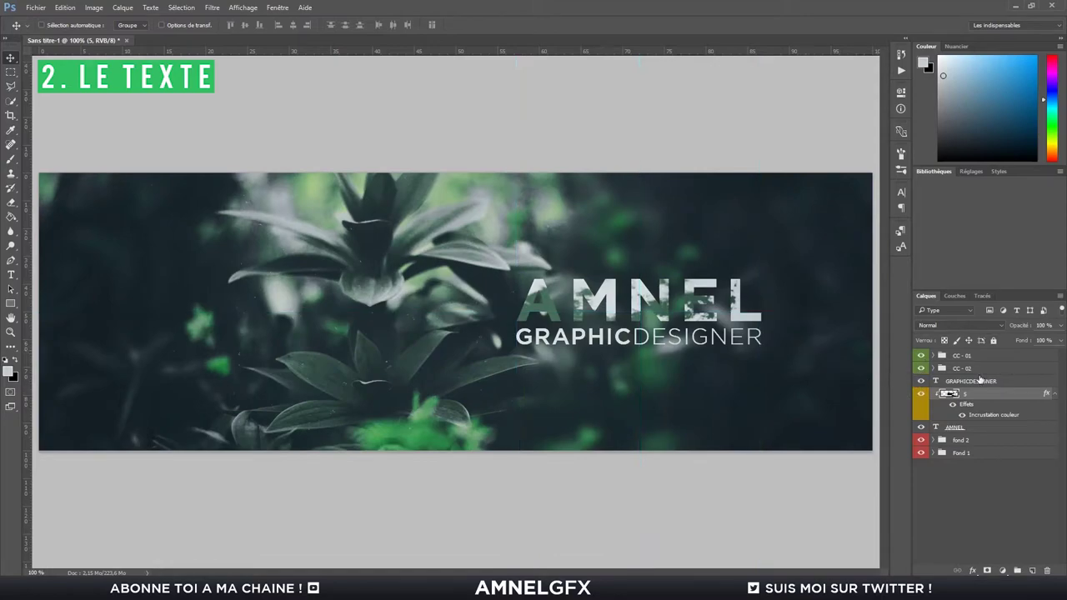
{"action": "left_click_drag", "start_coordinate": [1021, 325], "coordinate": [1042, 327]}
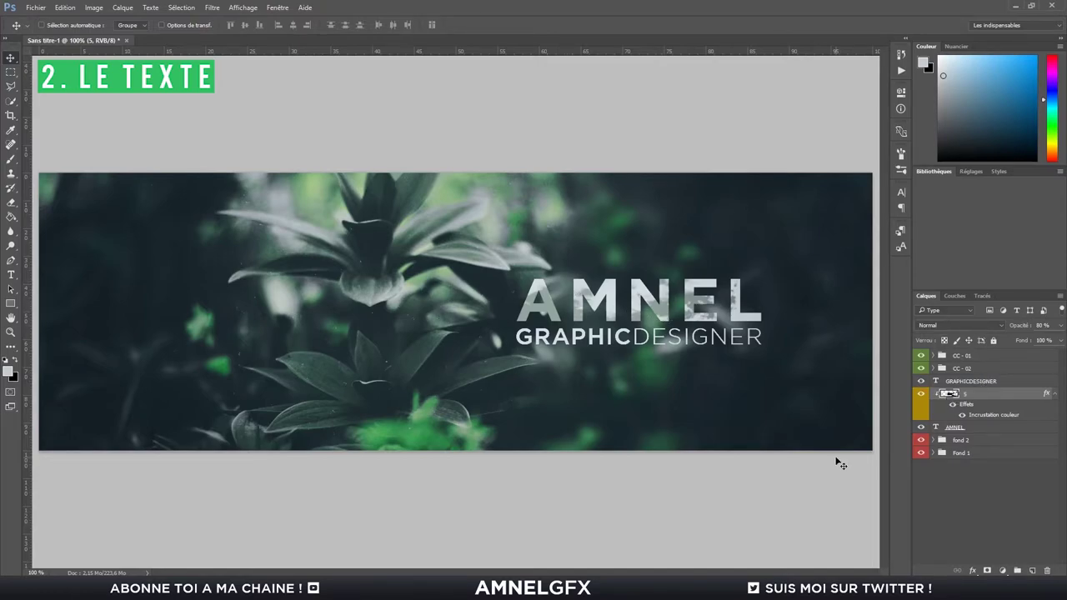
Put GRAPHICDESIGNER below AMNEL and group it with AMNEL and the smoke layer, tagged yellow.
{"action": "left_click_drag", "start_coordinate": [971, 381], "coordinate": [990, 416]}
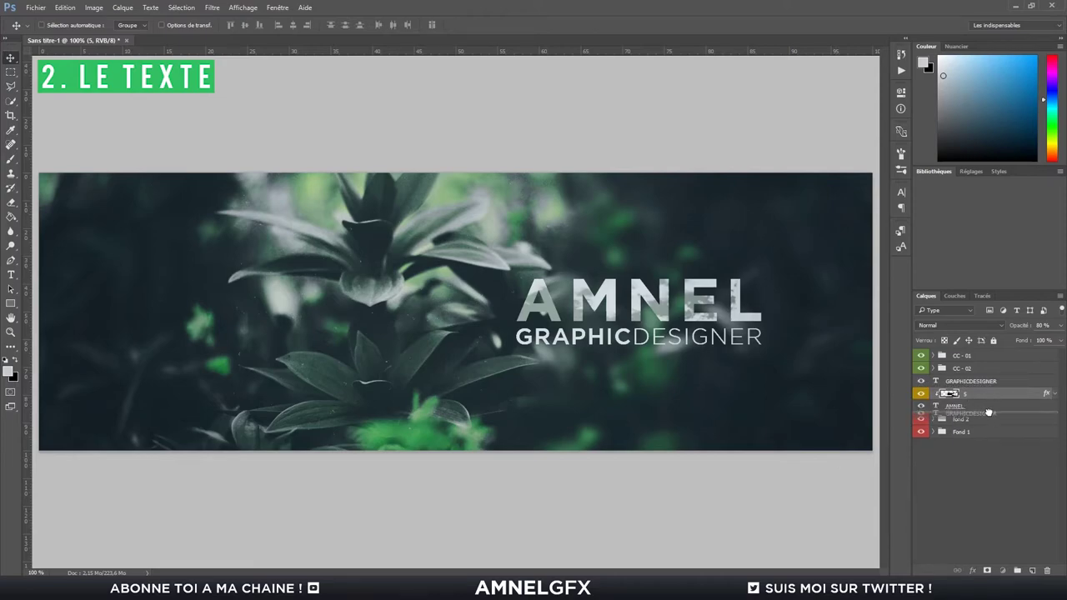
{"action": "left_click", "coordinate": [986, 384], "text": "shift"}
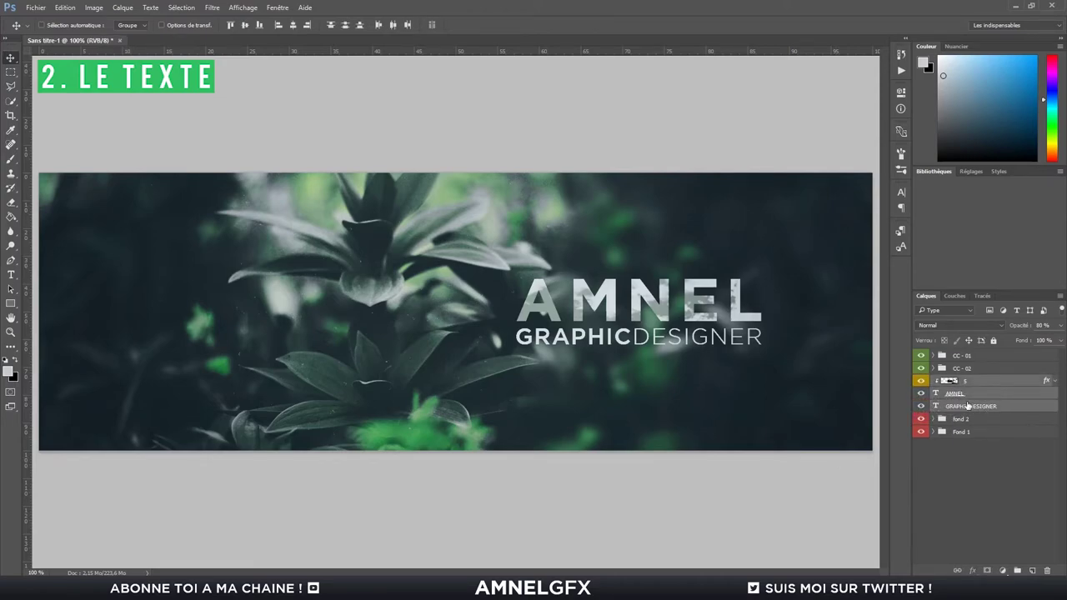
{"action": "key", "text": "ctrl+g"}
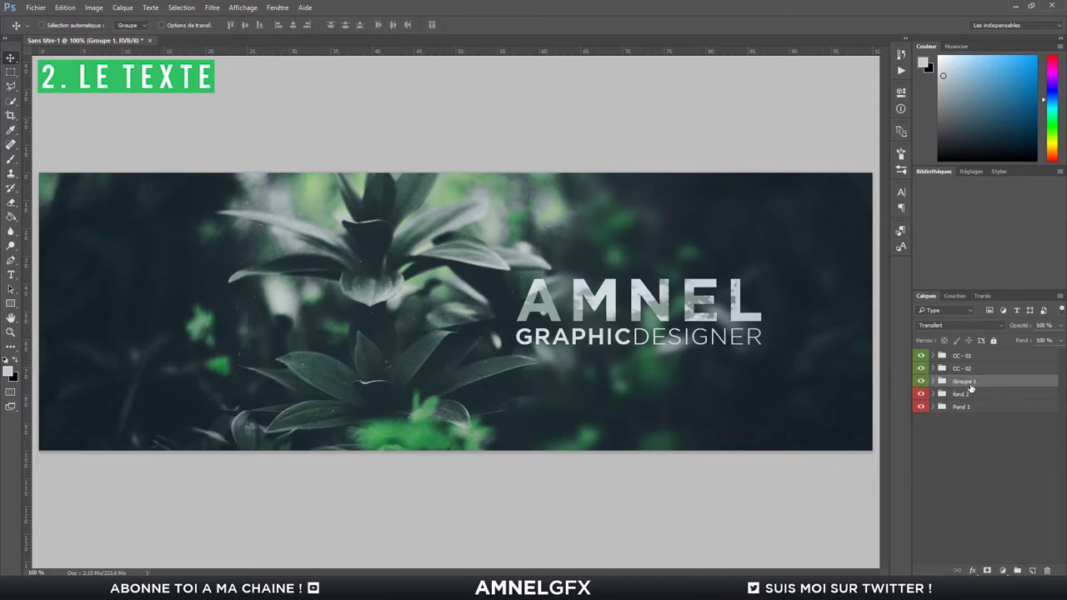
{"action": "right_click", "coordinate": [972, 384]}
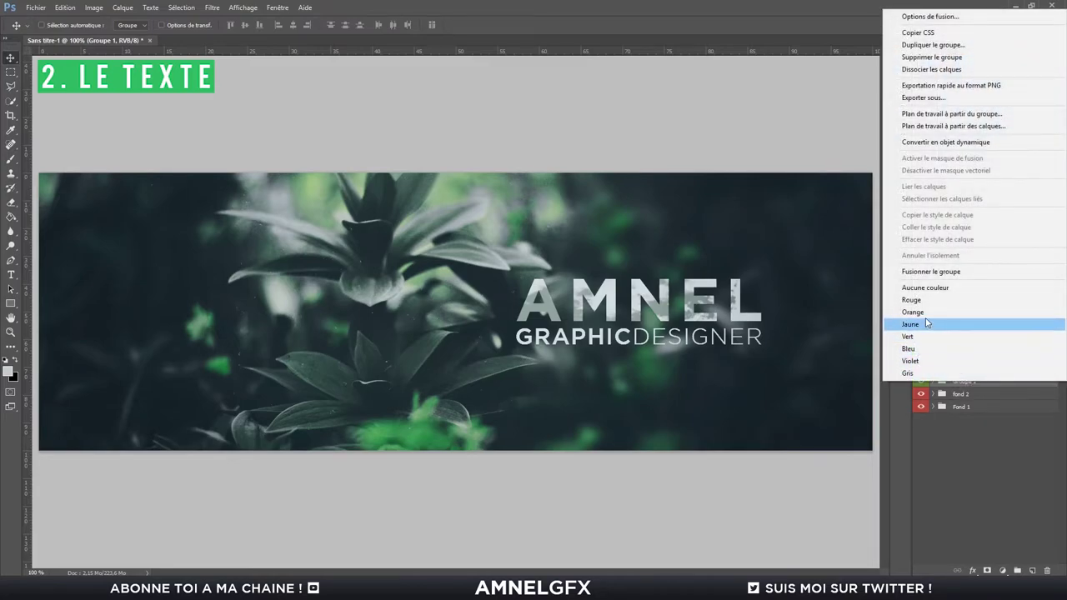
{"action": "left_click", "coordinate": [926, 325]}
Name the group Texte, show the guides again, and go to the iconmonstr collections page.
{"action": "double_click", "coordinate": [975, 381]}
{"action": "type", "text": "T"}
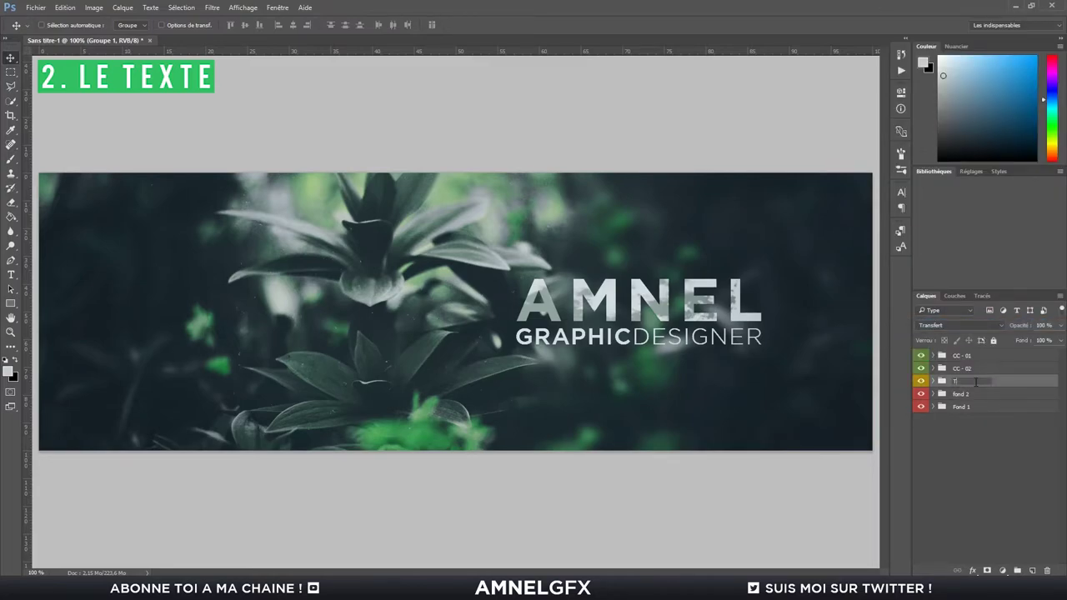
{"action": "type", "text": "exte"}
{"action": "key", "text": "Return"}
{"action": "key", "text": "ctrl+semicolon"}
{"action": "left_click", "coordinate": [971, 437]}
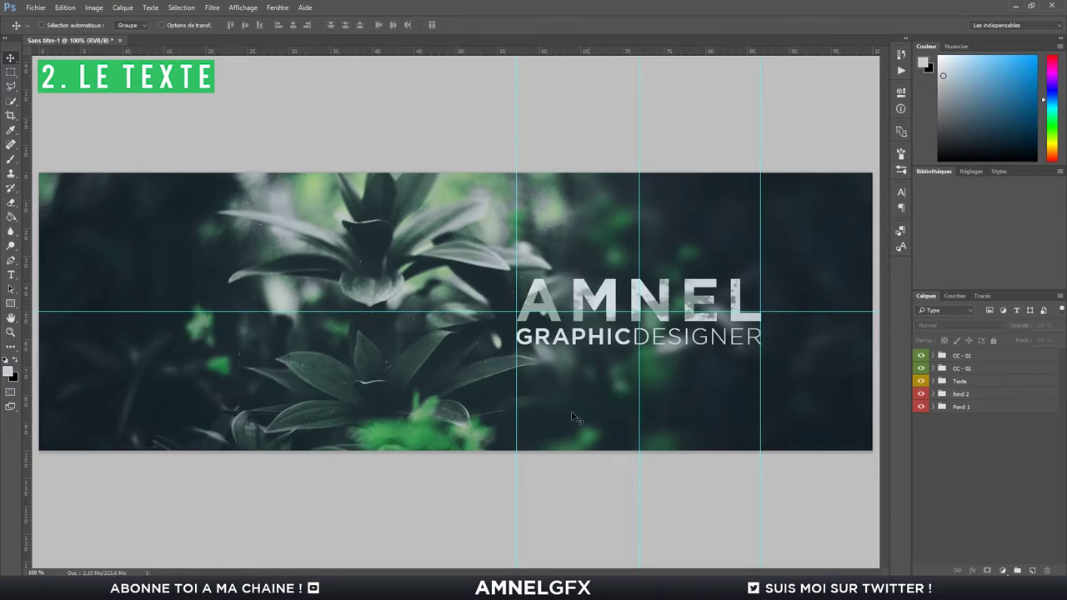
{"action": "left_click", "coordinate": [310, 563]}
Open the Logos category on iconmonstr.com/collections and scroll through its icons.
{"action": "left_click_drag", "start_coordinate": [126, 26], "coordinate": [226, 25]}
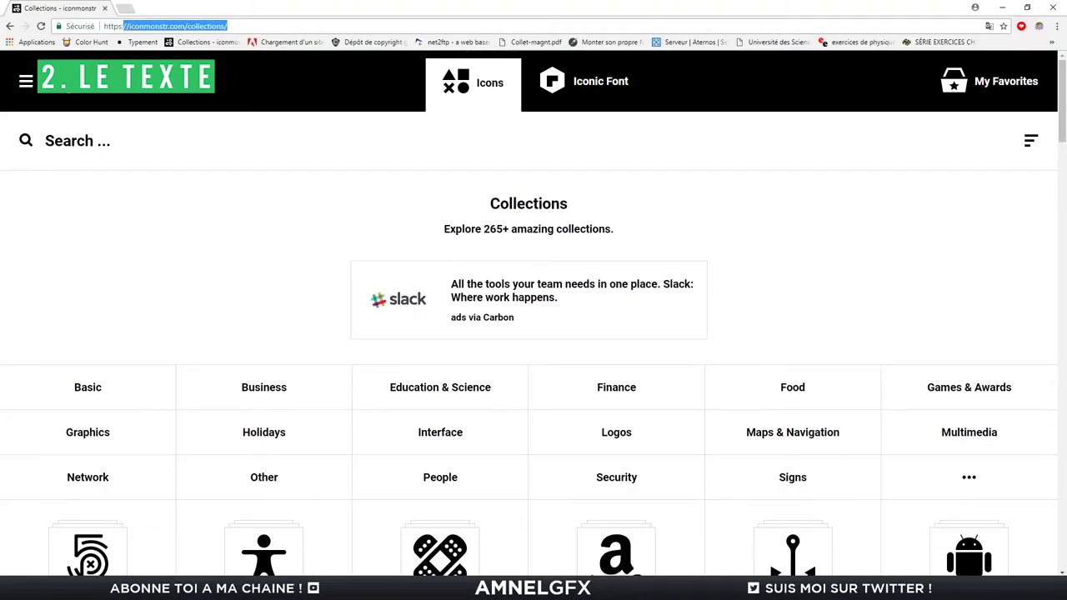
{"action": "left_click", "coordinate": [635, 437]}
{"action": "scroll", "coordinate": [572, 419], "scroll_direction": "down", "scroll_amount": 4}
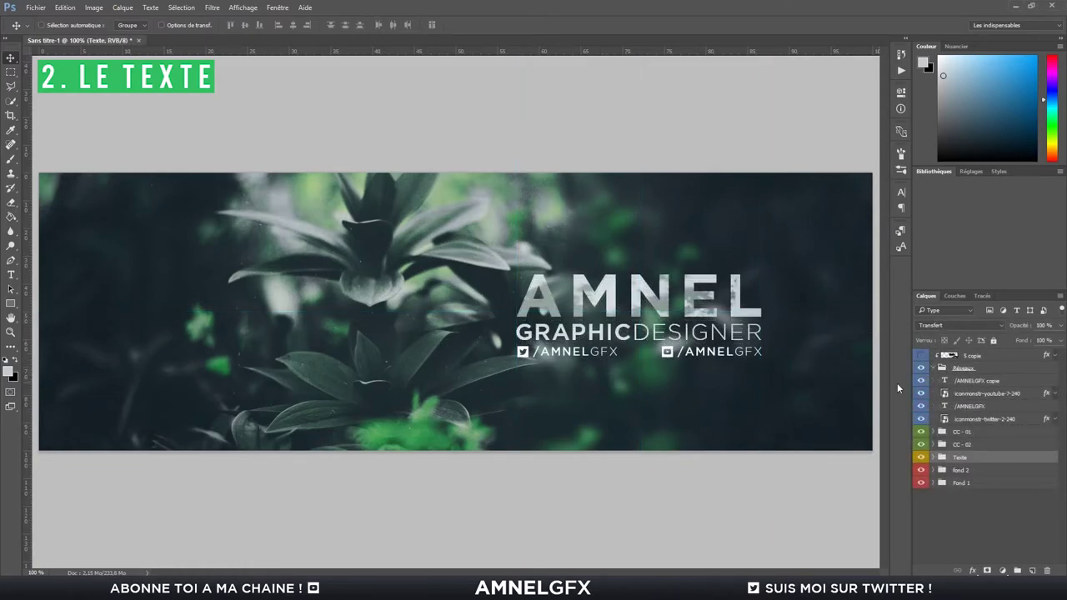
Expand the Texte group, show the guides, and select the Réseaux group.
{"action": "left_click", "coordinate": [935, 459]}
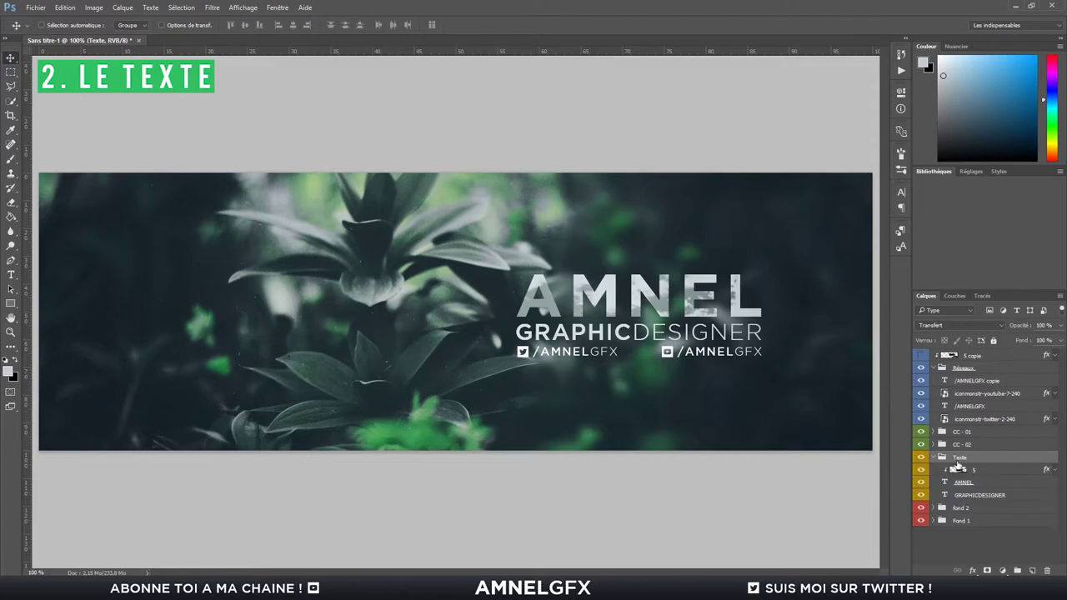
{"action": "left_click", "coordinate": [991, 495]}
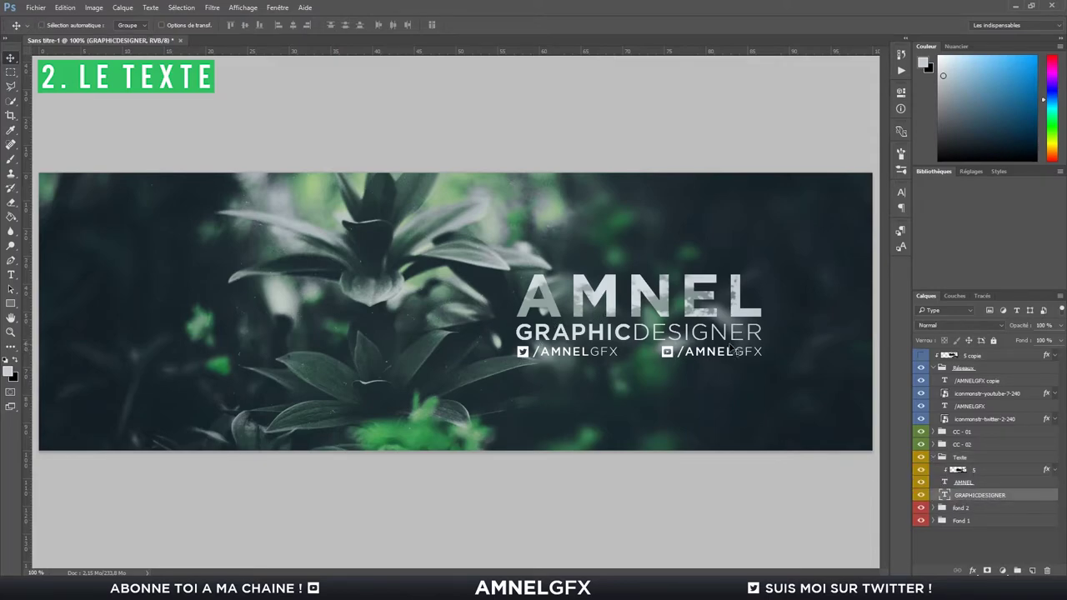
{"action": "key", "text": "t"}
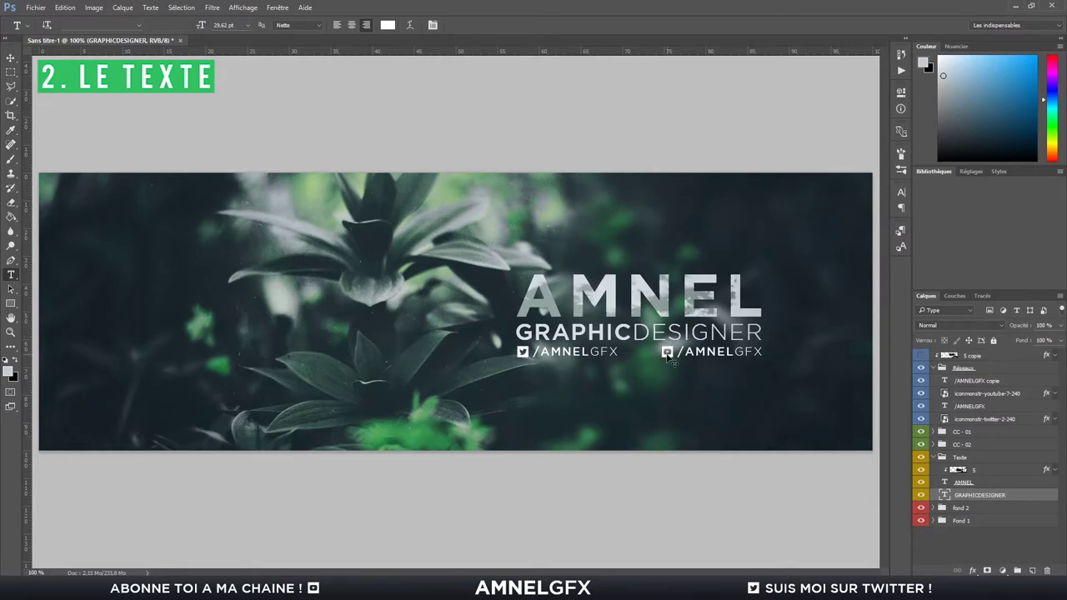
{"action": "key", "text": "ctrl+semicolon"}
{"action": "left_click", "coordinate": [981, 370]}
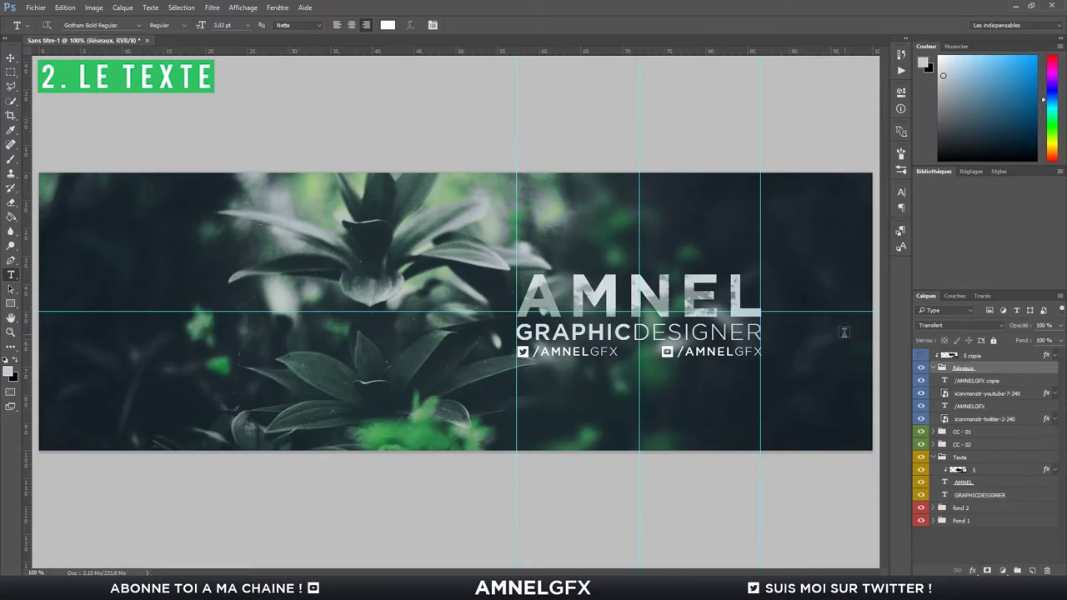
{"action": "key", "text": "v"}
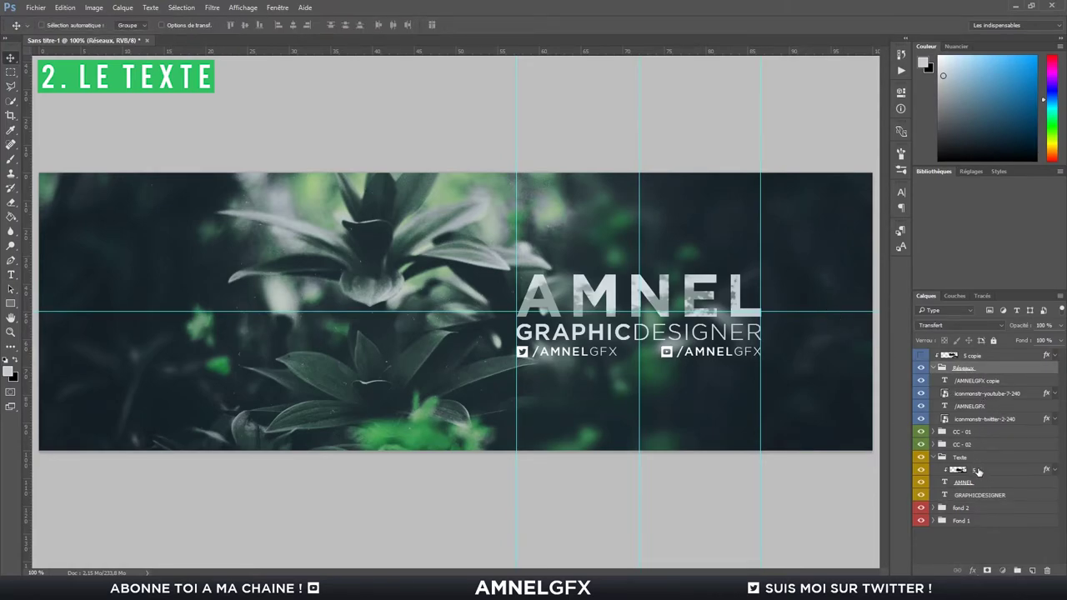
Try moving the 5 copie layer and Réseaux group below the colour grades, then undo it.
{"action": "left_click", "coordinate": [978, 471]}
{"action": "left_click", "coordinate": [967, 368]}
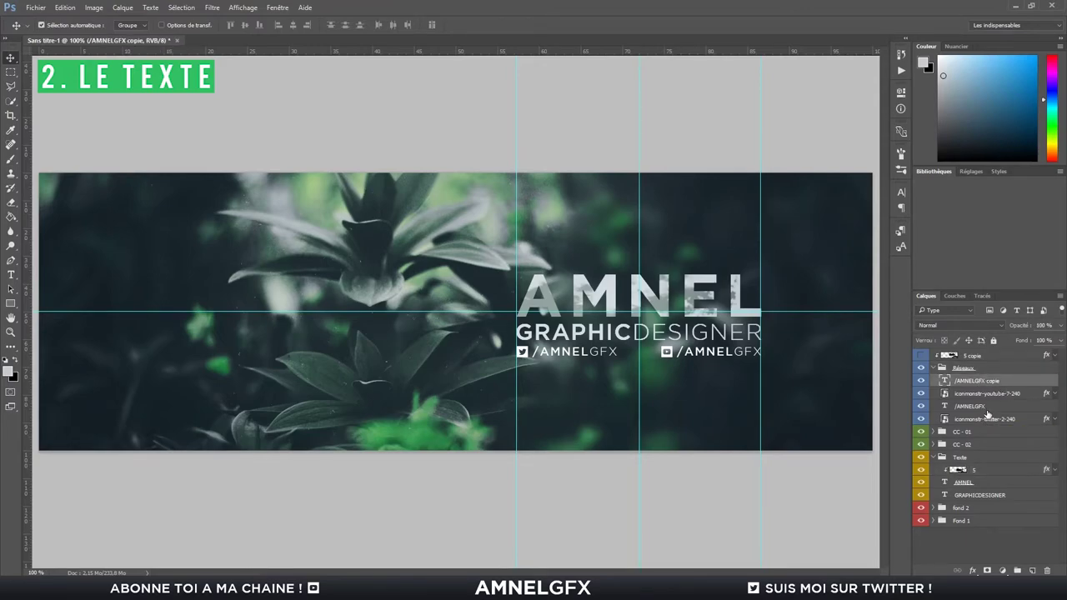
{"action": "left_click", "coordinate": [986, 406]}
{"action": "left_click", "coordinate": [979, 383]}
{"action": "left_click", "coordinate": [933, 369]}
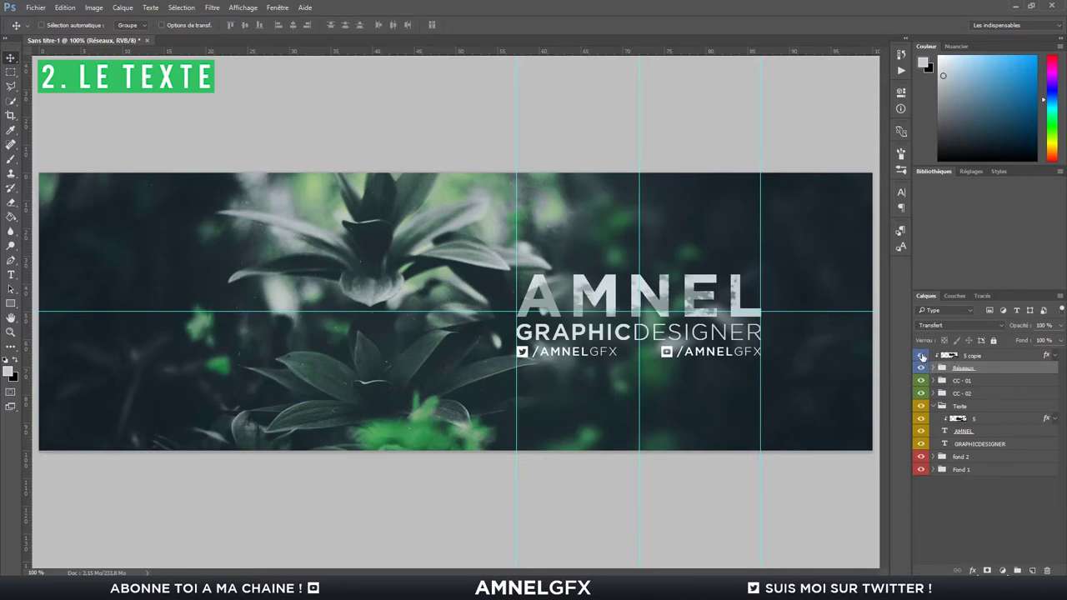
{"action": "left_click", "coordinate": [994, 357]}
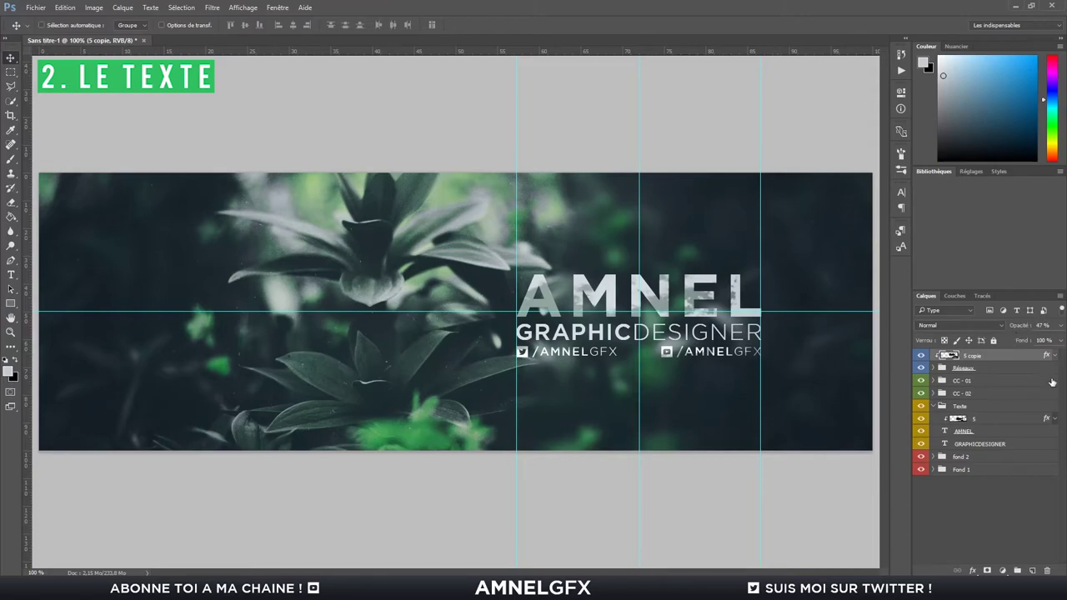
{"action": "left_click", "coordinate": [968, 370], "text": "ctrl"}
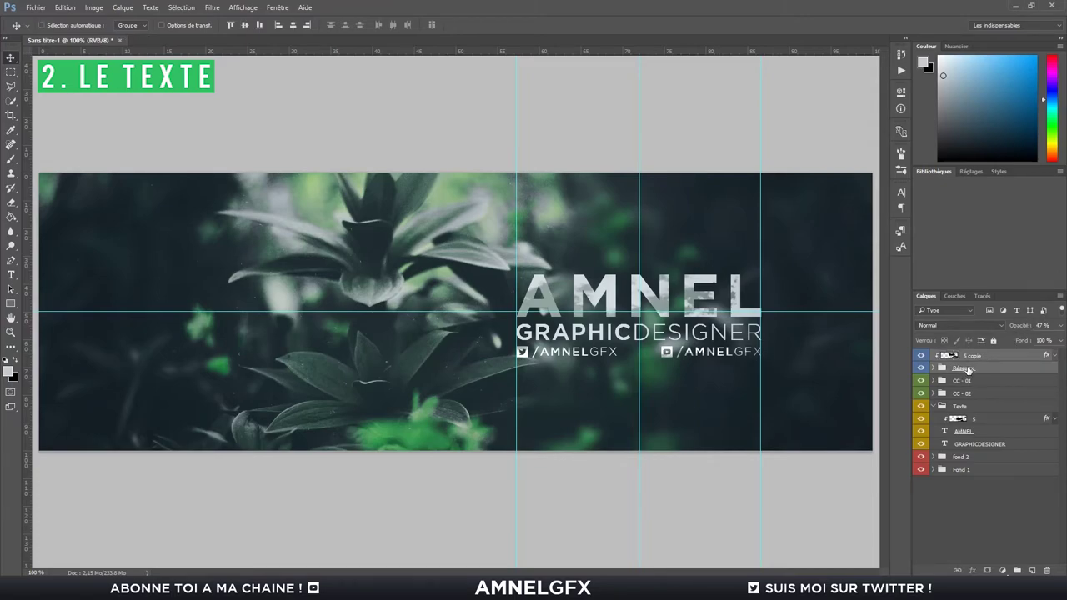
{"action": "left_click_drag", "start_coordinate": [967, 370], "coordinate": [963, 407]}
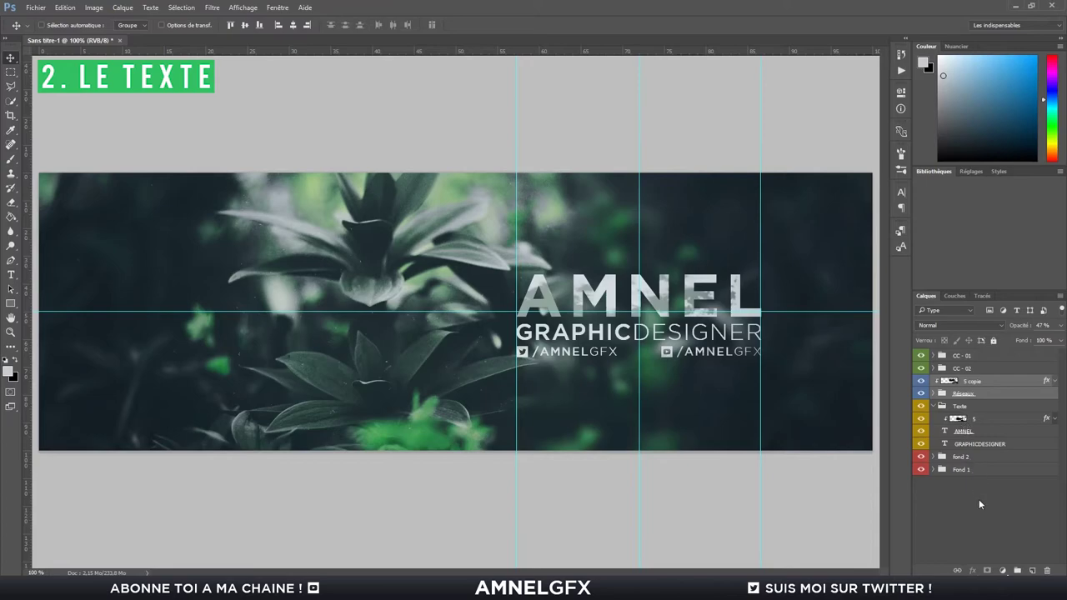
{"action": "key", "text": "ctrl+z"}
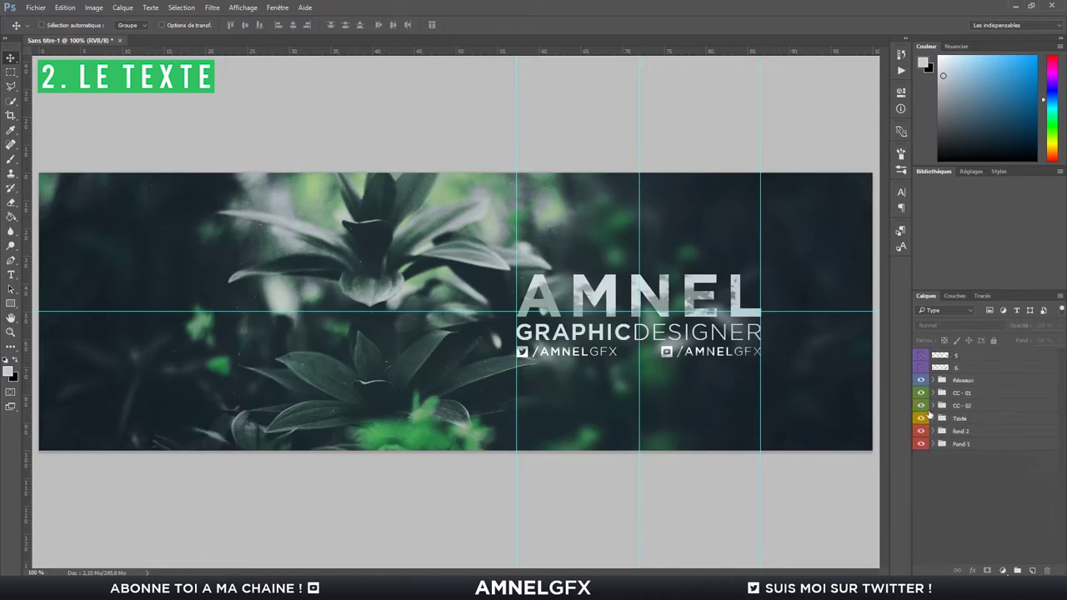
Show leaf layer 6, scale it down over the text, and move it just above Texte.
{"action": "left_click", "coordinate": [921, 367]}
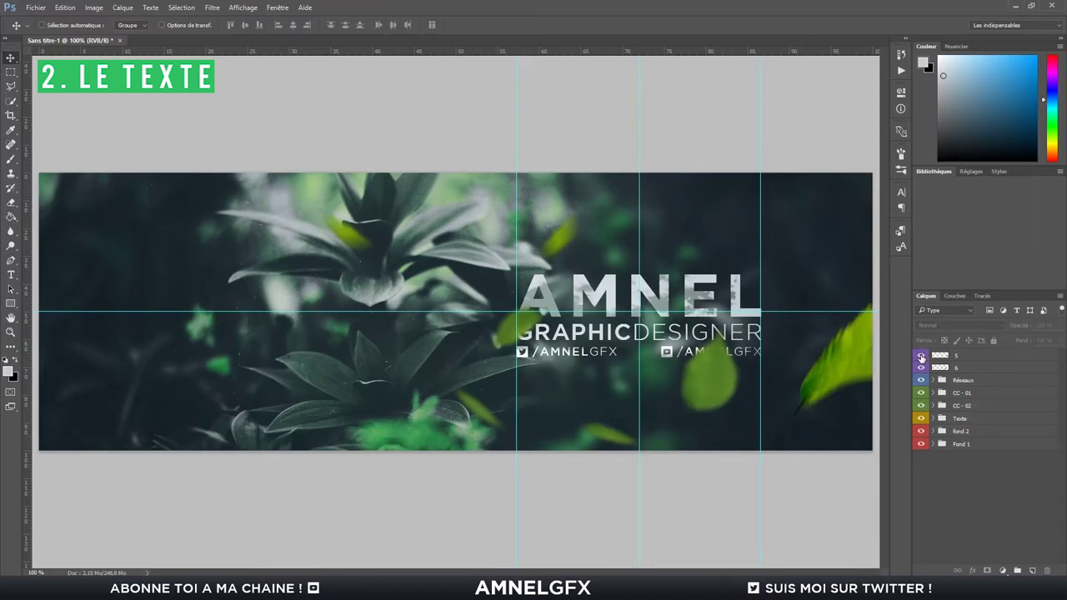
{"action": "left_click", "coordinate": [921, 355]}
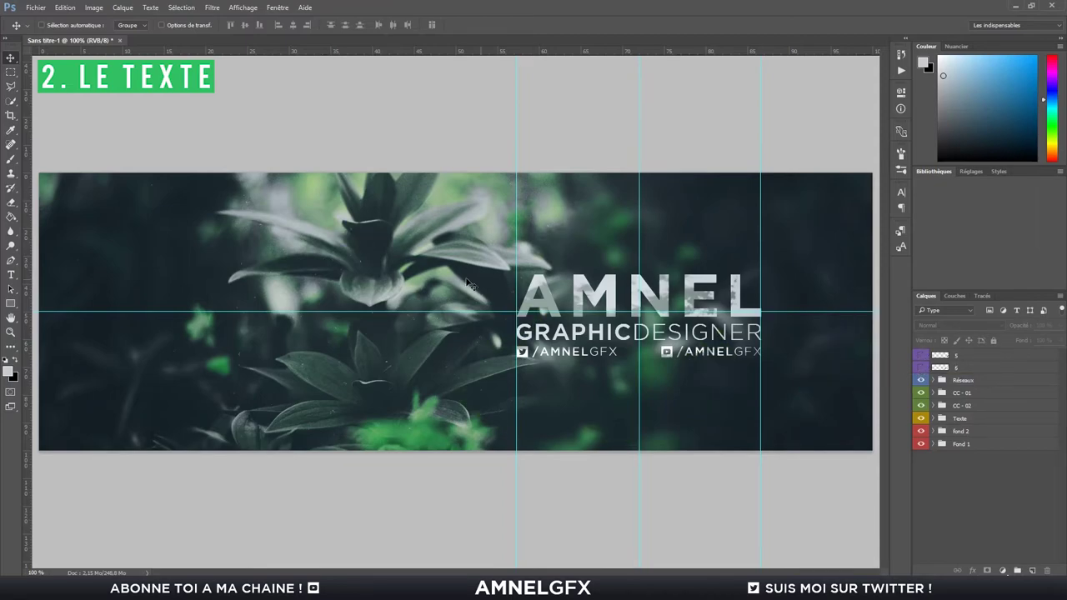
{"action": "left_click", "coordinate": [959, 368]}
{"action": "left_click", "coordinate": [921, 368]}
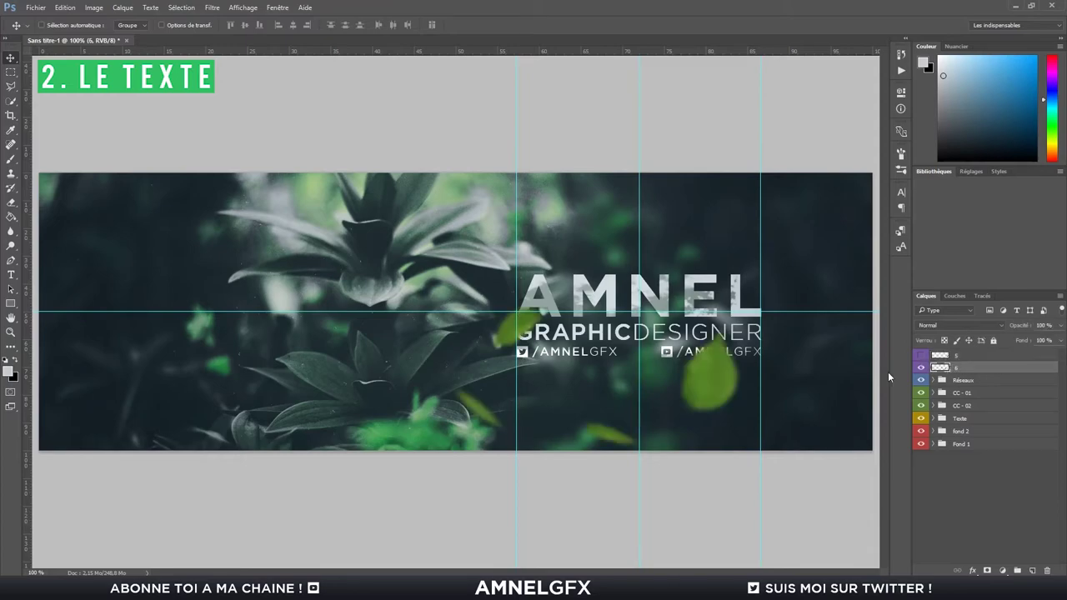
{"action": "key", "text": "ctrl+t"}
{"action": "mouse_move", "coordinate": [809, 412]}
{"action": "left_mouse_down"}
{"action": "mouse_move", "coordinate": [719, 391]}
{"action": "mouse_move", "coordinate": [767, 373]}
{"action": "left_mouse_up"}
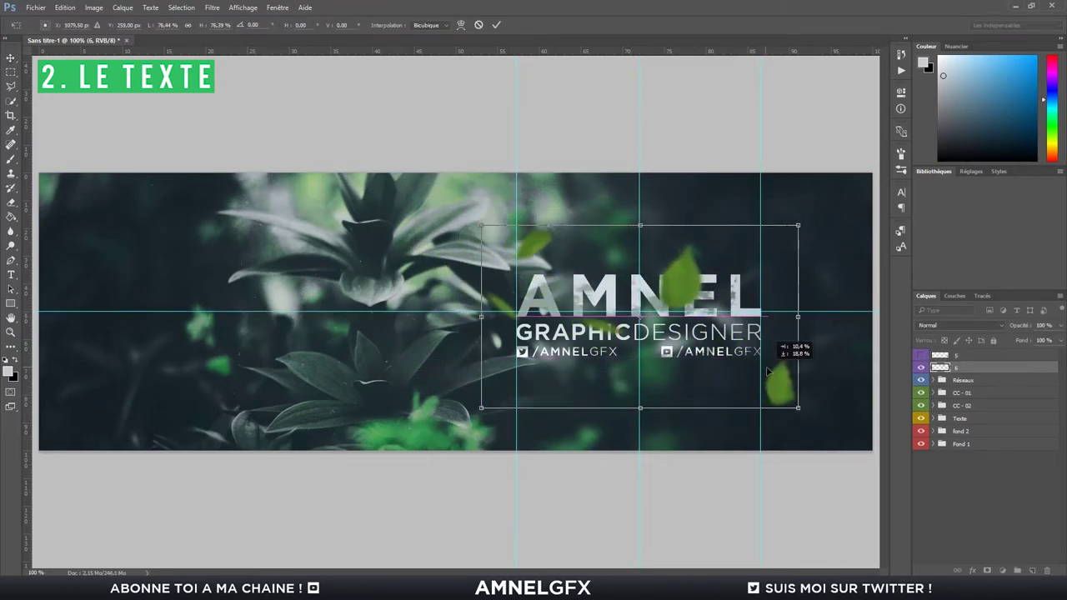
{"action": "key", "text": "Return"}
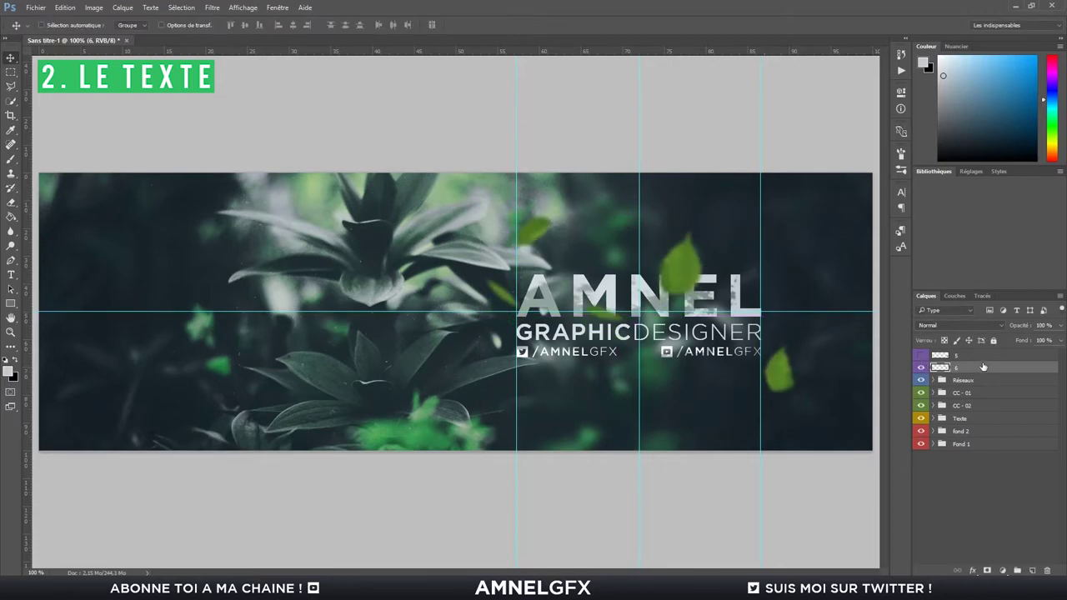
{"action": "left_click_drag", "start_coordinate": [984, 367], "coordinate": [985, 412]}
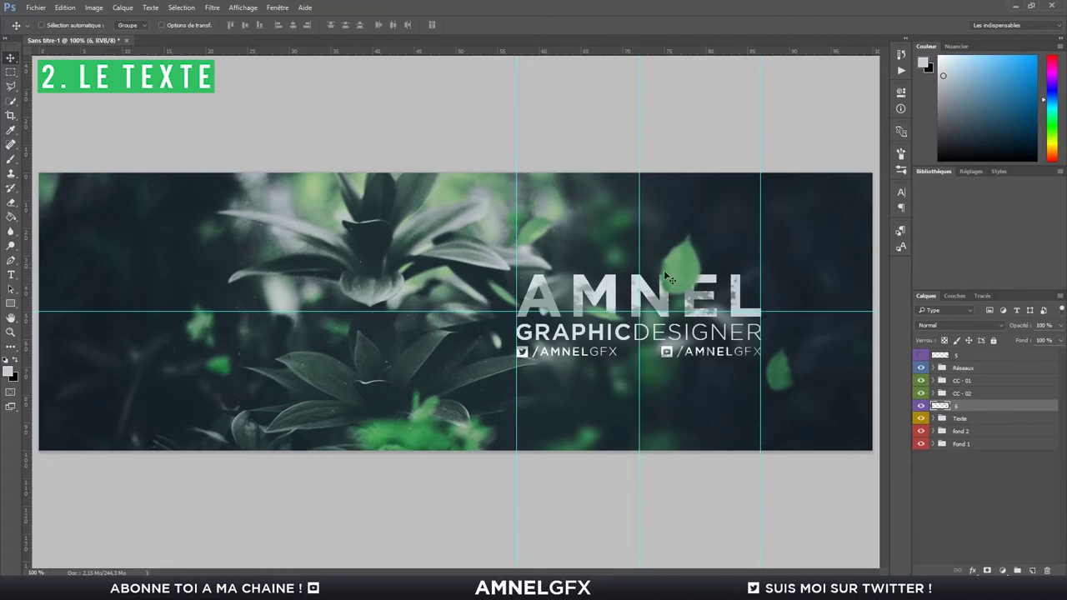
Desaturate layer 6's foliage with Hue/Saturation to -43.
{"action": "key", "text": "ctrl+u"}
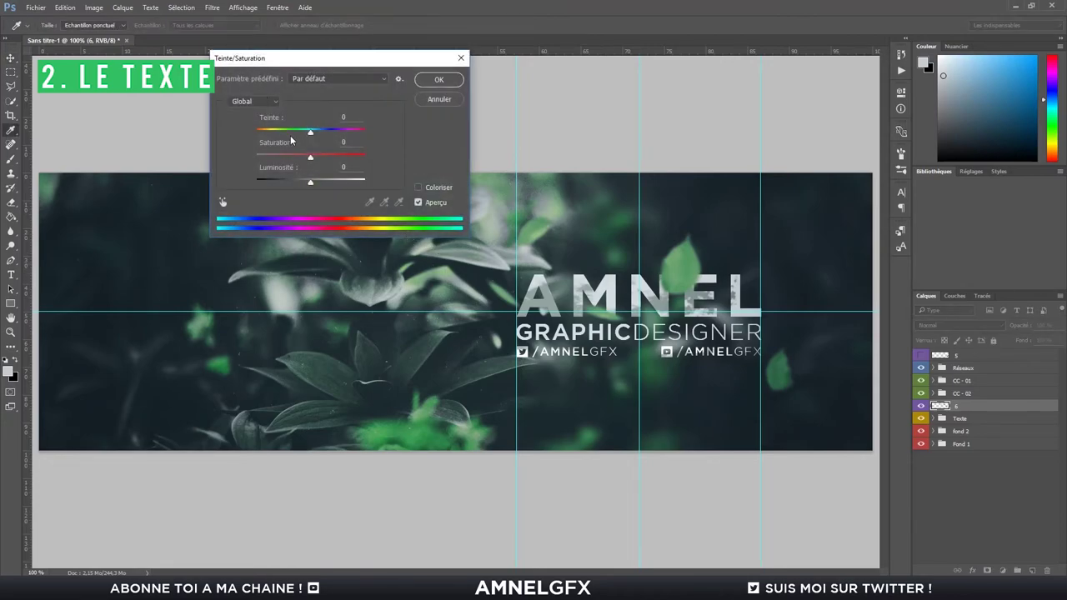
{"action": "left_click_drag", "start_coordinate": [310, 156], "coordinate": [287, 157]}
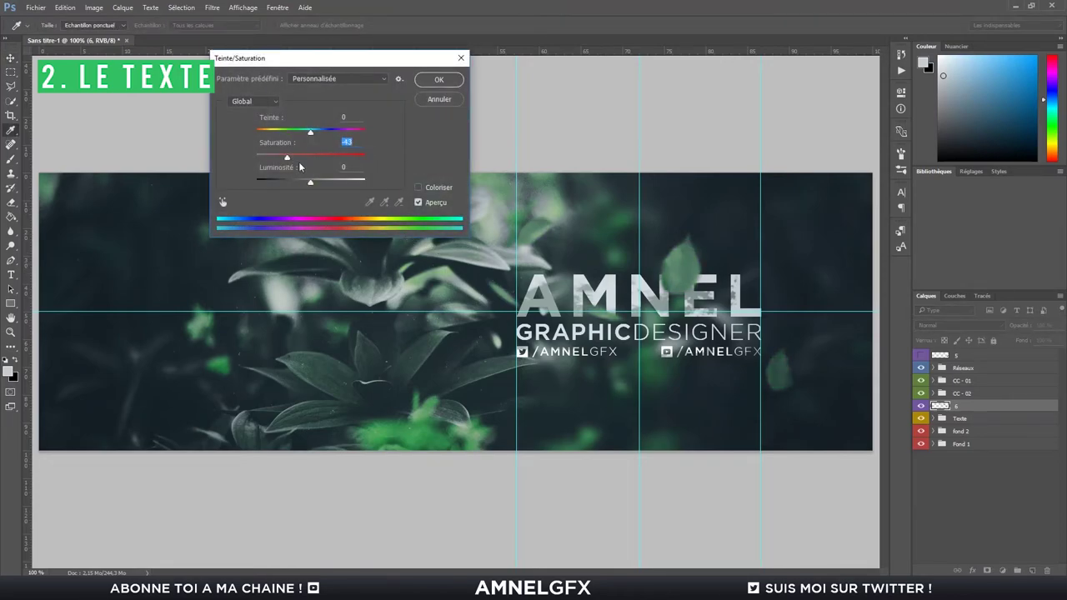
{"action": "left_click", "coordinate": [430, 83]}
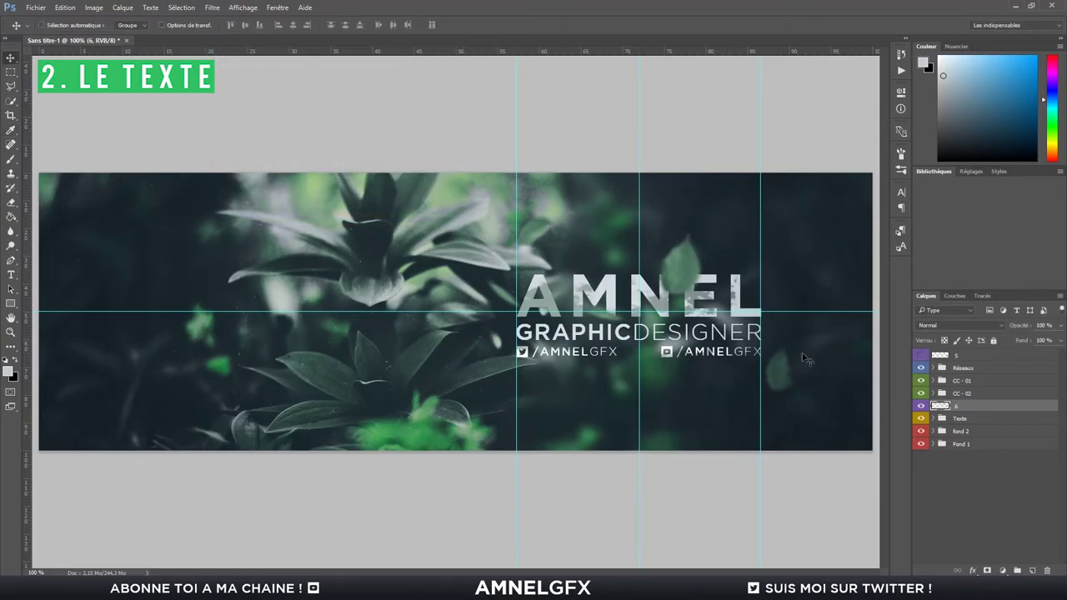
{"action": "left_click", "coordinate": [11, 73]}
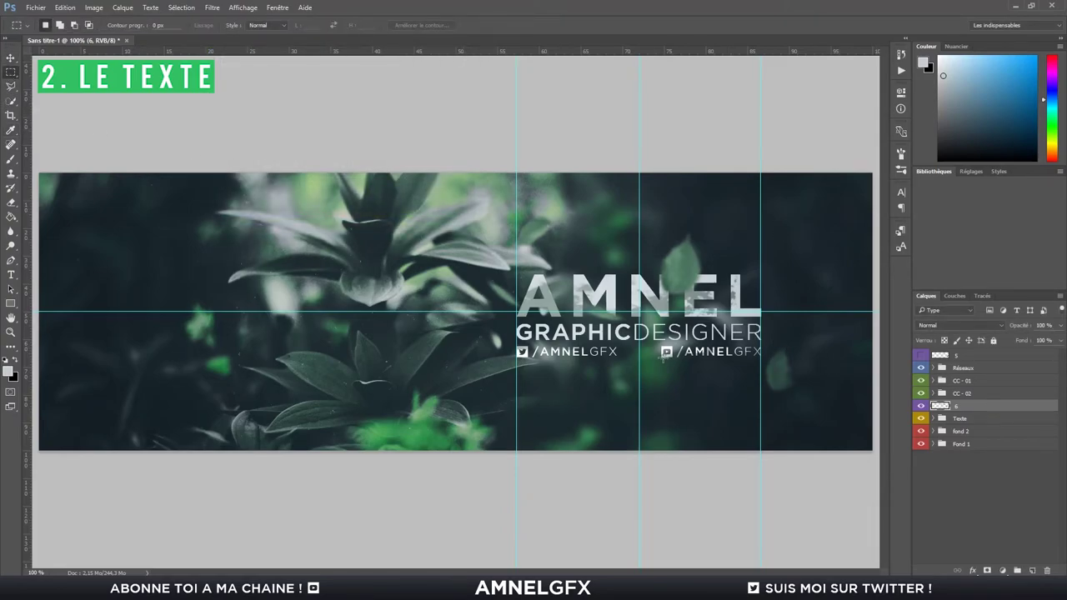
Cut a small foliage patch from layer 6 onto its own layer and move it.
{"action": "left_click_drag", "start_coordinate": [752, 341], "coordinate": [815, 407]}
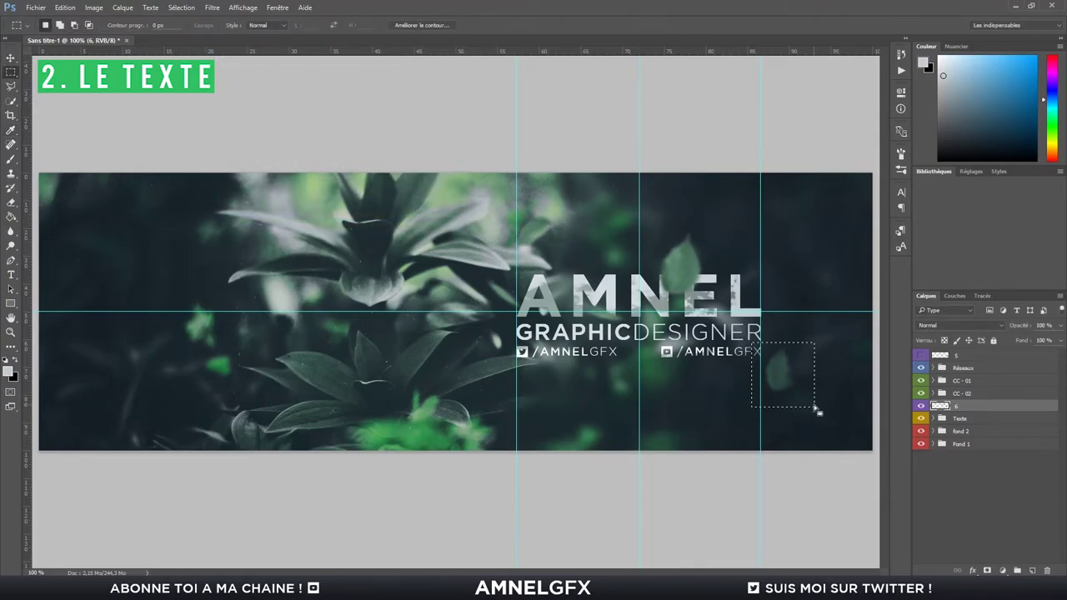
{"action": "right_click", "coordinate": [782, 375]}
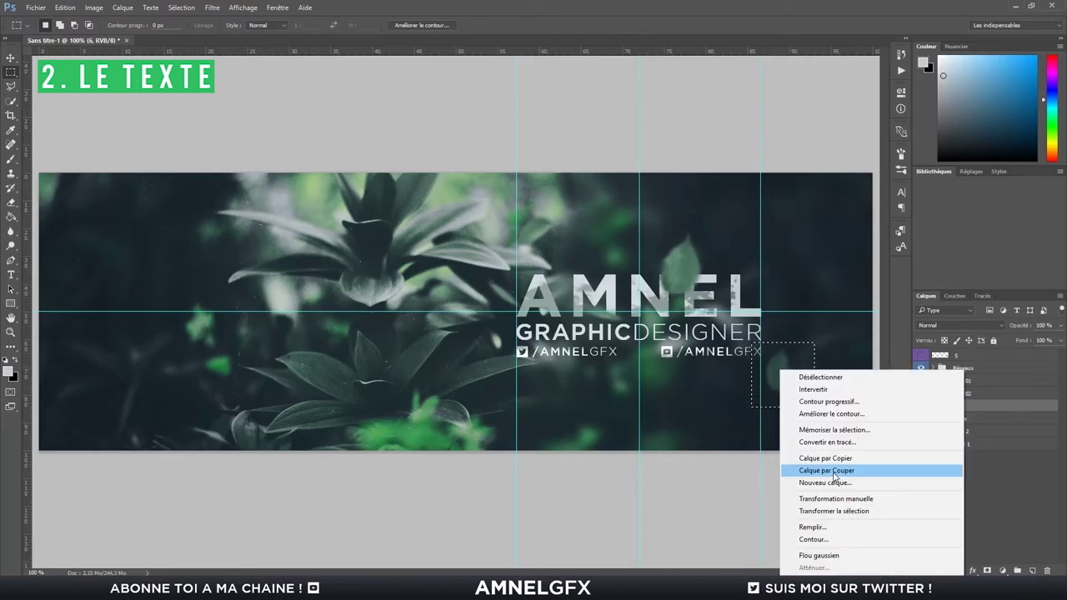
{"action": "left_click", "coordinate": [837, 471]}
{"action": "key", "text": "v"}
{"action": "left_click_drag", "start_coordinate": [810, 394], "coordinate": [752, 378]}
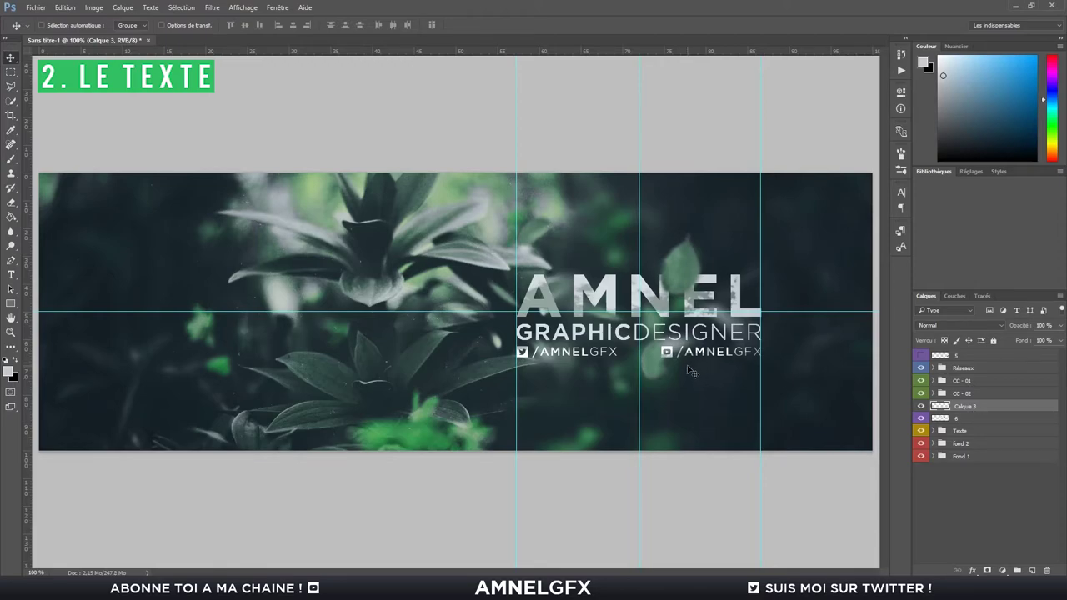
Rotate the patch, place it over the left /AMNELGFX handle, and merge layer 6 into Calque 3.
{"action": "key", "text": "ctrl+t"}
{"action": "left_click_drag", "start_coordinate": [685, 325], "coordinate": [647, 311]}
{"action": "key", "text": "Return"}
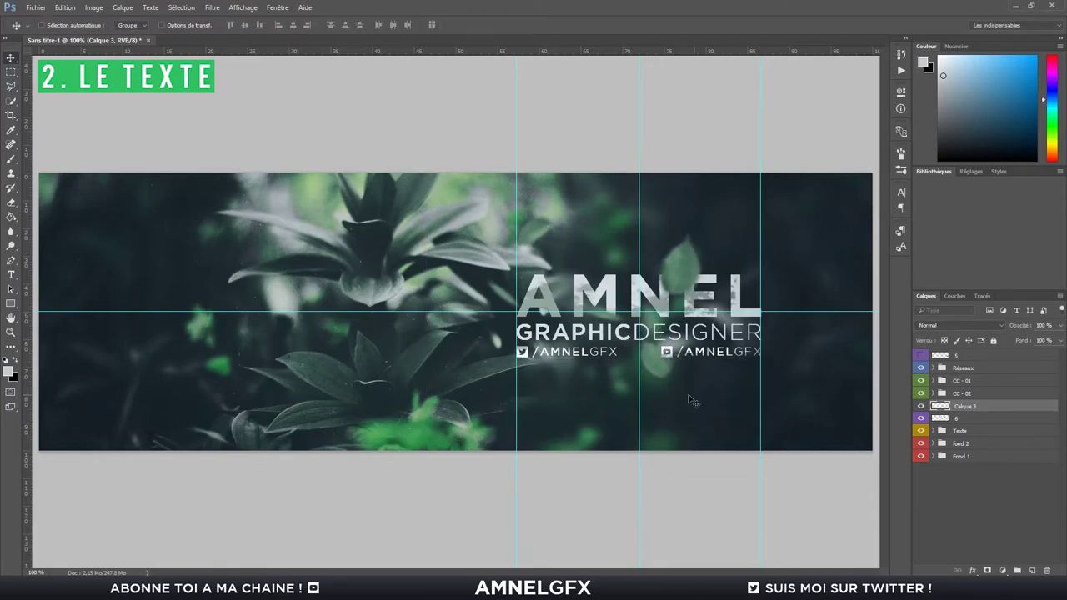
{"action": "left_click_drag", "start_coordinate": [659, 371], "coordinate": [629, 389]}
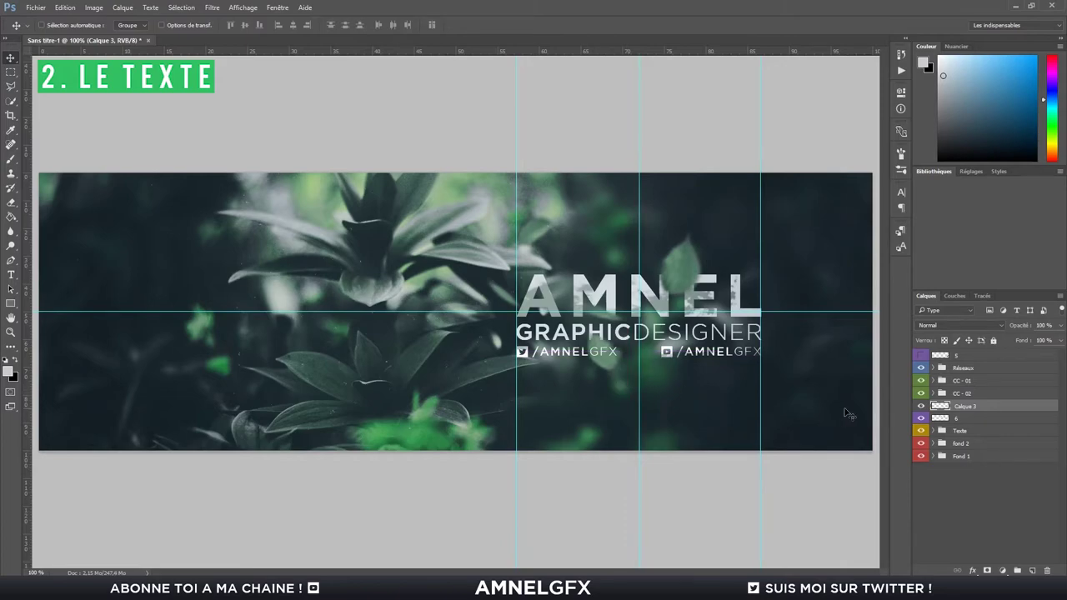
{"action": "left_click", "coordinate": [969, 417], "text": "shift"}
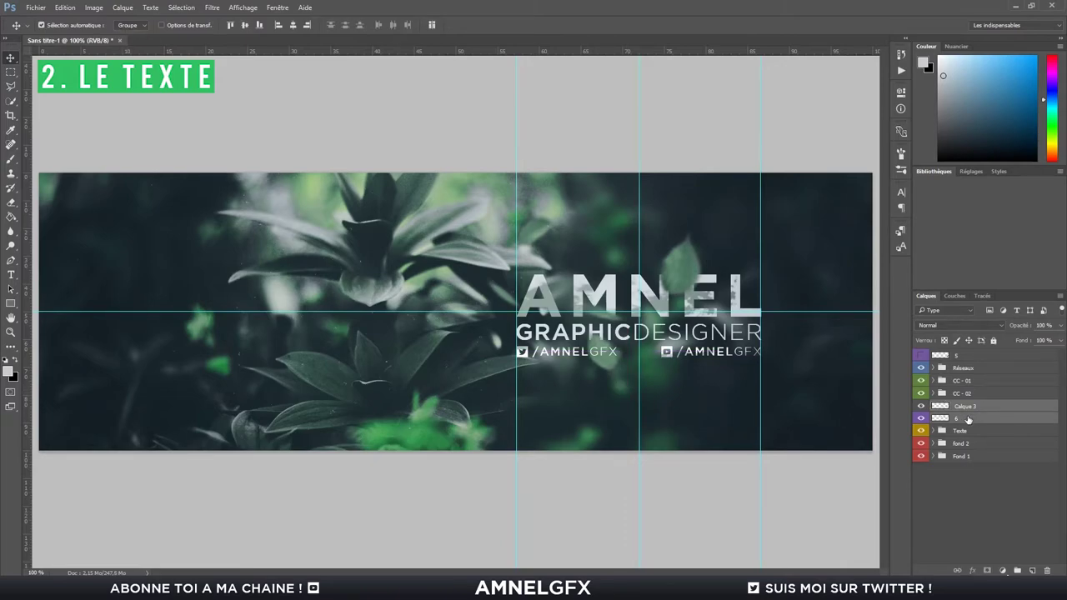
{"action": "key", "text": "ctrl+e"}
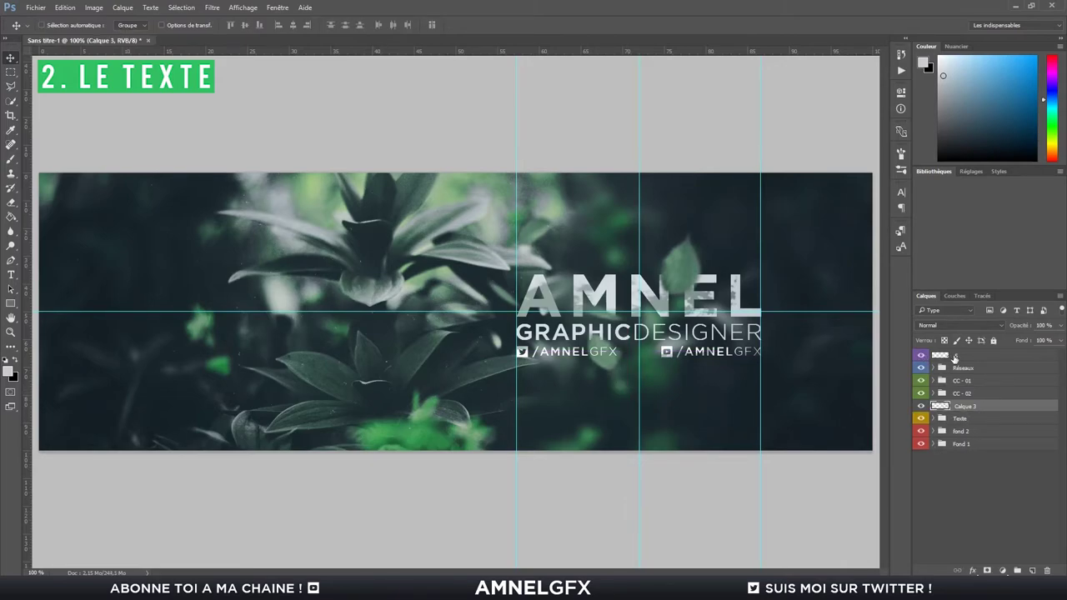
Show leaves layer 5, move it above Calque 3, and lower its saturation.
{"action": "left_click", "coordinate": [921, 356]}
{"action": "left_click_drag", "start_coordinate": [990, 358], "coordinate": [990, 401]}
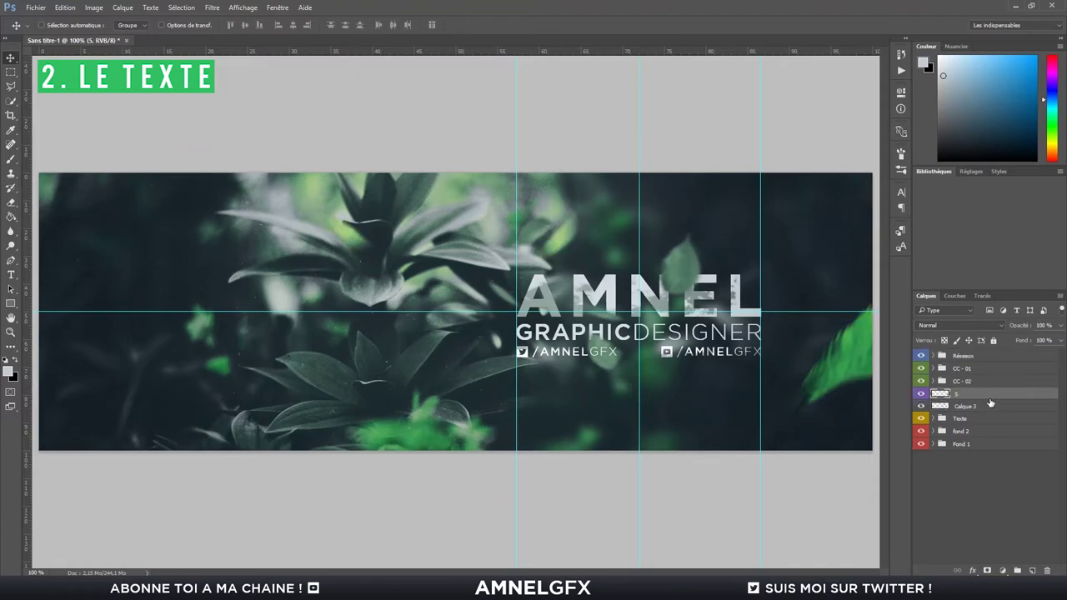
{"action": "key", "text": "ctrl+u"}
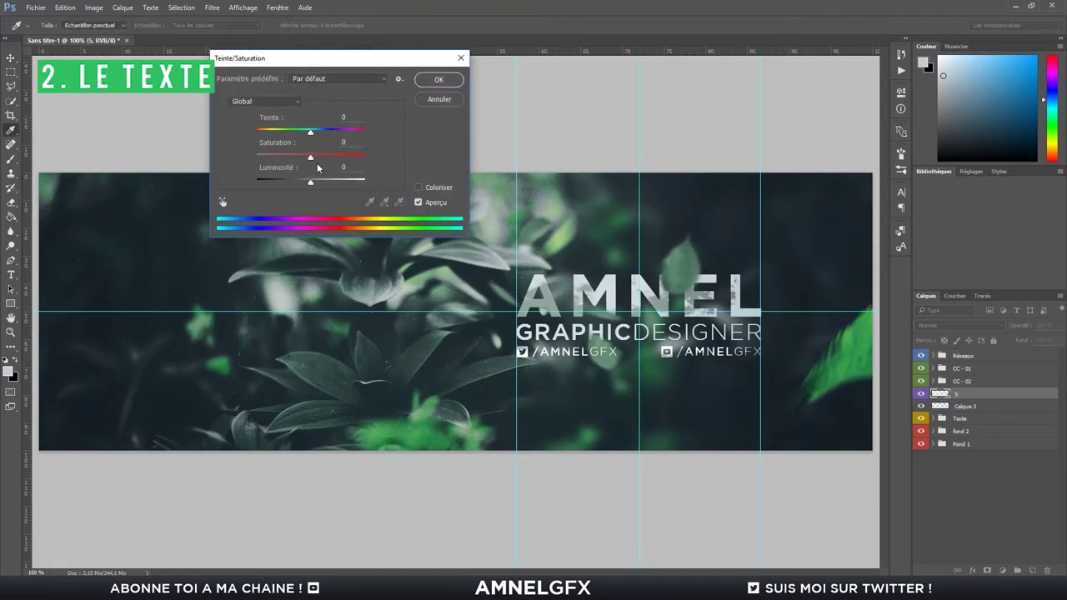
{"action": "left_click_drag", "start_coordinate": [311, 158], "coordinate": [300, 159]}
{"action": "left_click", "coordinate": [453, 77]}
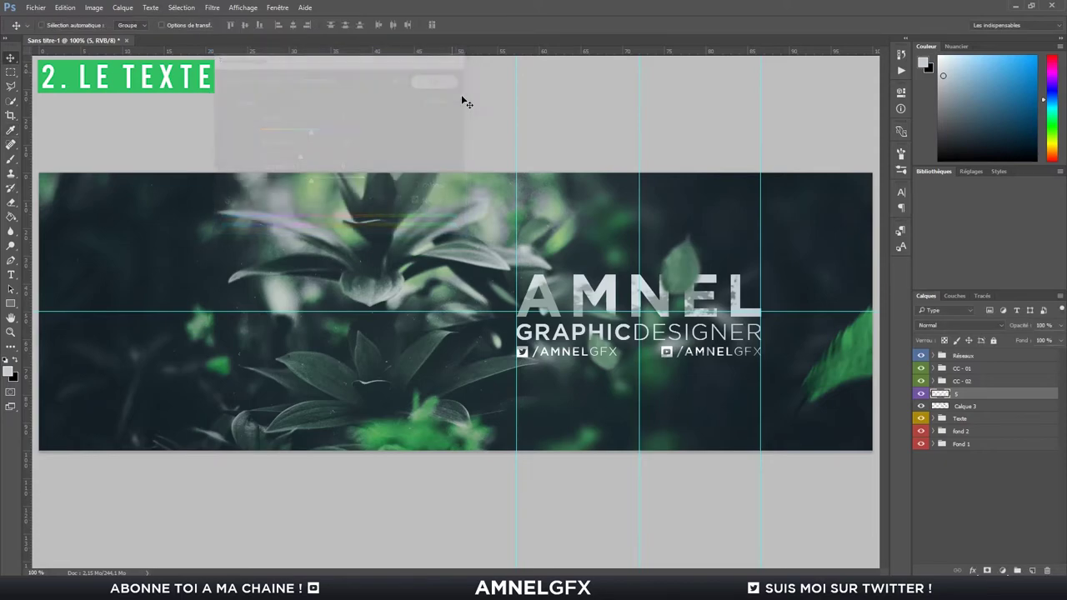
Scale the leaves down to about 75%, shift them right, and move the layer below Texte.
{"action": "key", "text": "ctrl+t"}
{"action": "left_click_drag", "start_coordinate": [534, 352], "coordinate": [646, 243]}
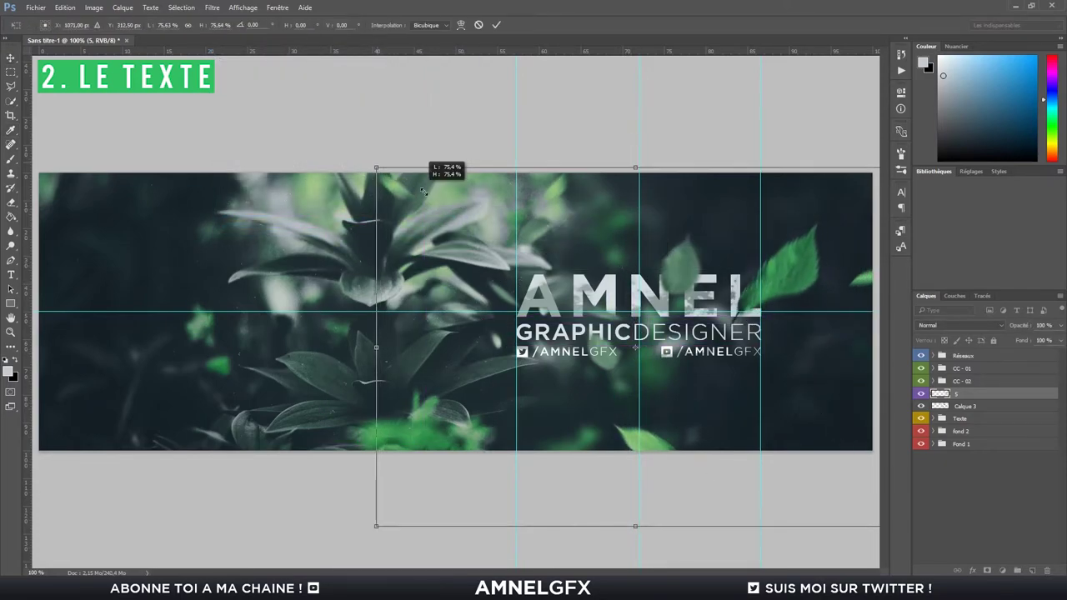
{"action": "left_click_drag", "start_coordinate": [374, 143], "coordinate": [460, 225]}
{"action": "key", "text": "Return"}
{"action": "key", "text": "ctrl+bracketleft"}
{"action": "key", "text": "ctrl+bracketleft"}
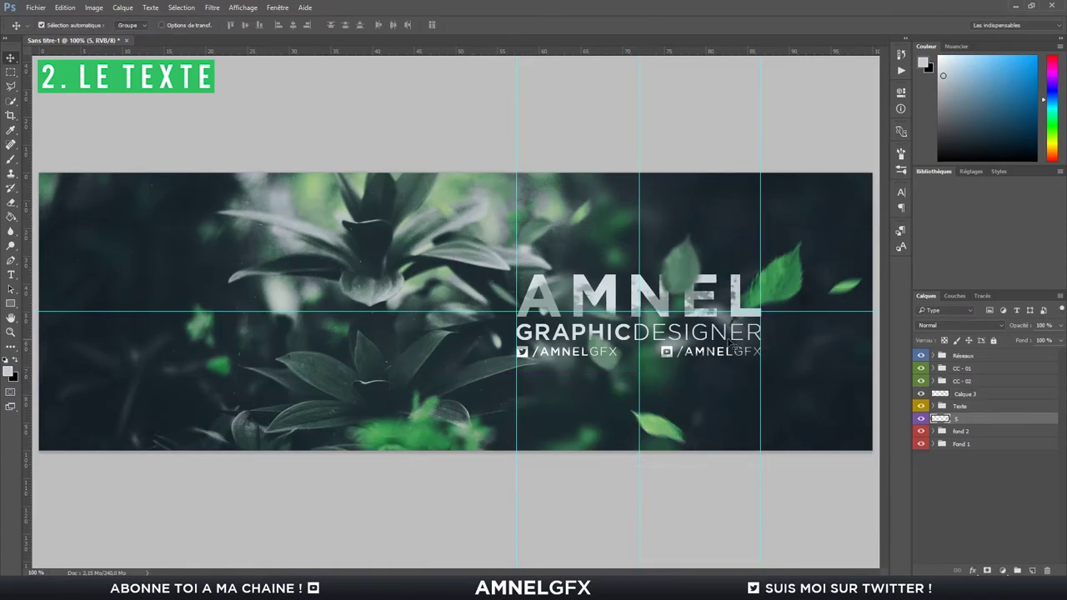
Desaturate the leaves further to -34 and lower the layer's opacity slightly.
{"action": "key", "text": "ctrl+u"}
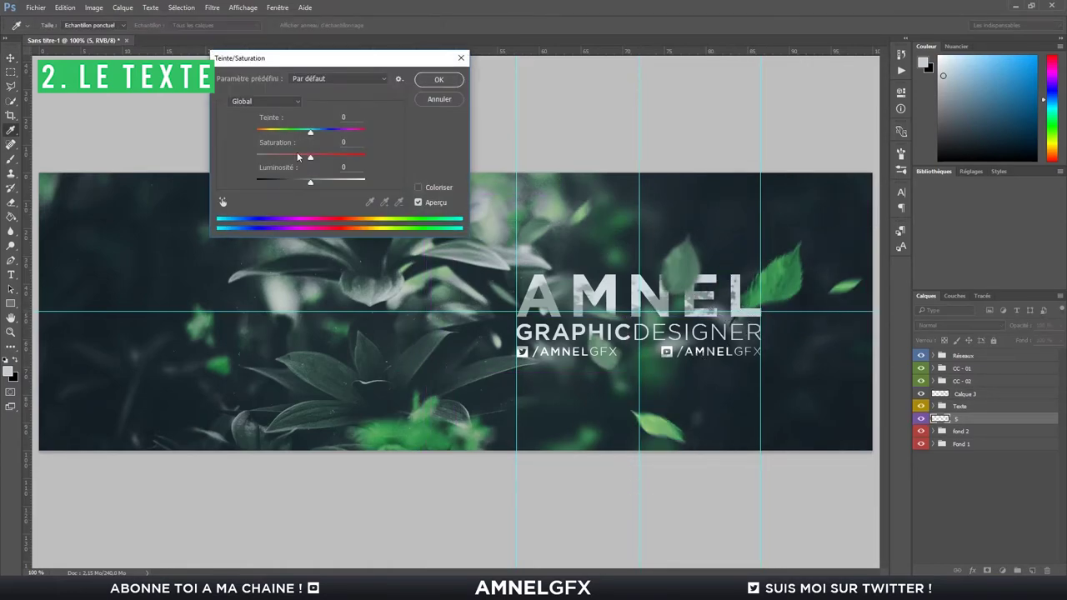
{"action": "left_click_drag", "start_coordinate": [311, 156], "coordinate": [293, 156]}
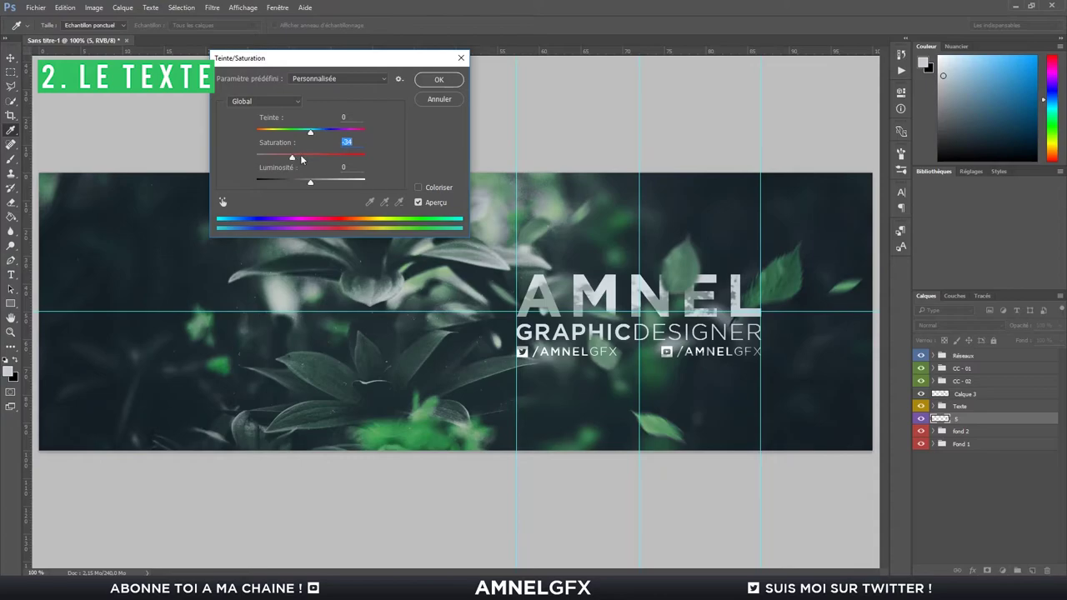
{"action": "left_click", "coordinate": [437, 83]}
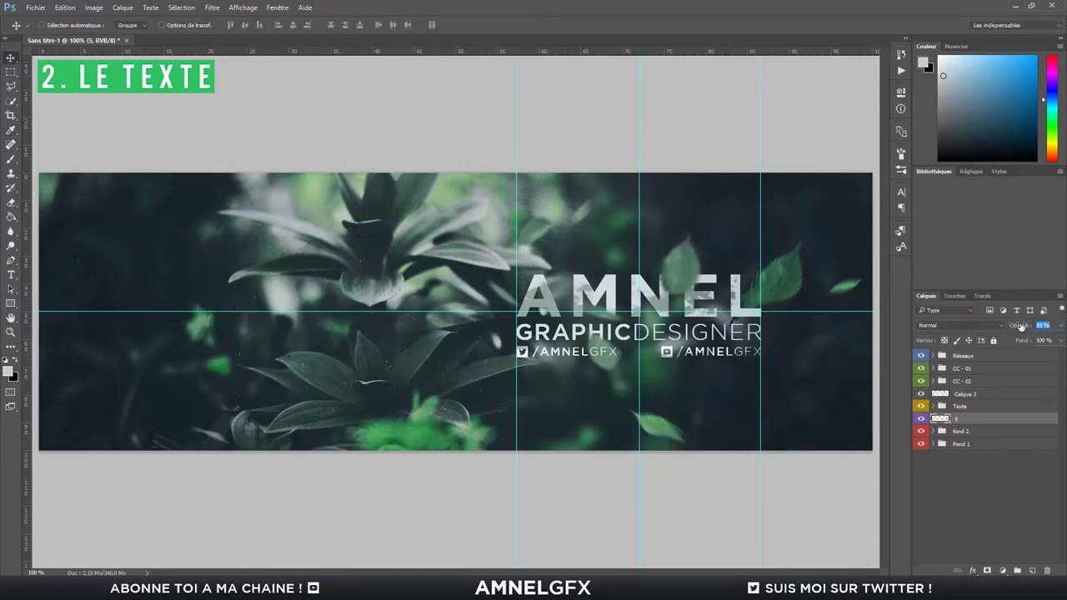
{"action": "left_click_drag", "start_coordinate": [1025, 326], "coordinate": [1021, 325]}
{"action": "left_click", "coordinate": [1019, 469]}
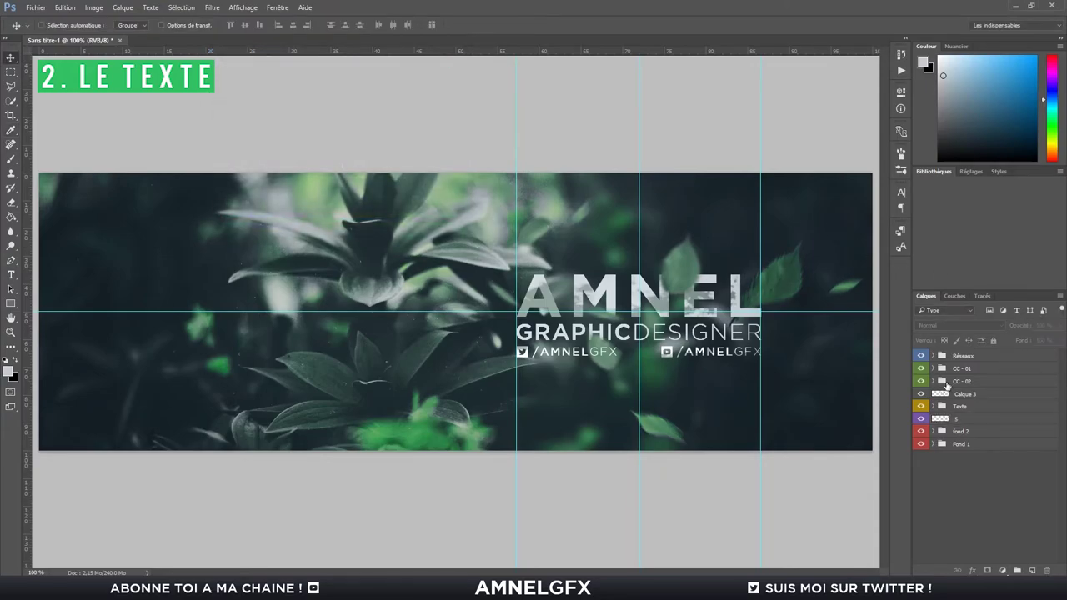
Copy a small patch above the letters NE to Calque 4, merge Calque 3 into it, and hide guides.
{"action": "left_click", "coordinate": [965, 397]}
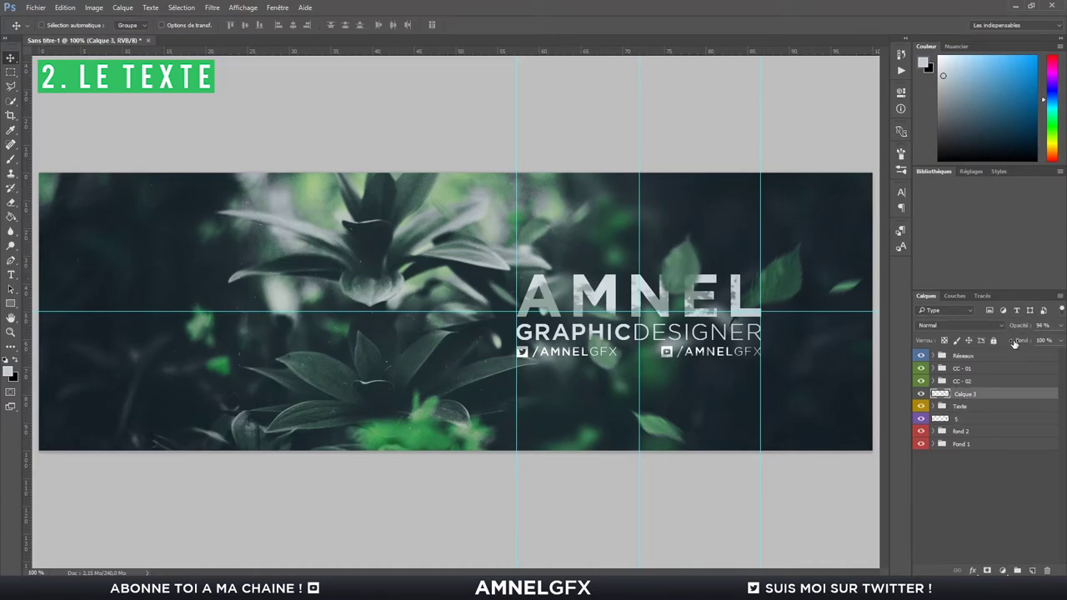
{"action": "key", "text": "m"}
{"action": "left_click_drag", "start_coordinate": [658, 230], "coordinate": [672, 243]}
{"action": "right_click", "coordinate": [686, 279]}
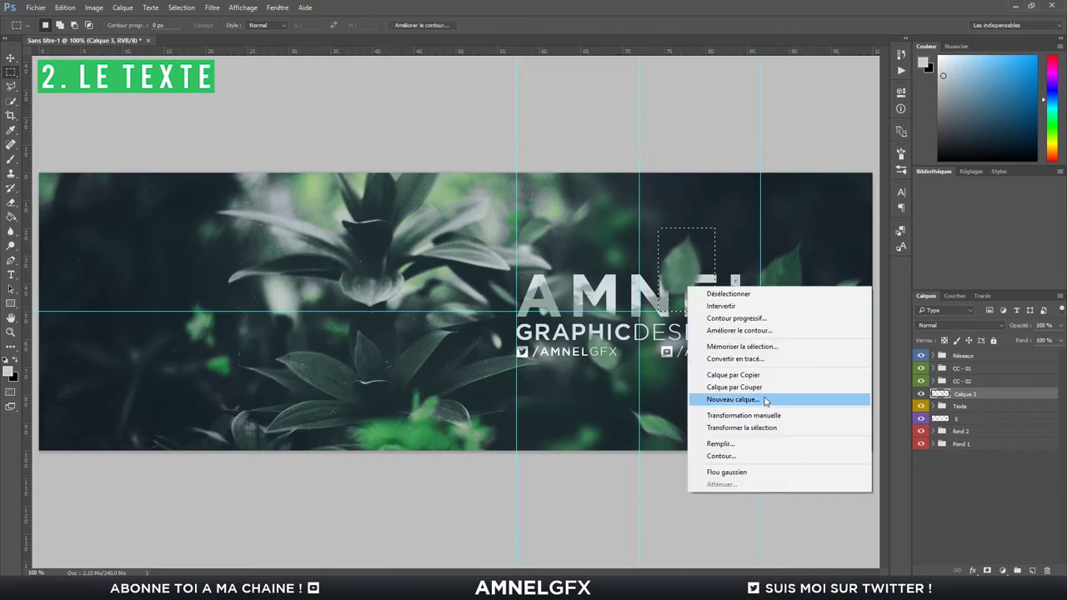
{"action": "left_click", "coordinate": [767, 385]}
{"action": "key", "text": "v"}
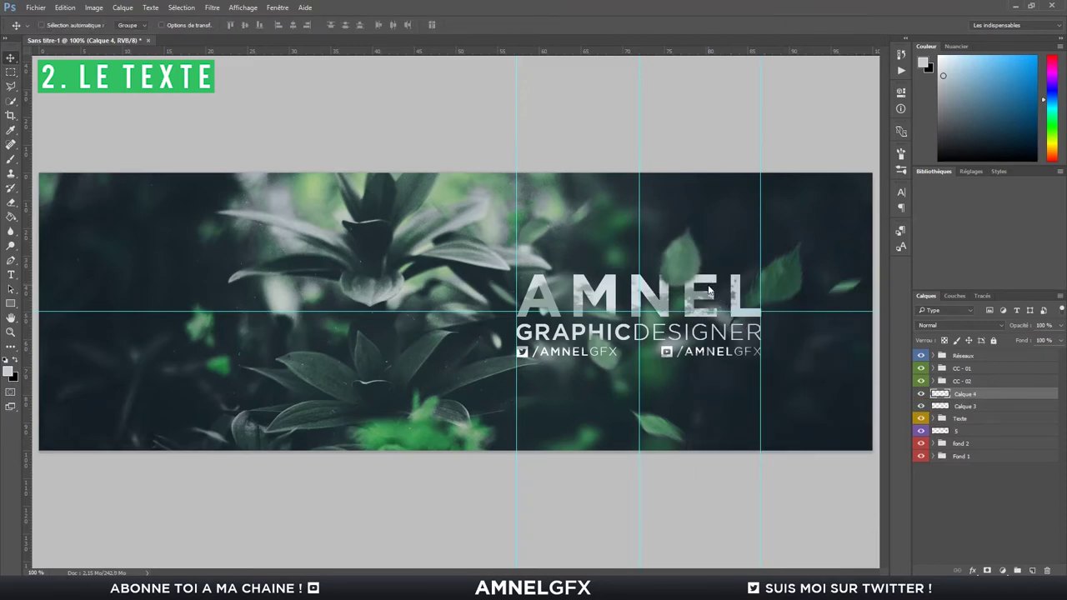
{"action": "left_click", "coordinate": [965, 406], "text": "shift"}
{"action": "key", "text": "ctrl+e"}
{"action": "key", "text": "ctrl+h"}
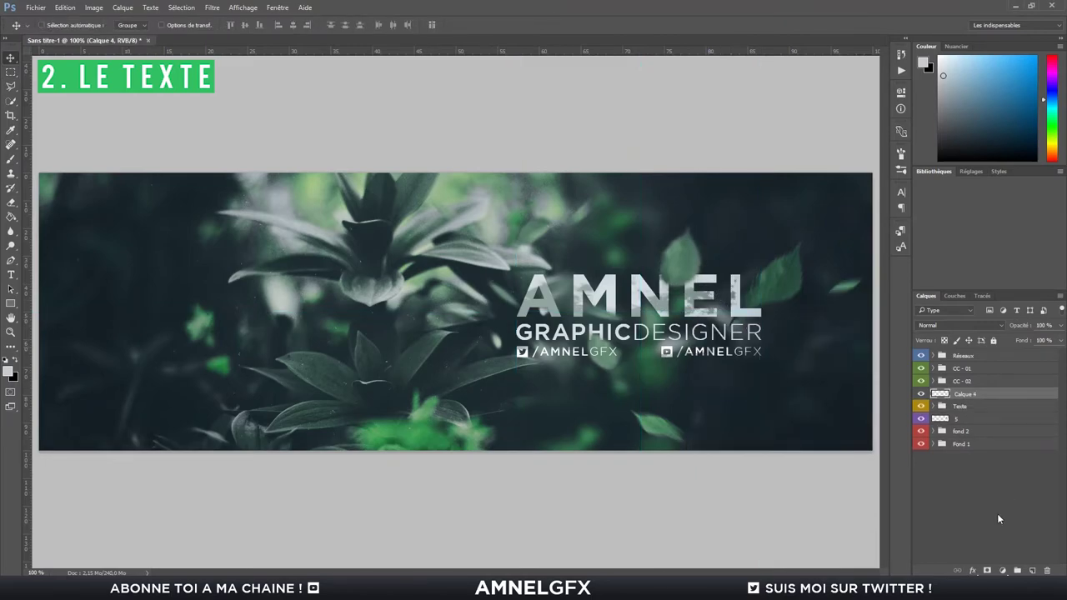
Hide the fond 2 layer to reveal the pine-cone photo, then zoom in on the banner.
{"action": "left_click", "coordinate": [920, 432]}
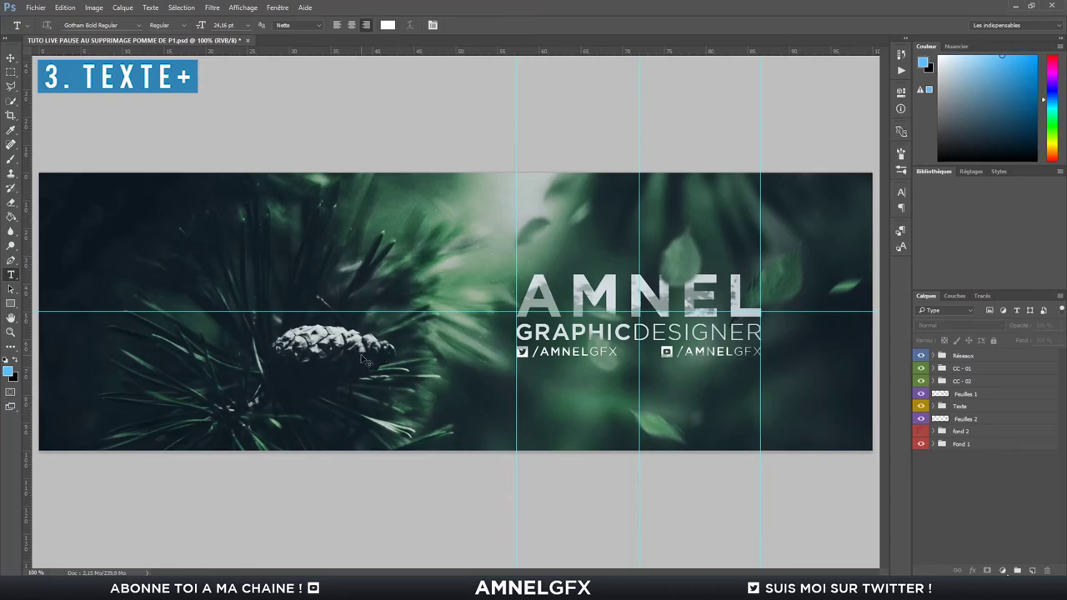
{"action": "key", "text": "ctrl+plus"}
{"action": "left_click", "coordinate": [10, 260]}
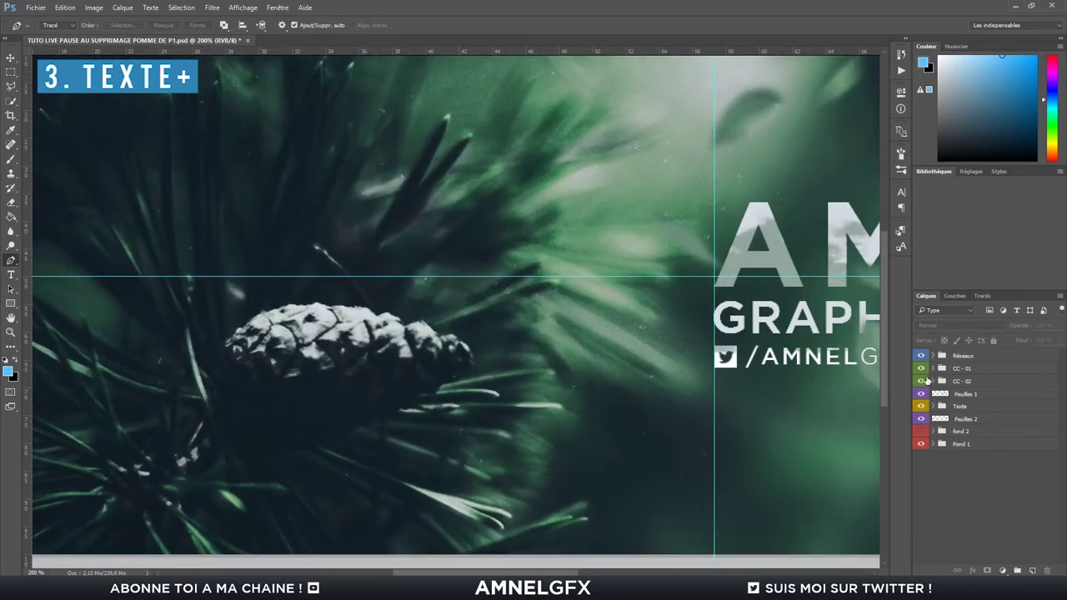
Hide the CC-01 and CC-02 colour grades and trace a pen path around the pine cone into a selection.
{"action": "left_click", "coordinate": [921, 380]}
{"action": "left_click", "coordinate": [921, 367]}
{"action": "key", "text": "ctrl+plus"}
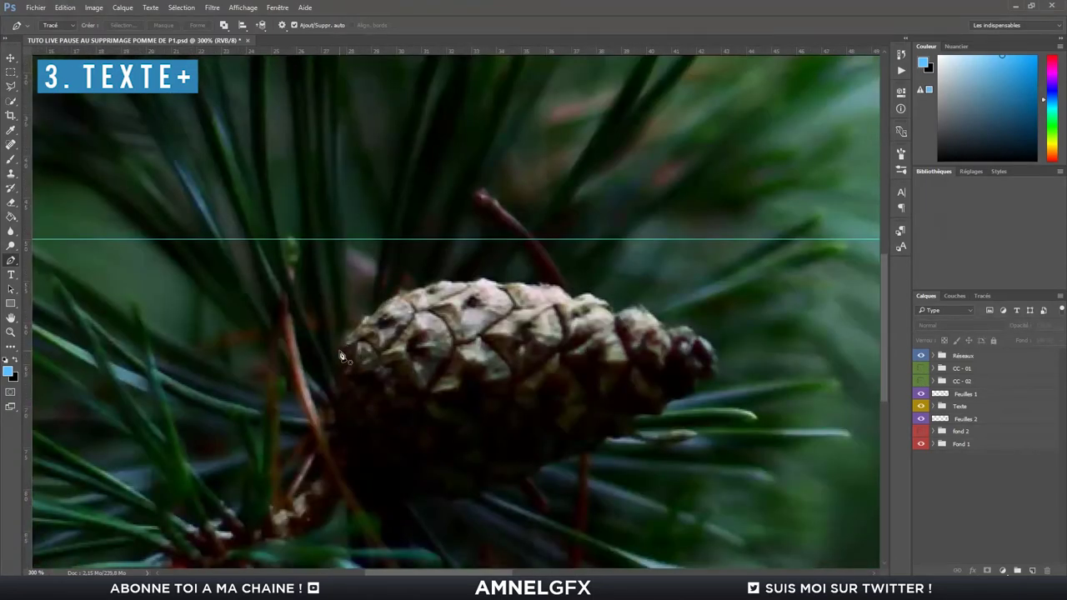
{"action": "mouse_move", "coordinate": [341, 355]}
{"action": "left_mouse_down"}
{"action": "mouse_move", "coordinate": [410, 295]}
{"action": "mouse_move", "coordinate": [499, 287]}
{"action": "mouse_move", "coordinate": [643, 312]}
{"action": "mouse_move", "coordinate": [700, 342]}
{"action": "mouse_move", "coordinate": [713, 383]}
{"action": "mouse_move", "coordinate": [533, 479]}
{"action": "mouse_move", "coordinate": [412, 492]}
{"action": "mouse_move", "coordinate": [338, 377]}
{"action": "left_mouse_up"}
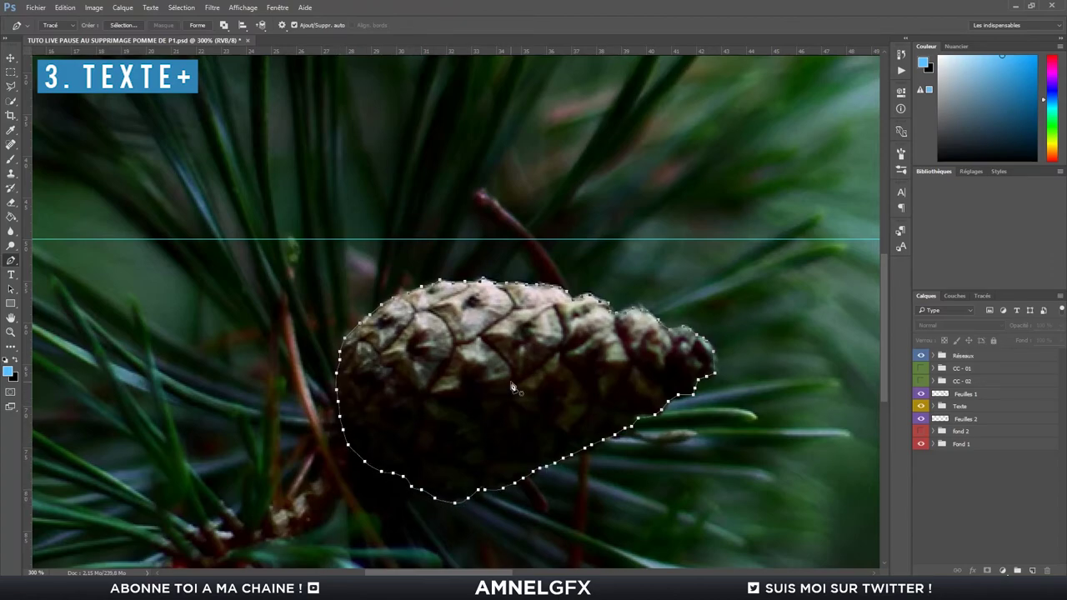
{"action": "key", "text": "ctrl+Return"}
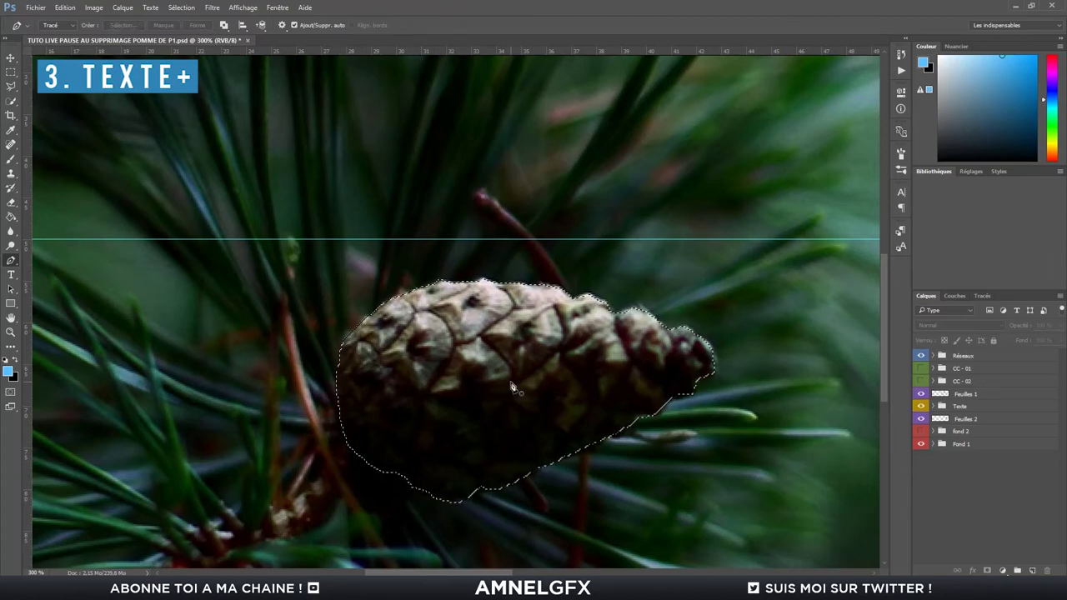
Save the pine-cone selection as a new channel, deselect, and expand the Texte group.
{"action": "key", "text": "m"}
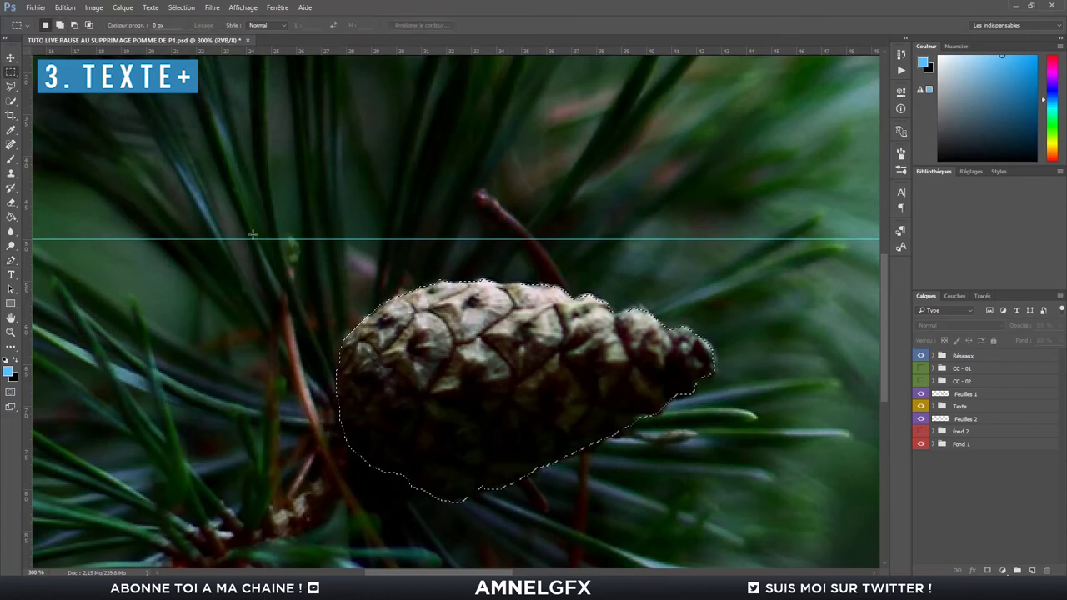
{"action": "right_click", "coordinate": [514, 359]}
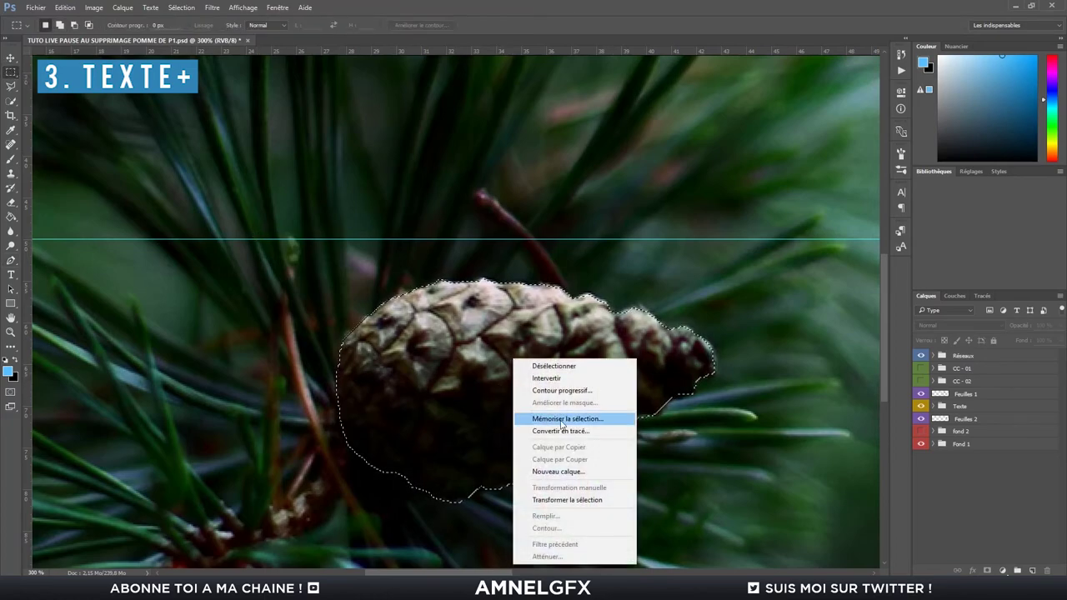
{"action": "left_click", "coordinate": [597, 423]}
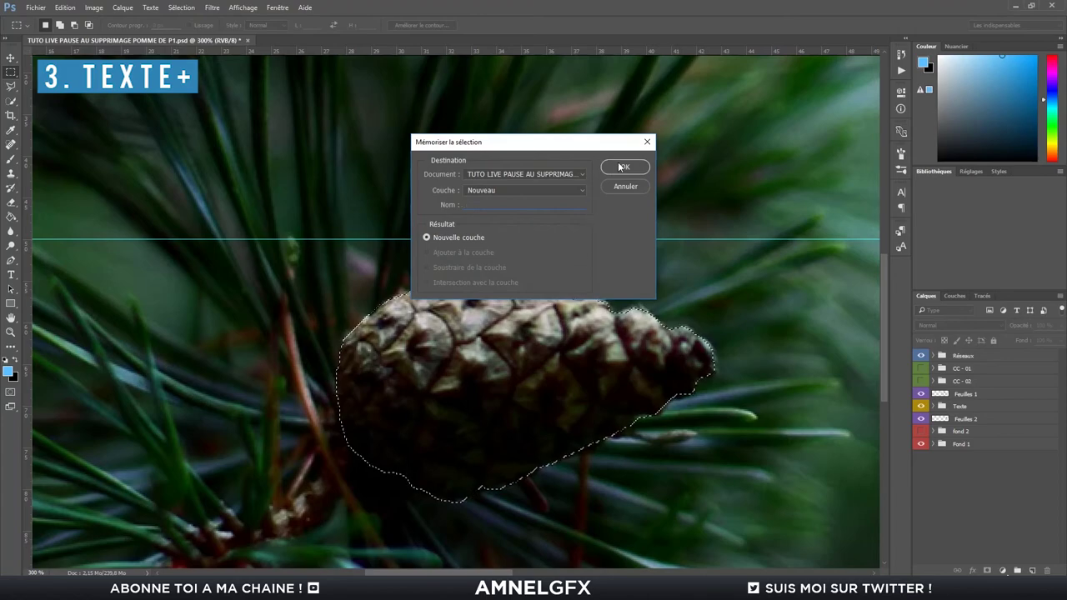
{"action": "left_click", "coordinate": [622, 169]}
{"action": "key", "text": "ctrl+d"}
{"action": "key", "text": "ctrl+0"}
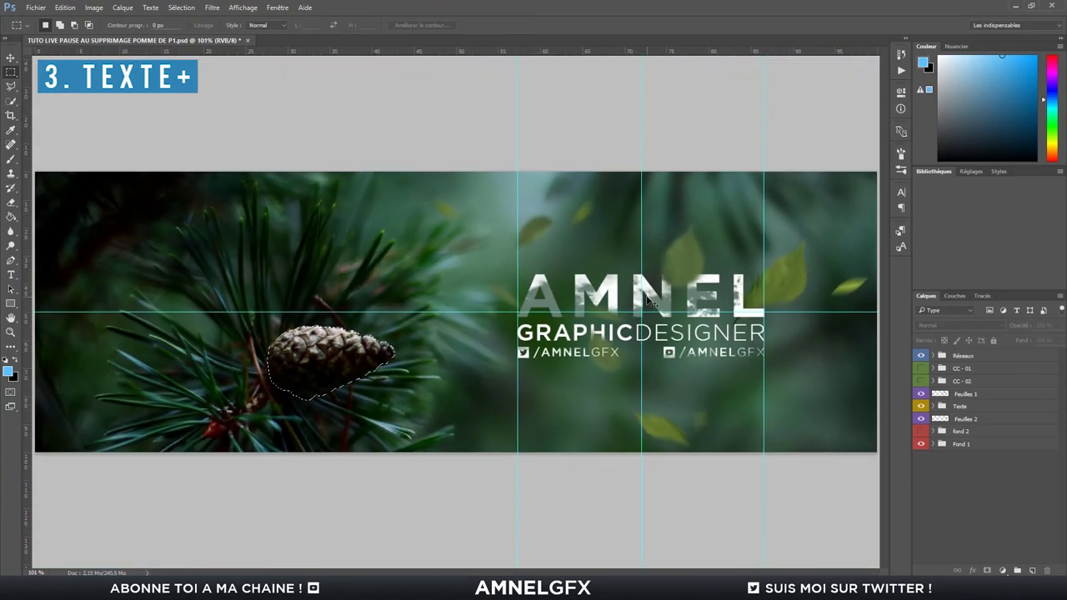
{"action": "key", "text": "v"}
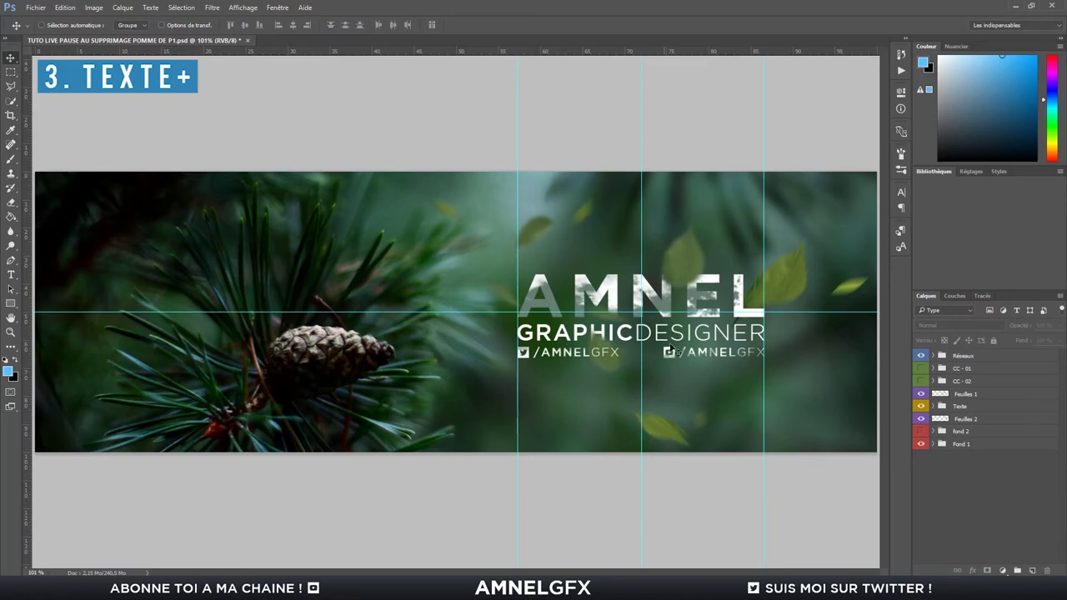
{"action": "left_click", "coordinate": [936, 406]}
Copy GRAPHICDESIGNER out of the Texte group, move it left, and retype it as FRACTAL.
{"action": "left_click", "coordinate": [980, 444]}
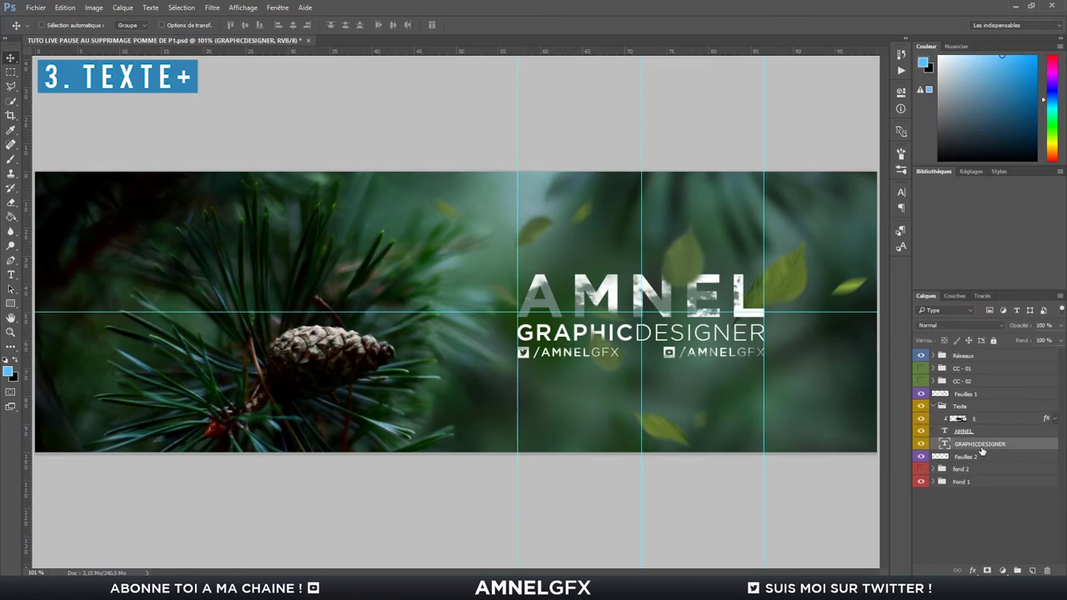
{"action": "left_click_drag", "start_coordinate": [981, 445], "coordinate": [967, 401]}
{"action": "left_click", "coordinate": [932, 418]}
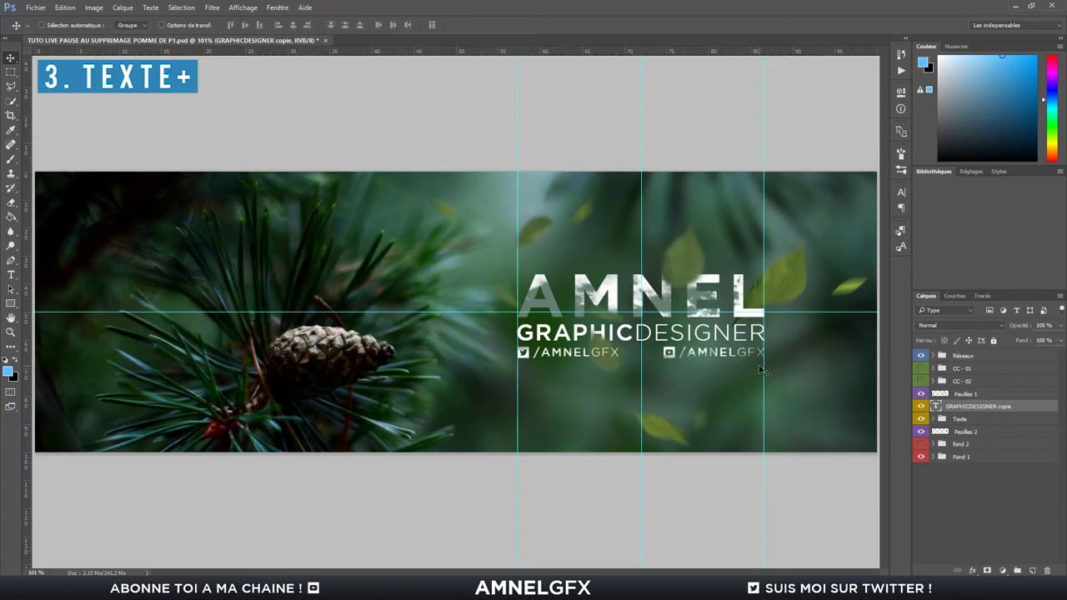
{"action": "mouse_move", "coordinate": [760, 369]}
{"action": "left_mouse_down"}
{"action": "mouse_move", "coordinate": [565, 374]}
{"action": "mouse_move", "coordinate": [478, 287]}
{"action": "left_mouse_up"}
{"action": "key", "text": "t"}
{"action": "left_click_drag", "start_coordinate": [493, 251], "coordinate": [241, 251]}
{"action": "type", "text": "FRAC"}
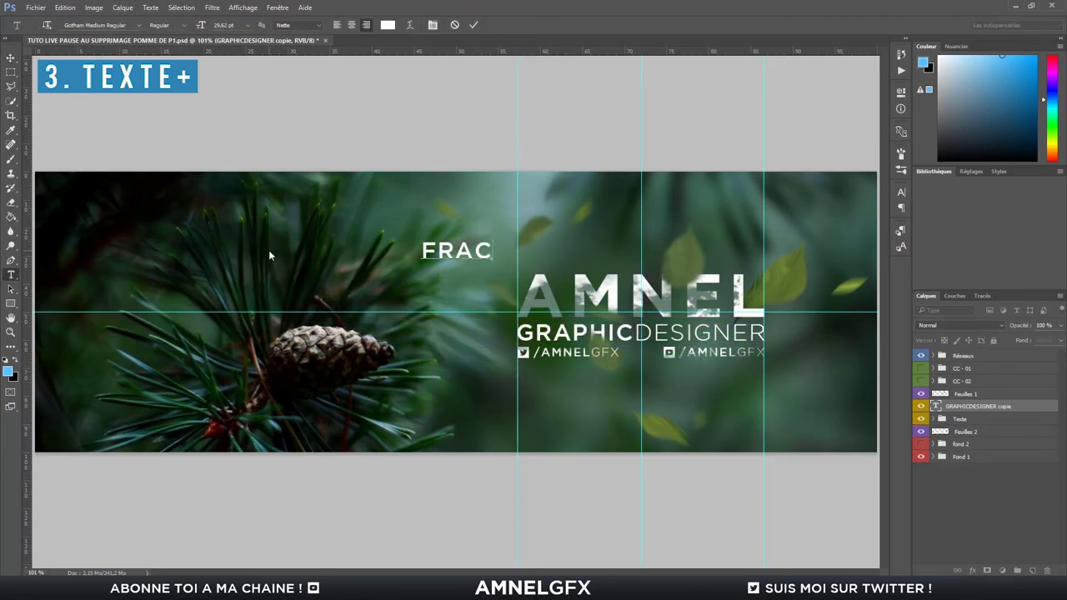
{"action": "type", "text": "TAL"}
Style FRACTAL in Gotham Bold, tracking -50, 35,62 pt, and move it left above the pine cone.
{"action": "key", "text": "ctrl+a"}
{"action": "left_click", "coordinate": [138, 25]}
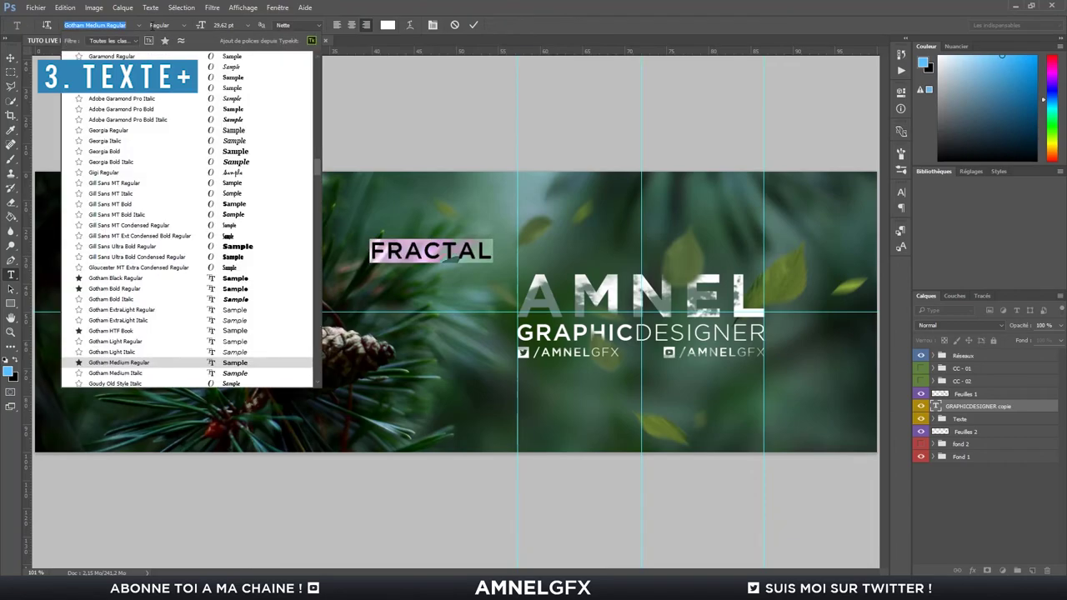
{"action": "left_click", "coordinate": [138, 290]}
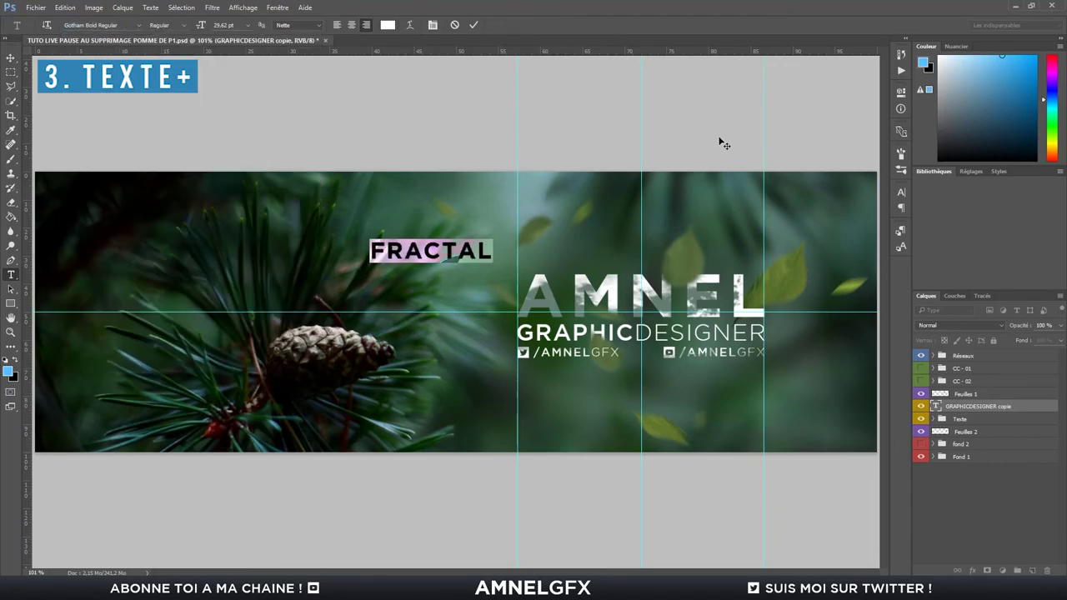
{"action": "left_click", "coordinate": [901, 193]}
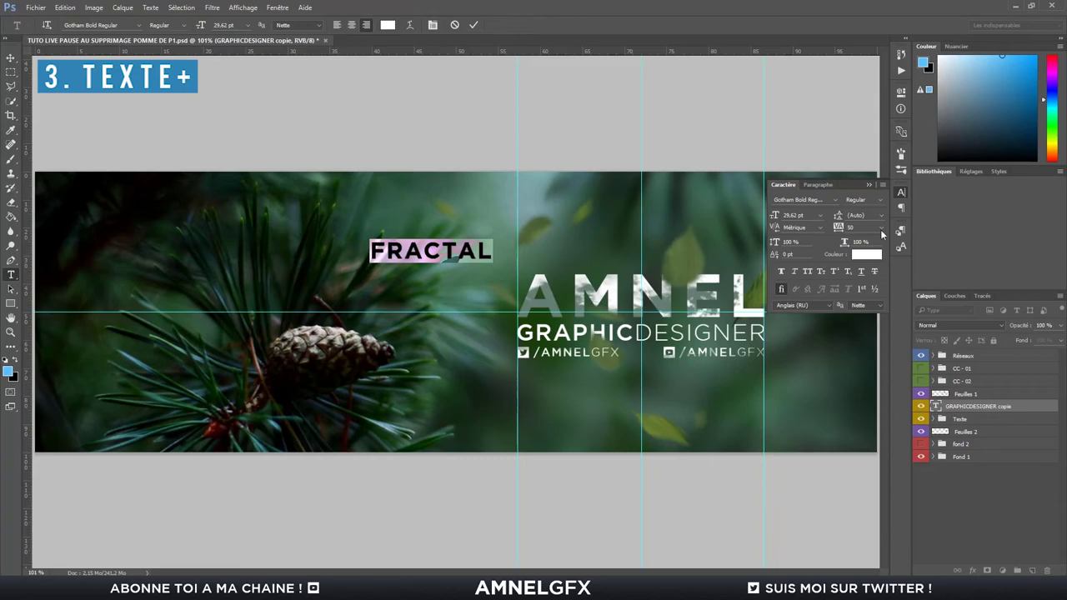
{"action": "left_click", "coordinate": [881, 228]}
{"action": "left_click", "coordinate": [873, 264]}
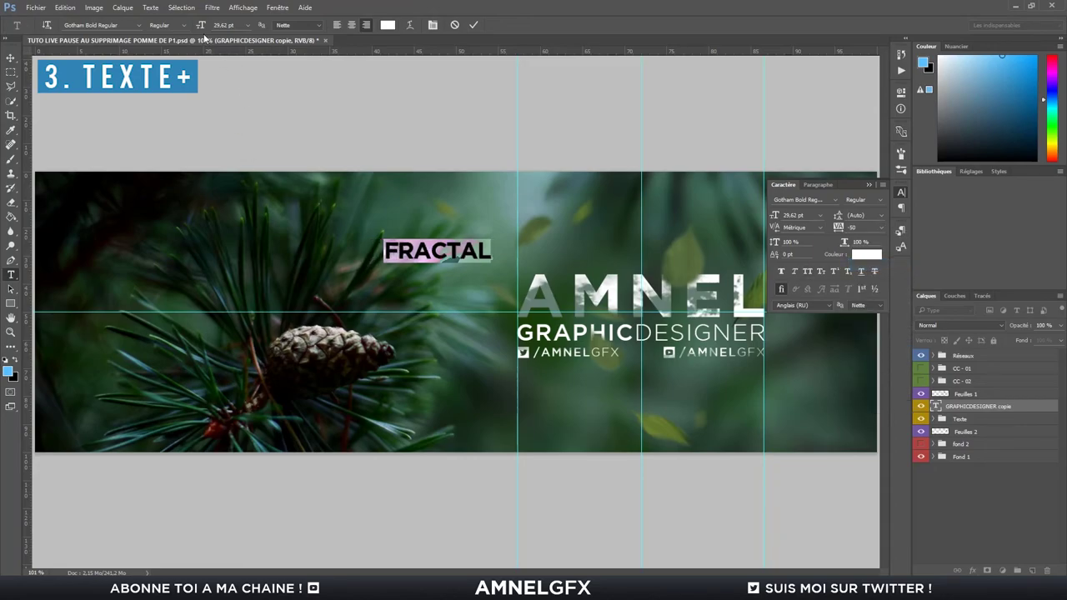
{"action": "left_click_drag", "start_coordinate": [200, 30], "coordinate": [219, 29]}
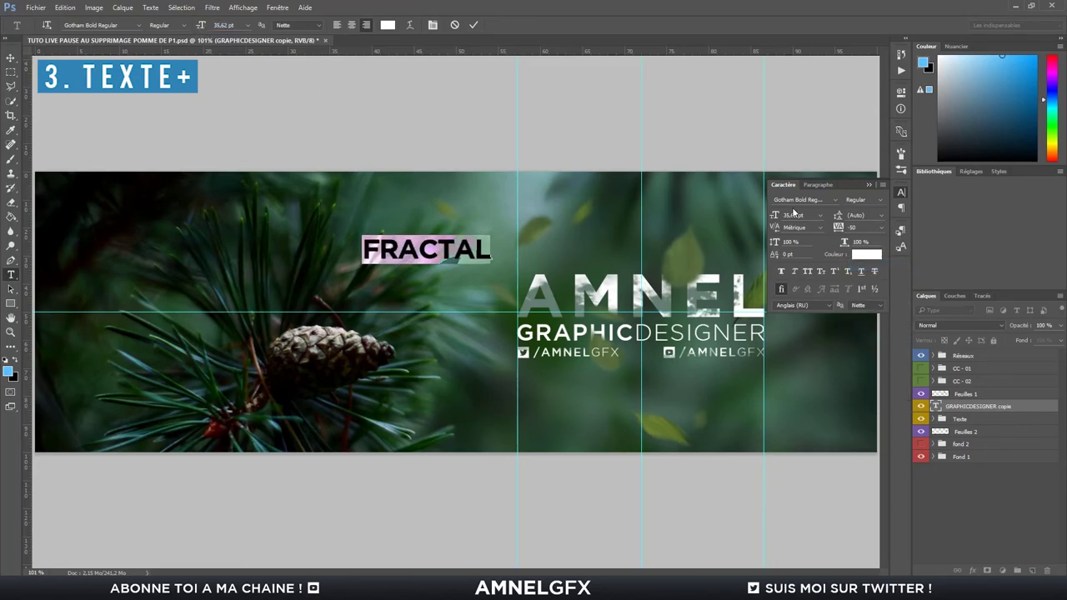
{"action": "left_click", "coordinate": [984, 406]}
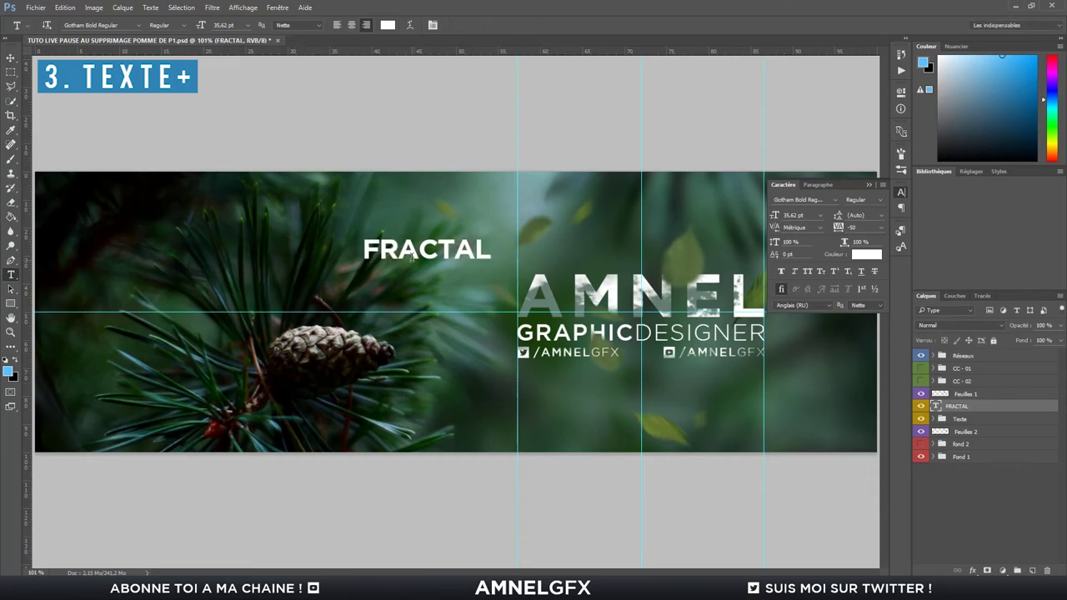
{"action": "key", "text": "v"}
{"action": "mouse_move", "coordinate": [427, 275]}
{"action": "left_mouse_down"}
{"action": "mouse_move", "coordinate": [308, 313]}
{"action": "mouse_move", "coordinate": [267, 342]}
{"action": "left_mouse_up"}
{"action": "key", "text": "ctrl+plus"}
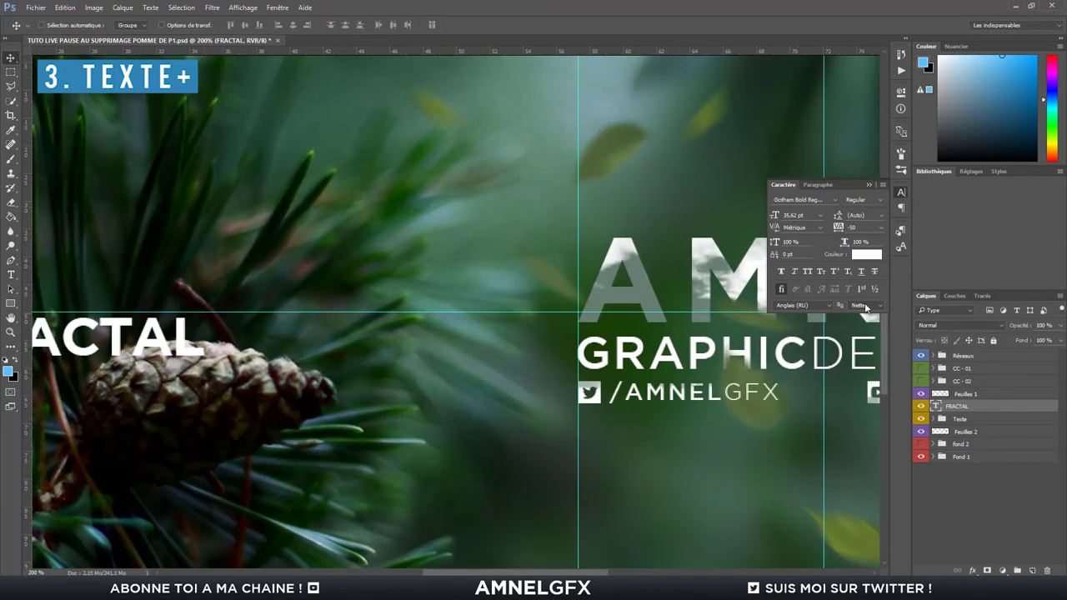
Reposition FRACTAL over the pine cone and nudge it a few pixels right.
{"action": "scroll", "coordinate": [691, 459], "scroll_direction": "left", "scroll_amount": 3}
{"action": "scroll", "coordinate": [444, 512], "scroll_direction": "left", "scroll_amount": 5}
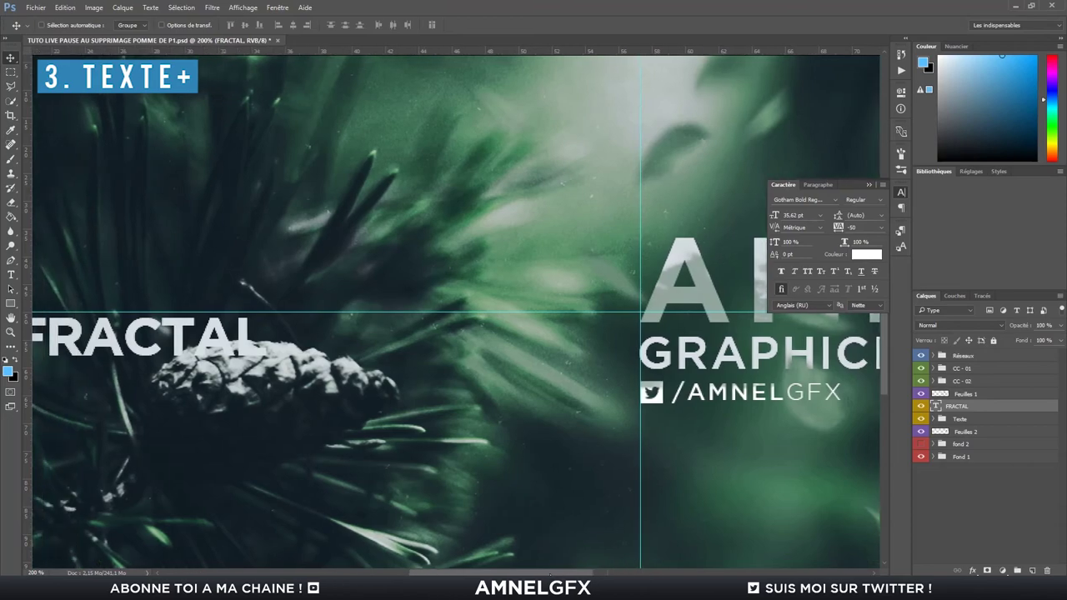
{"action": "left_click_drag", "start_coordinate": [529, 367], "coordinate": [500, 369]}
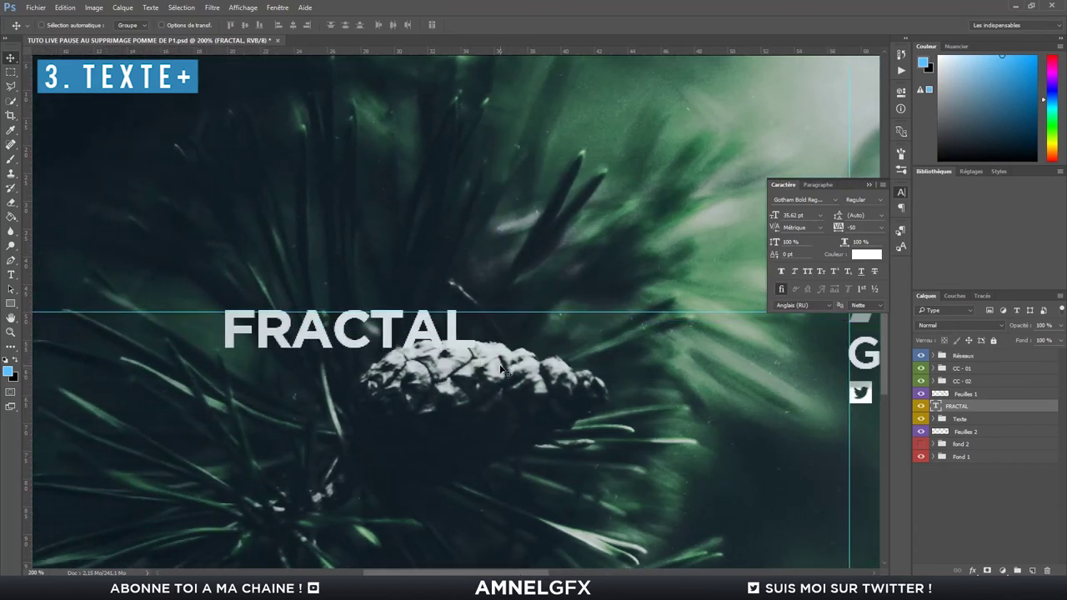
{"action": "key", "text": "Right"}
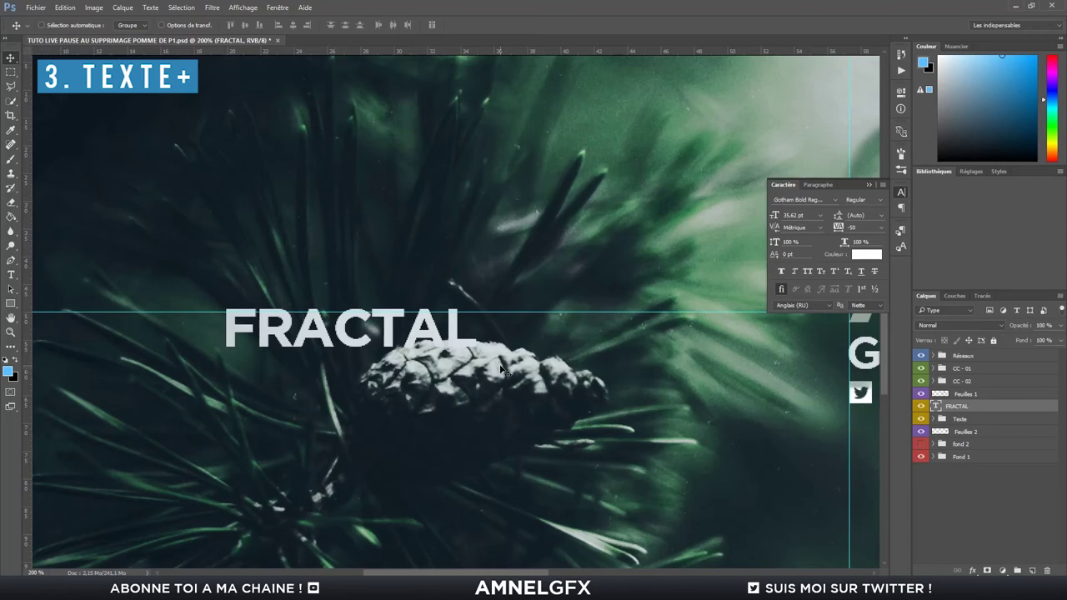
{"action": "key", "text": "Right"}
{"action": "key", "text": "Right"}
{"action": "key", "text": "Right"}
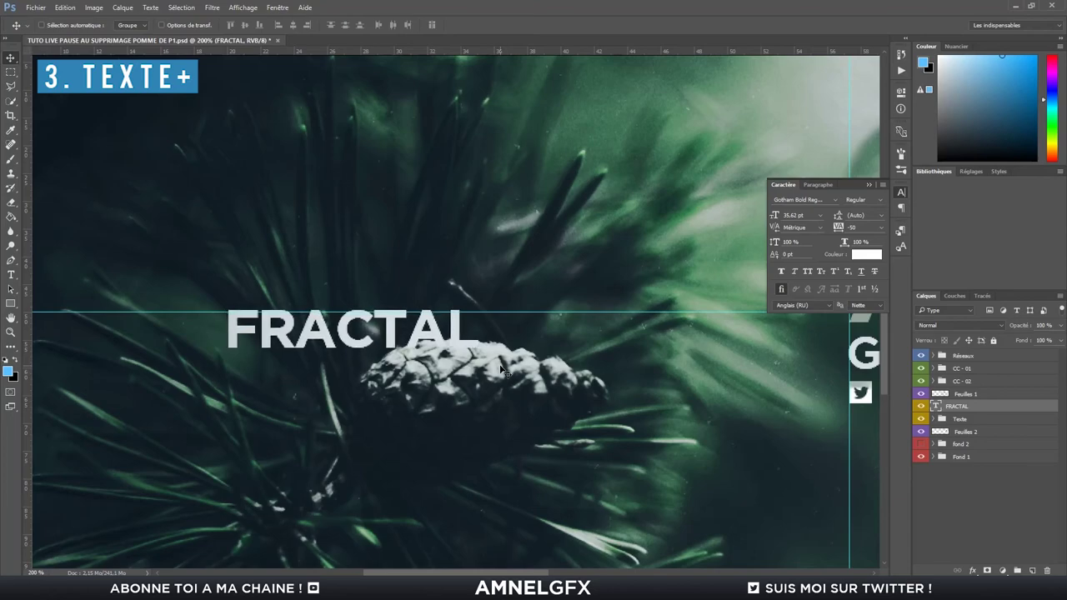
Duplicate FRACTAL, move the copy below the pine cone, and retype it as DESIGN.
{"action": "key", "text": "ctrl+j"}
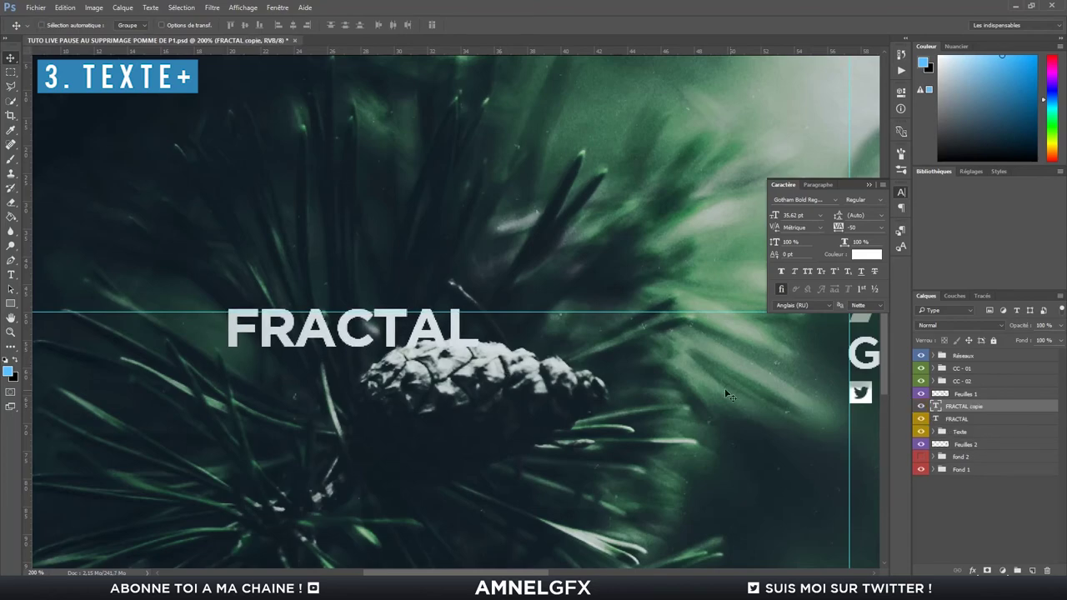
{"action": "left_click_drag", "start_coordinate": [366, 346], "coordinate": [592, 479]}
{"action": "double_click", "coordinate": [588, 480]}
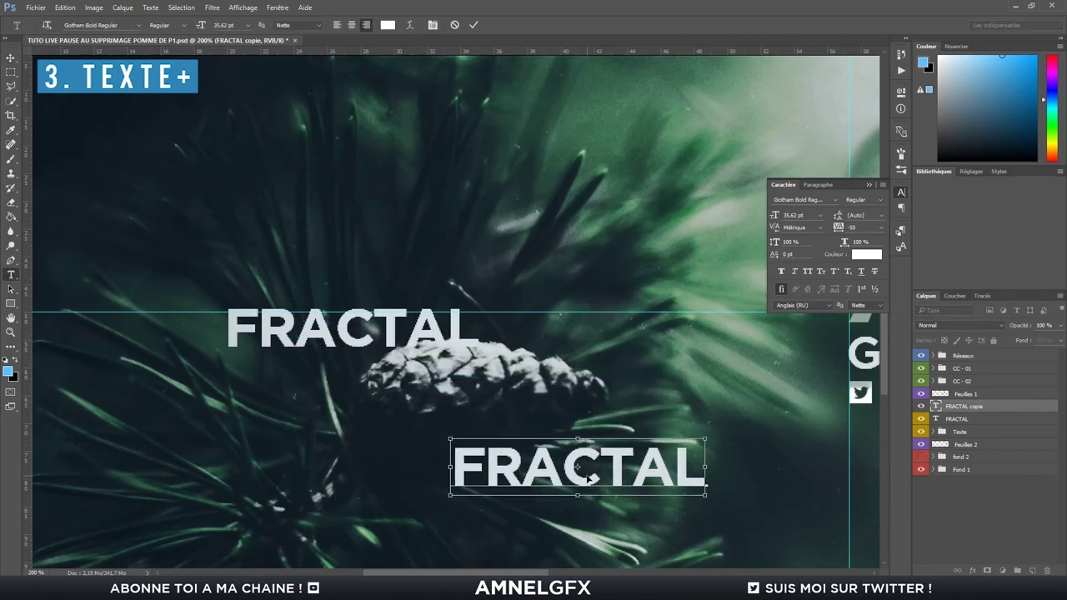
{"action": "type", "text": "DESIGN"}
{"action": "key", "text": "ctrl+Return"}
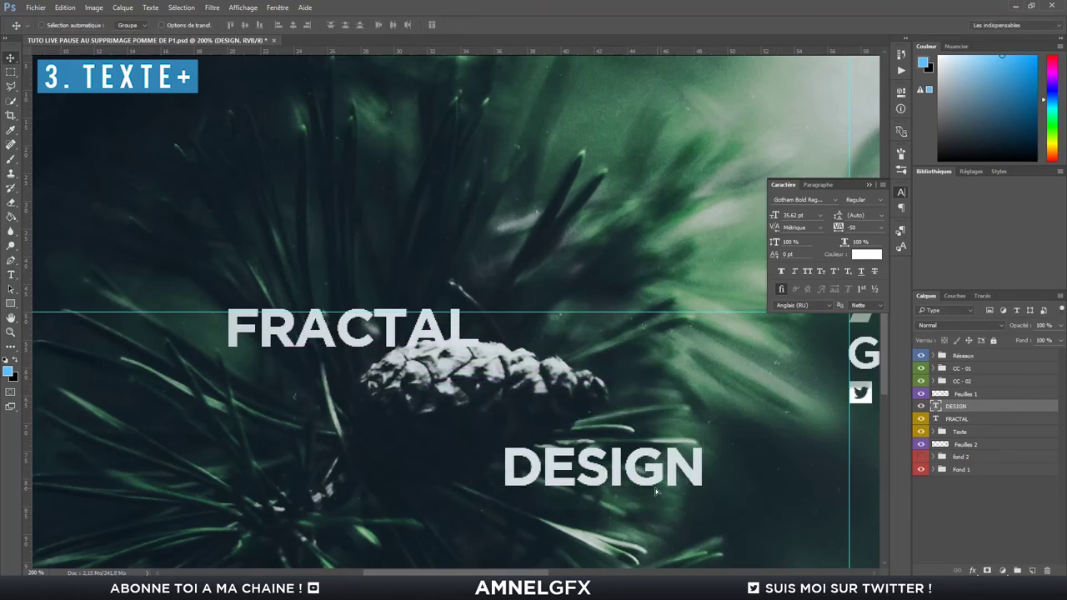
{"action": "left_click_drag", "start_coordinate": [655, 489], "coordinate": [627, 499]}
Duplicate DESIGN into a hidden DESIGN copie backup layer.
{"action": "key", "text": "ctrl+j"}
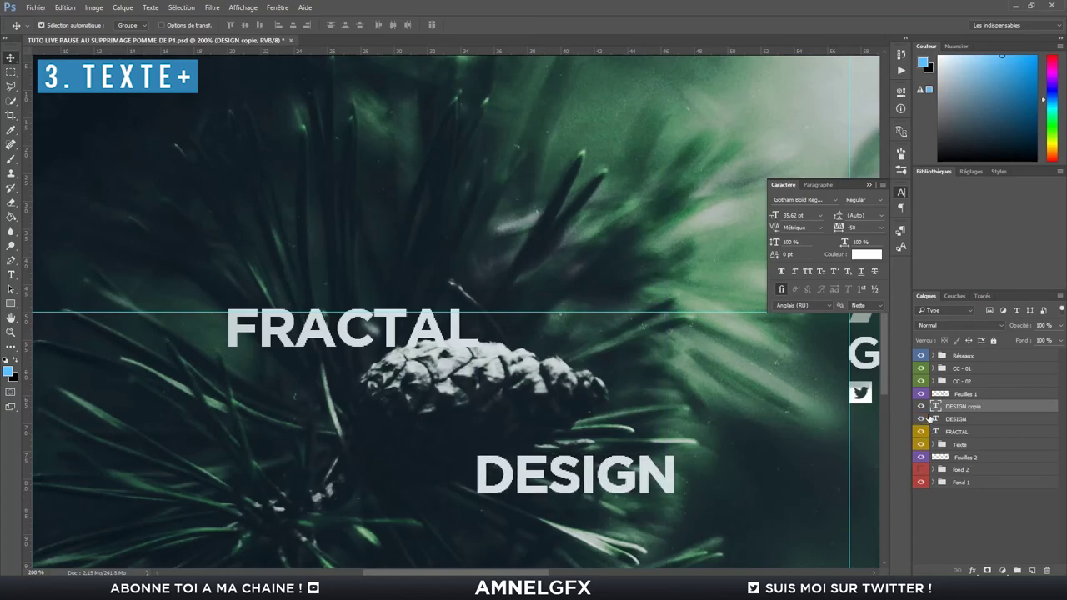
{"action": "left_click", "coordinate": [921, 406]}
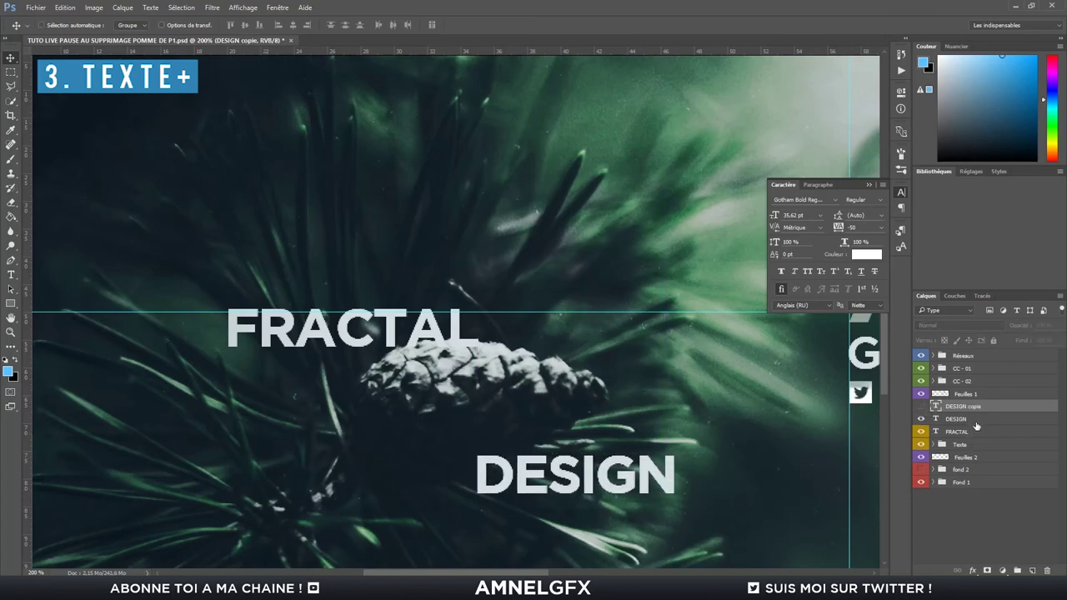
{"action": "left_click", "coordinate": [962, 432]}
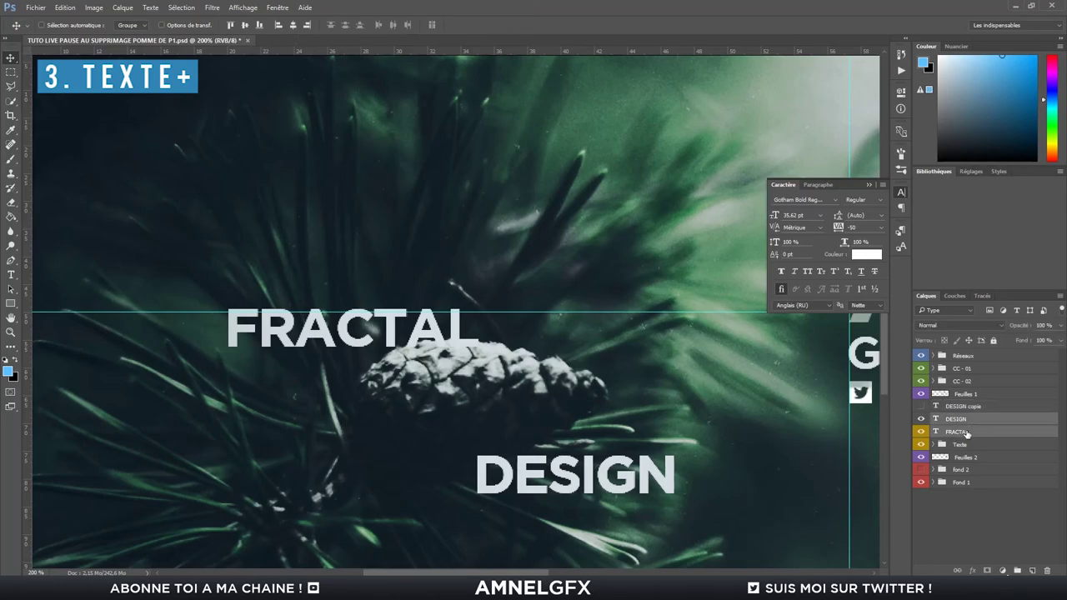
{"action": "right_click", "coordinate": [962, 439]}
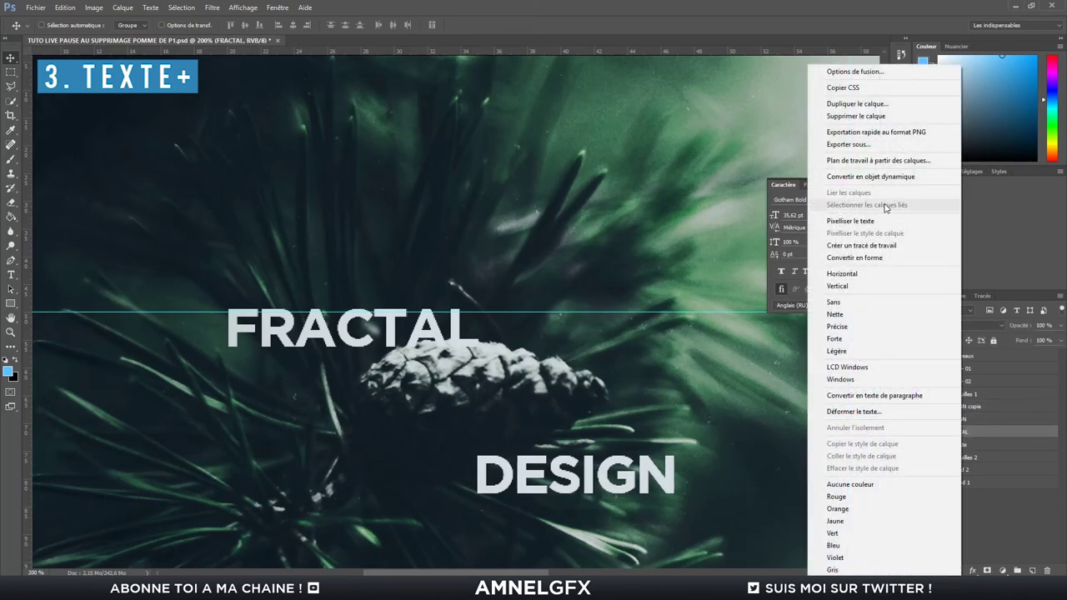
Rasterize the FRACTAL and DESIGN text layers.
{"action": "left_click", "coordinate": [858, 216]}
{"action": "left_click", "coordinate": [974, 419]}
{"action": "right_click", "coordinate": [974, 418]}
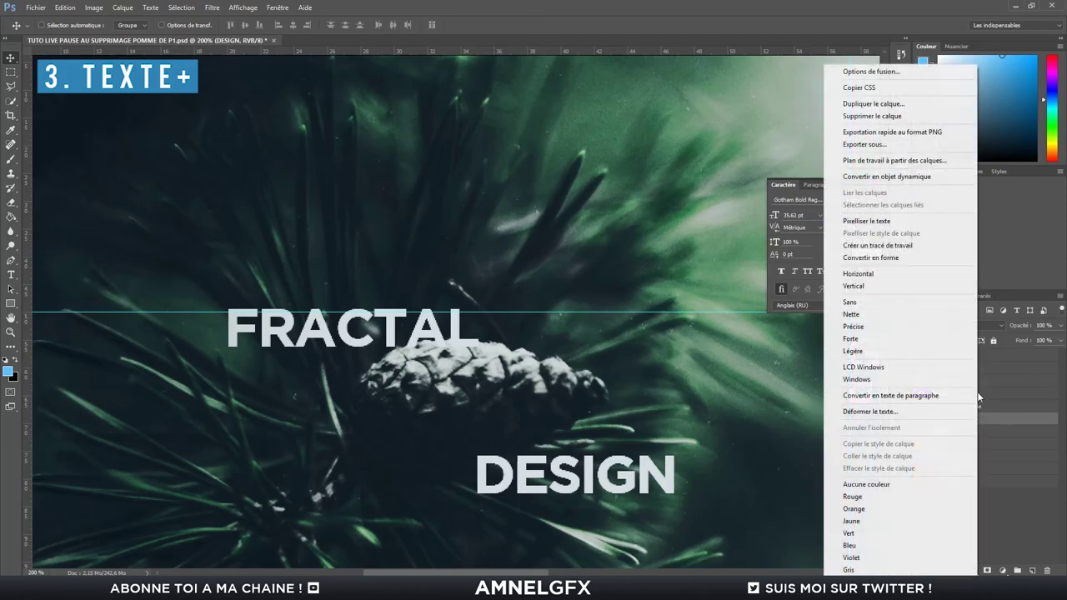
{"action": "left_click", "coordinate": [867, 222]}
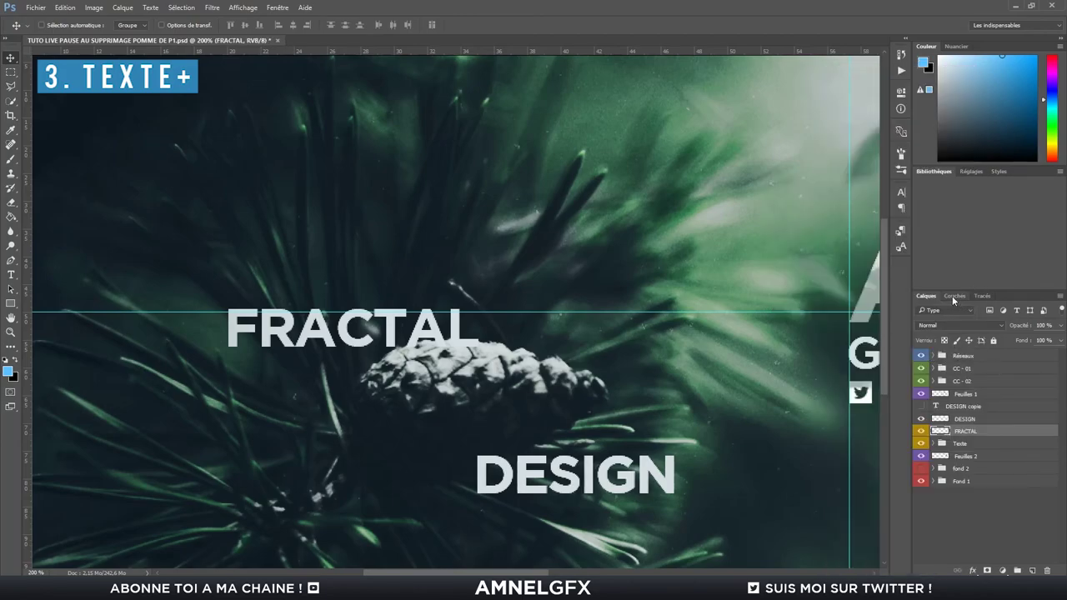
Load the saved Alpha 1 pine-cone selection and erase it from FRACTAL and DESIGN, then deselect.
{"action": "left_click", "coordinate": [954, 296]}
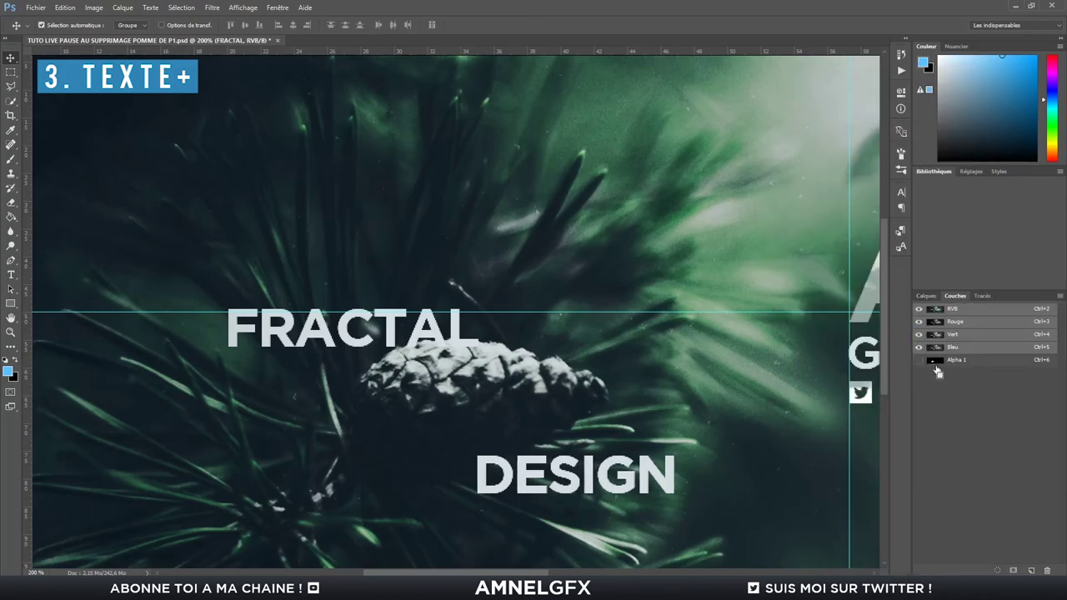
{"action": "left_click", "coordinate": [936, 360], "text": "ctrl"}
{"action": "key", "text": "F7"}
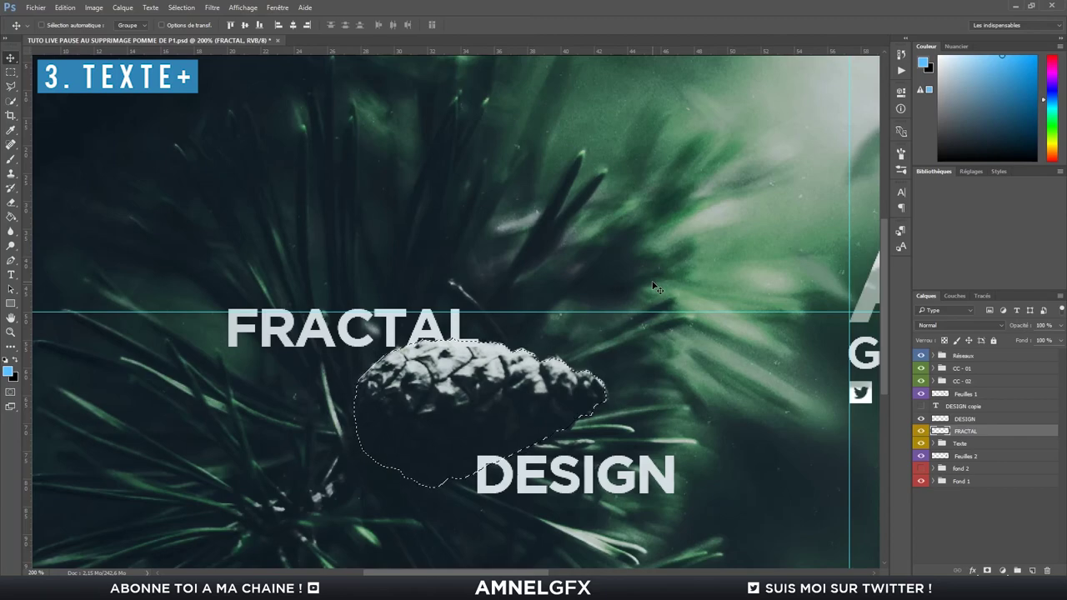
{"action": "left_click", "coordinate": [1011, 419]}
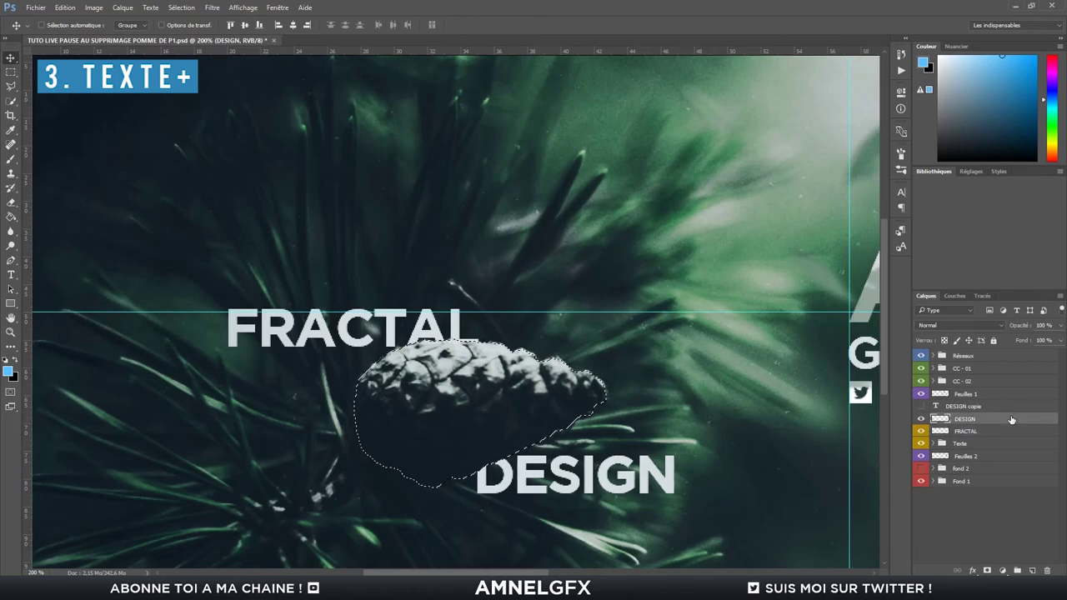
{"action": "key", "text": "ctrl+d"}
{"action": "left_click", "coordinate": [965, 431]}
{"action": "key", "text": "ctrl+0"}
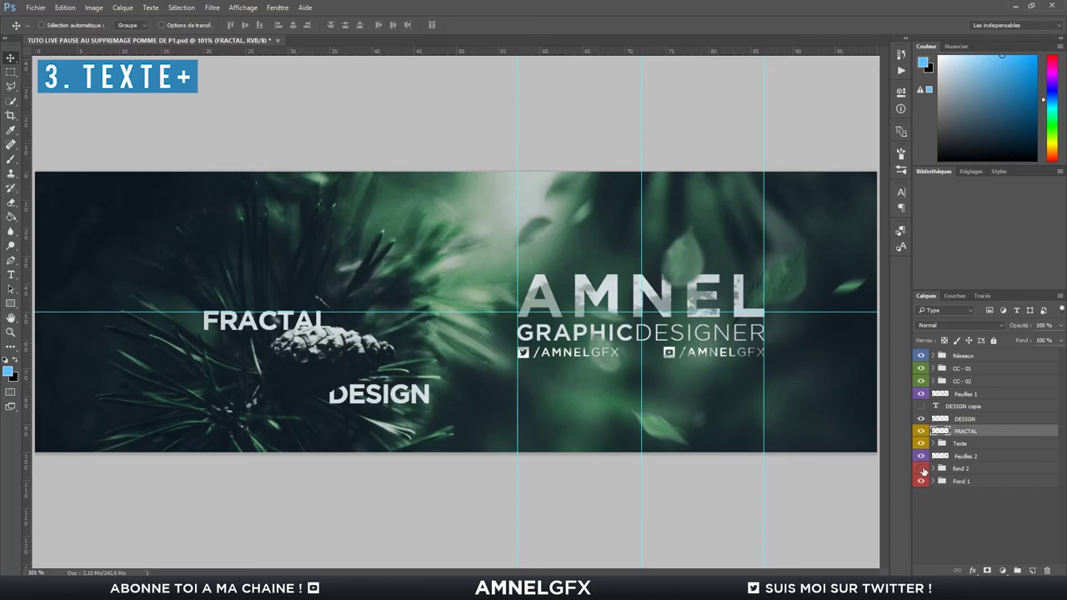
Turn on the fond 2 group's visibility so the leafy plant photo shows behind the text.
{"action": "left_click", "coordinate": [921, 469]}
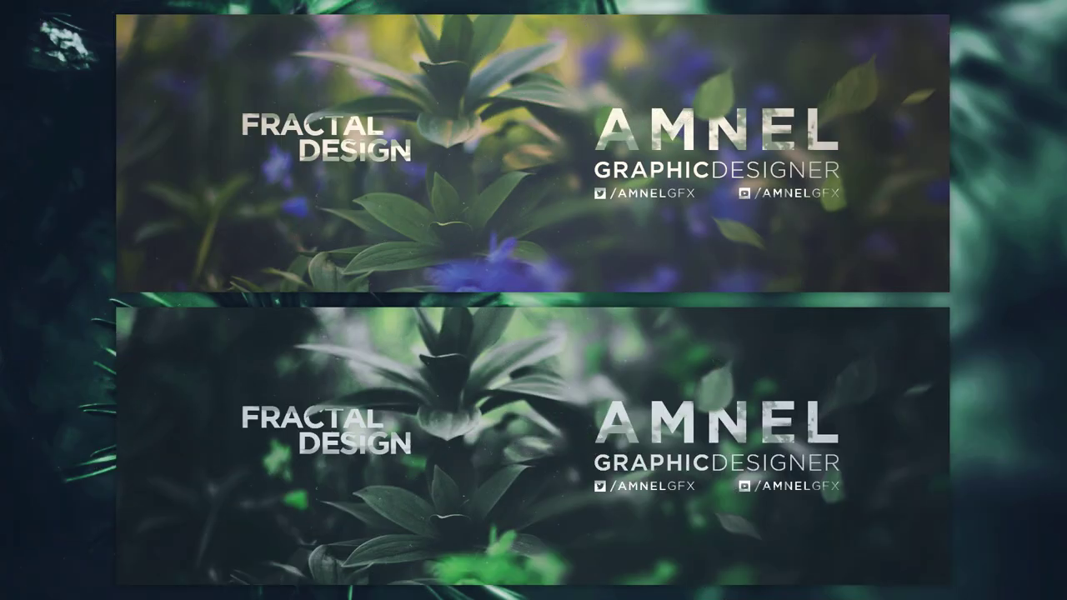